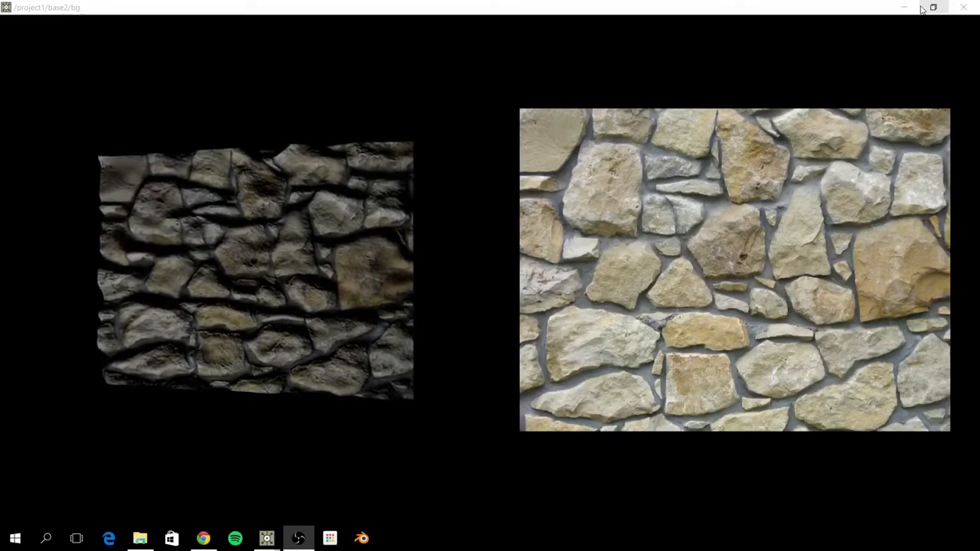
Leave the full-screen render output and delete all the operators in the project1 network.
click(924, 8)
drag(432, 231, 571, 316)
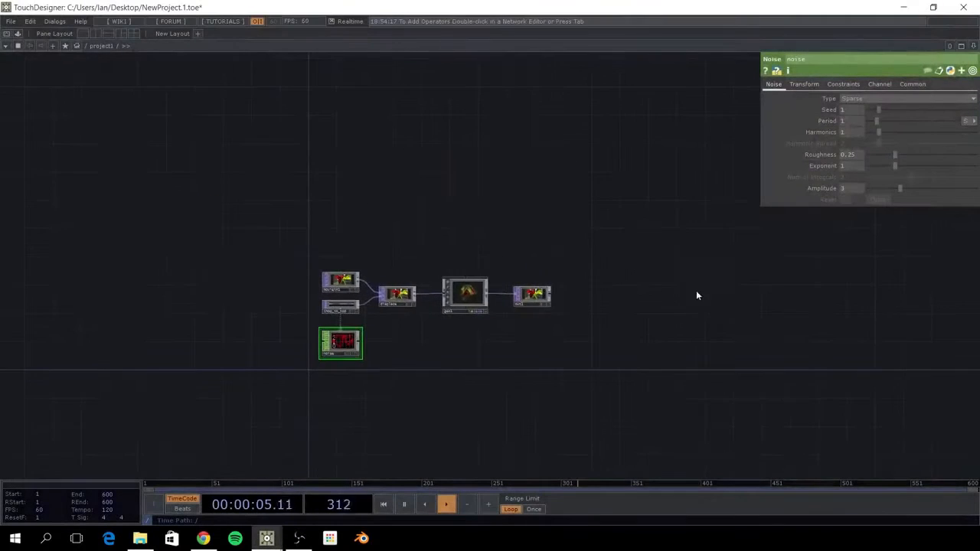
drag(463, 352, 573, 416)
scroll(345, 330, up, 5)
scroll(505, 353, down, 2)
drag(505, 355, 444, 343)
key(ctrl+a)
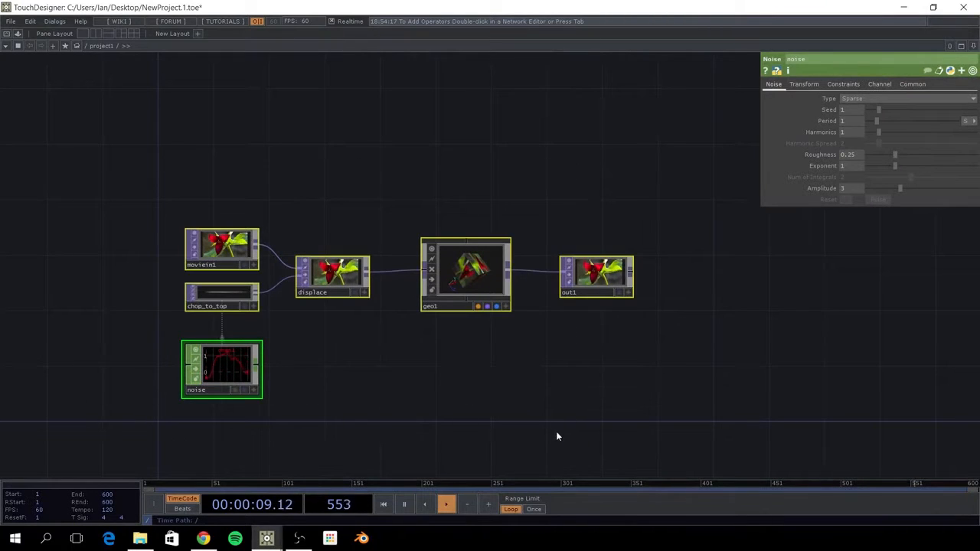
key(Delete)
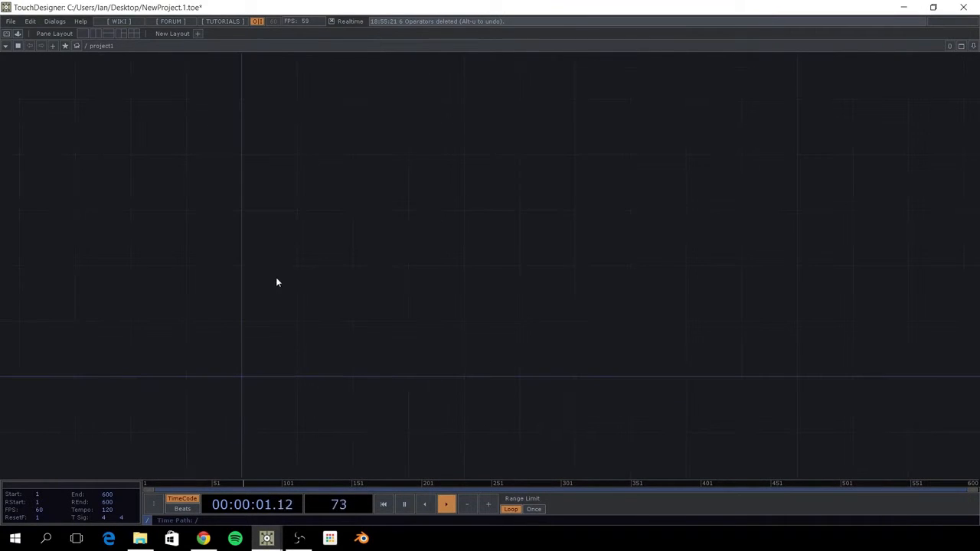
Add a Movie File In TOP to the empty project1 network.
key(Tab)
click(129, 231)
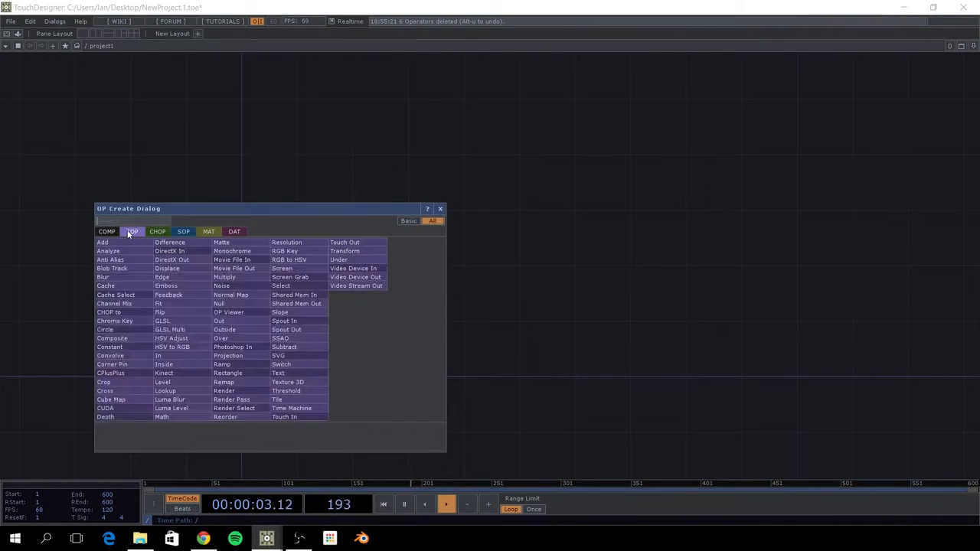
text(mo)
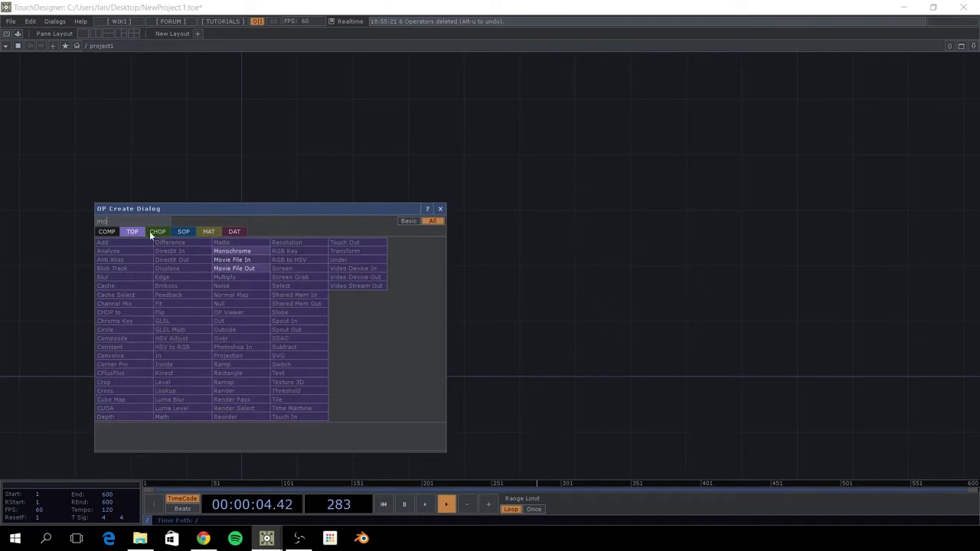
click(231, 261)
click(196, 358)
Load the StoneTexture image from the Desktop folder into the Movie File In TOP.
drag(258, 361, 361, 322)
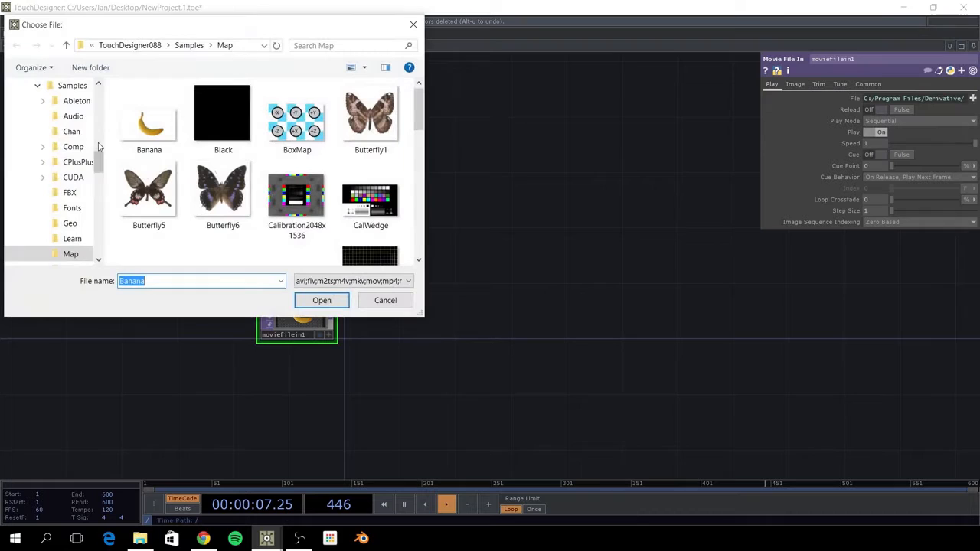
scroll(98, 146, up, 10)
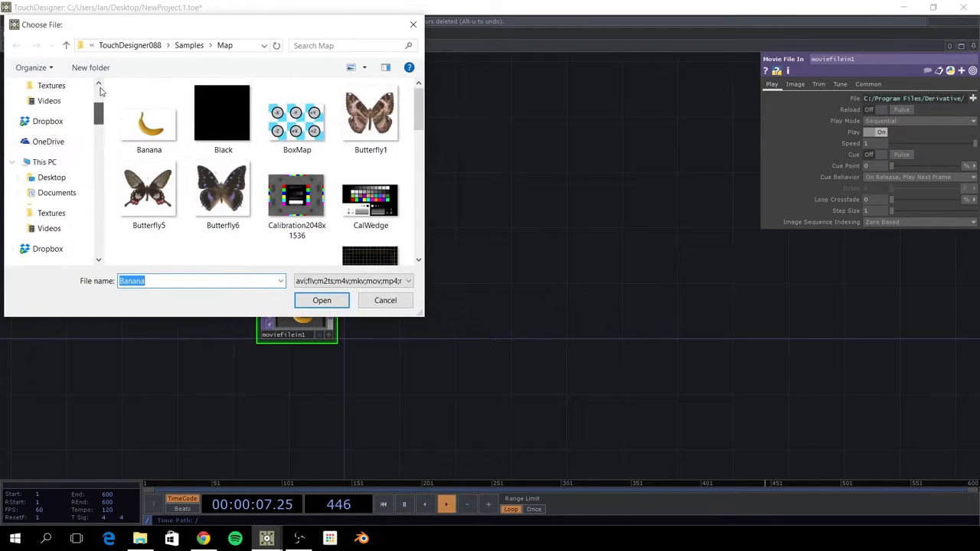
click(78, 107)
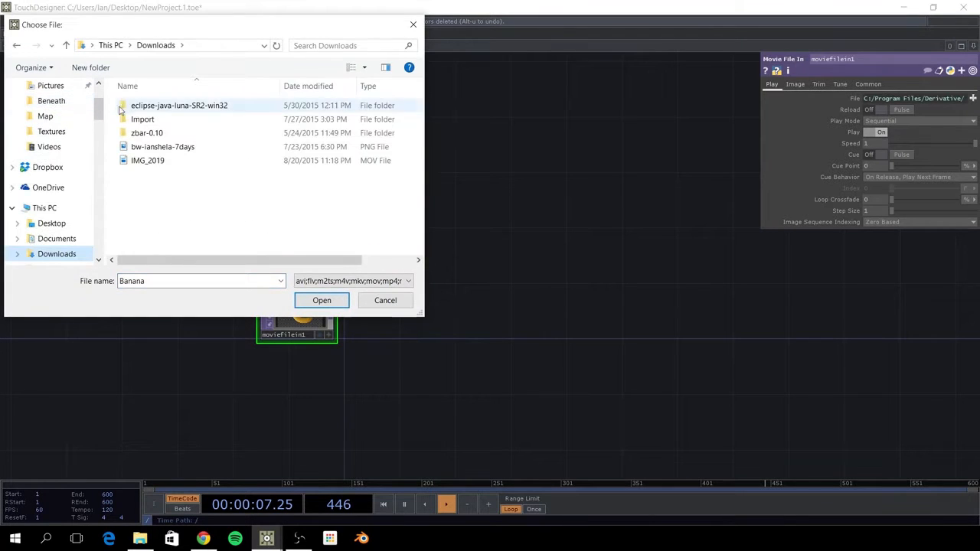
scroll(63, 103, up, 2)
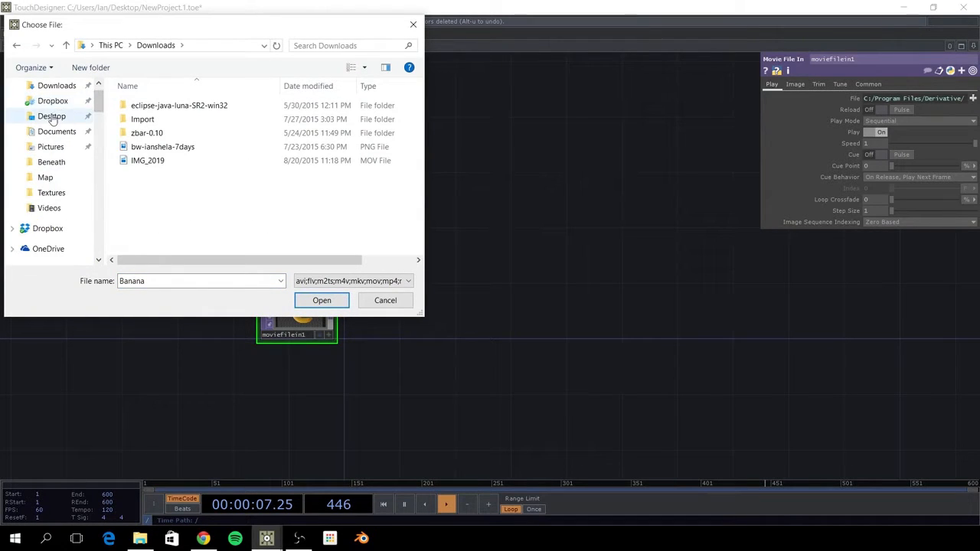
click(51, 117)
scroll(418, 126, down, 5)
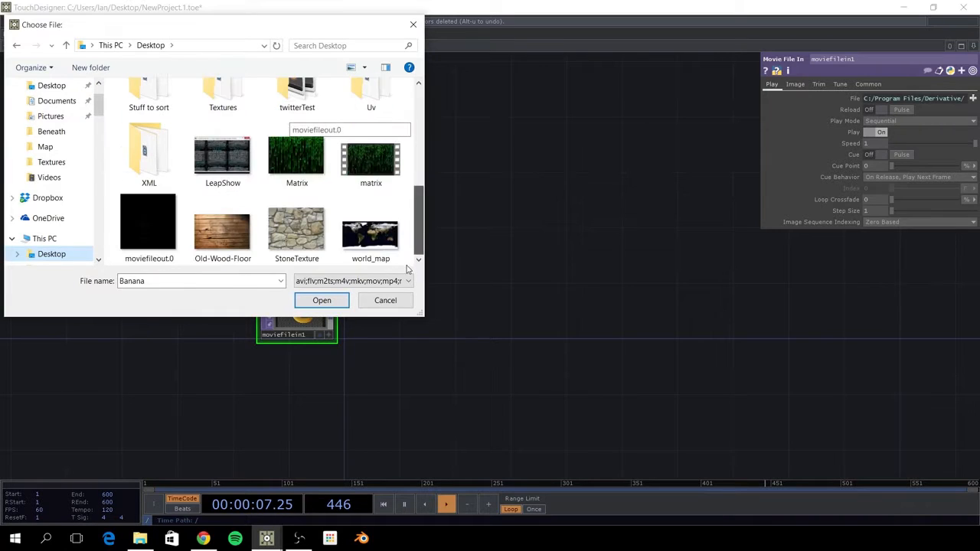
click(329, 195)
click(322, 300)
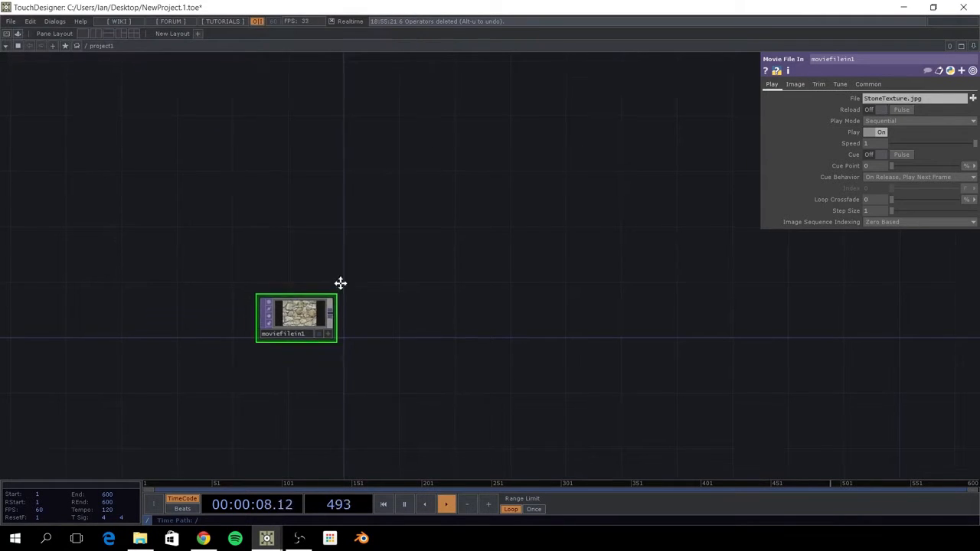
scroll(339, 282, up, 5)
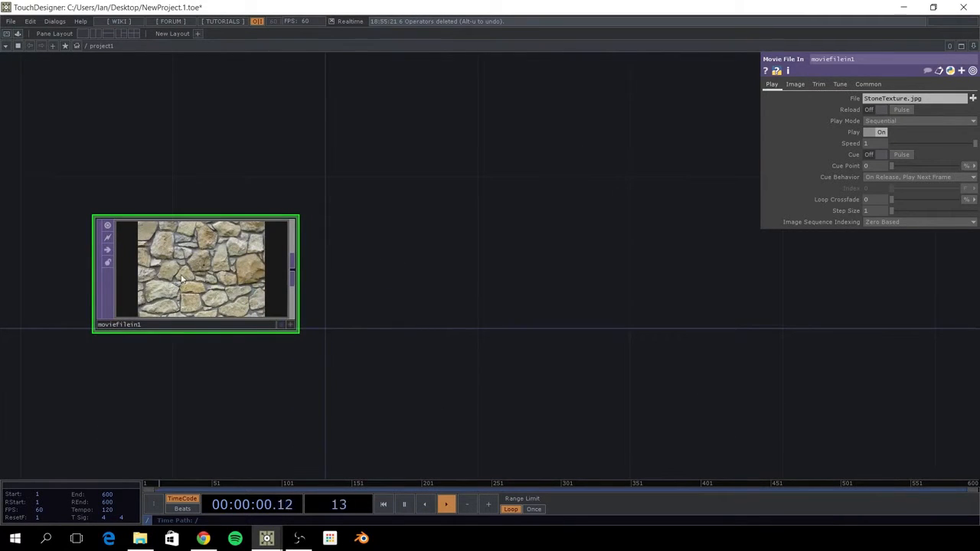
drag(491, 244, 385, 296)
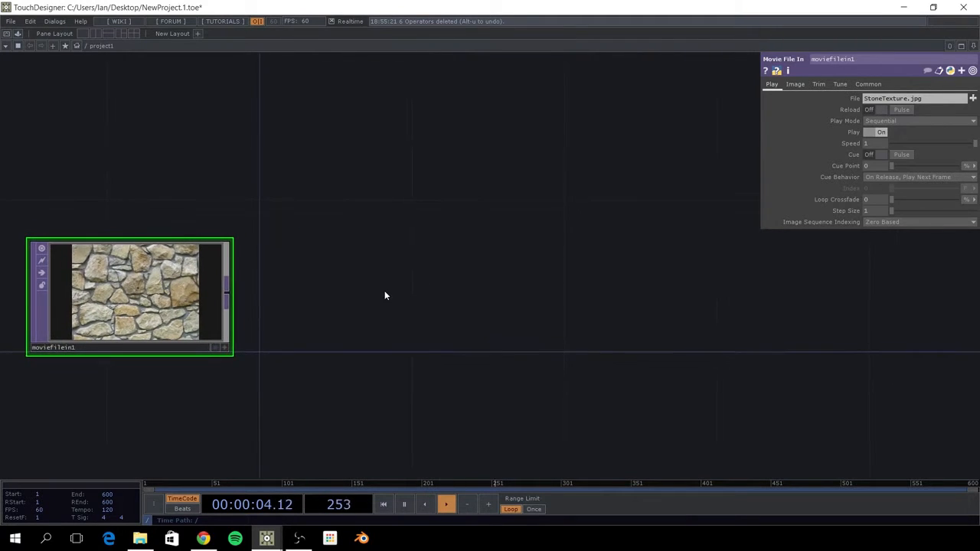
drag(295, 281, 364, 264)
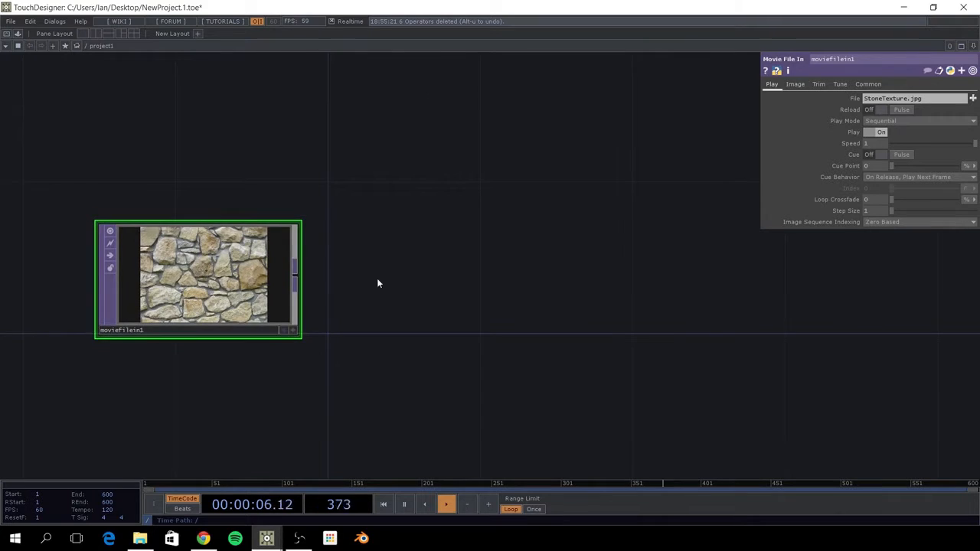
drag(496, 295, 419, 328)
scroll(383, 301, down, 3)
drag(382, 301, 317, 321)
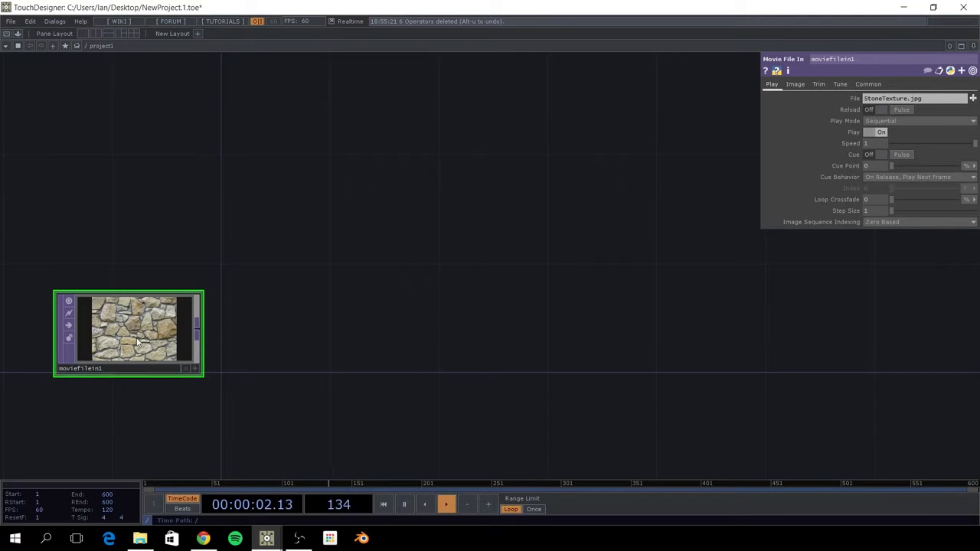
drag(136, 338, 133, 318)
drag(441, 292, 398, 312)
scroll(410, 290, down, 6)
drag(519, 302, 392, 303)
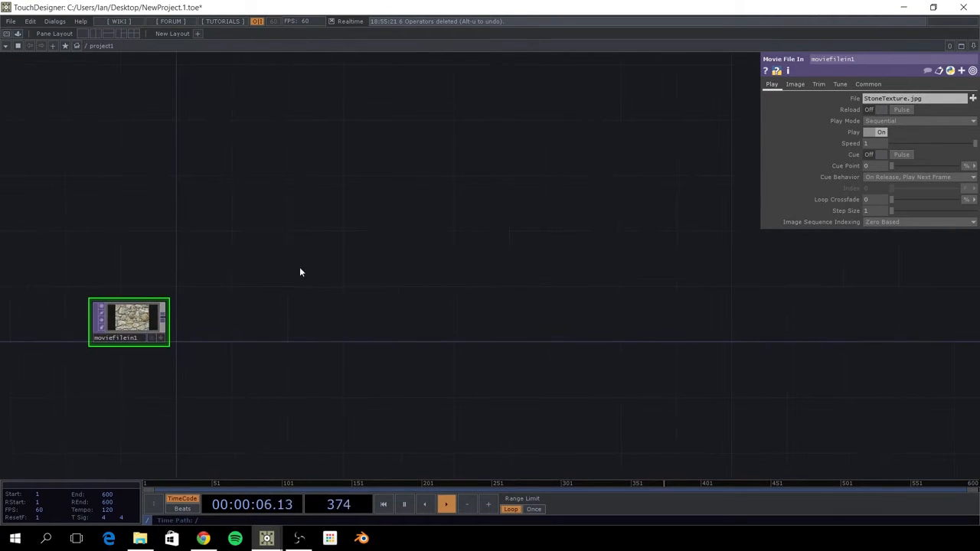
Add a Geometry COMP beside the stone texture node and a Camera COMP above the geometry.
key(Tab)
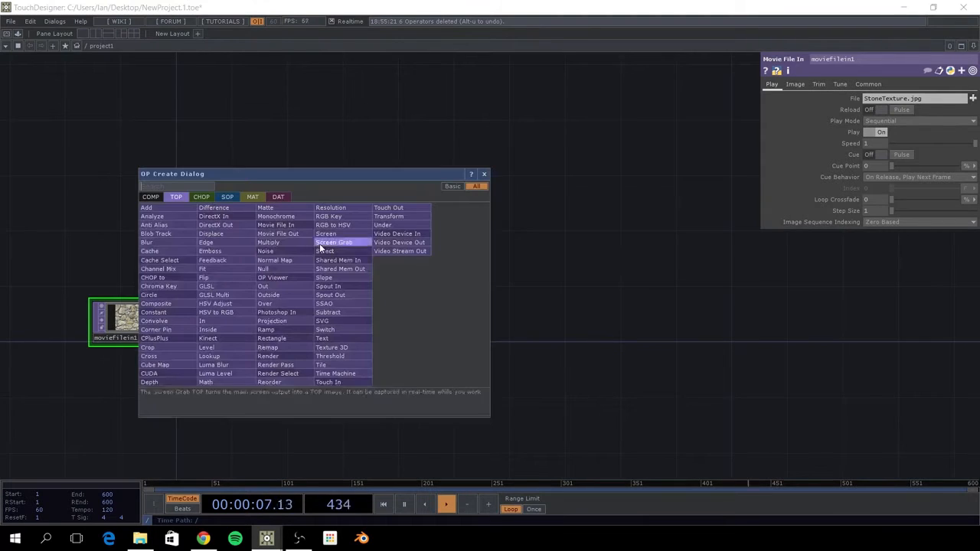
click(150, 196)
click(174, 261)
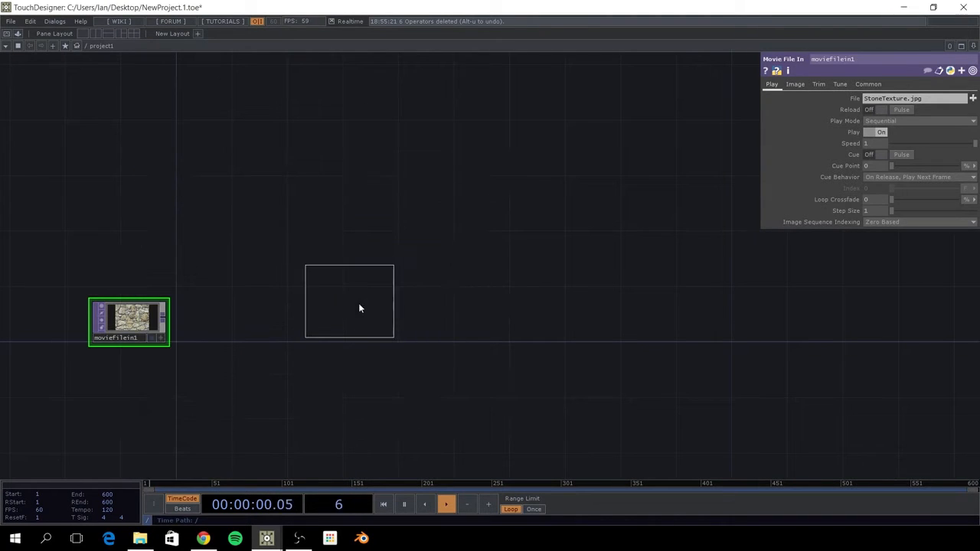
click(359, 302)
key(Tab)
click(220, 207)
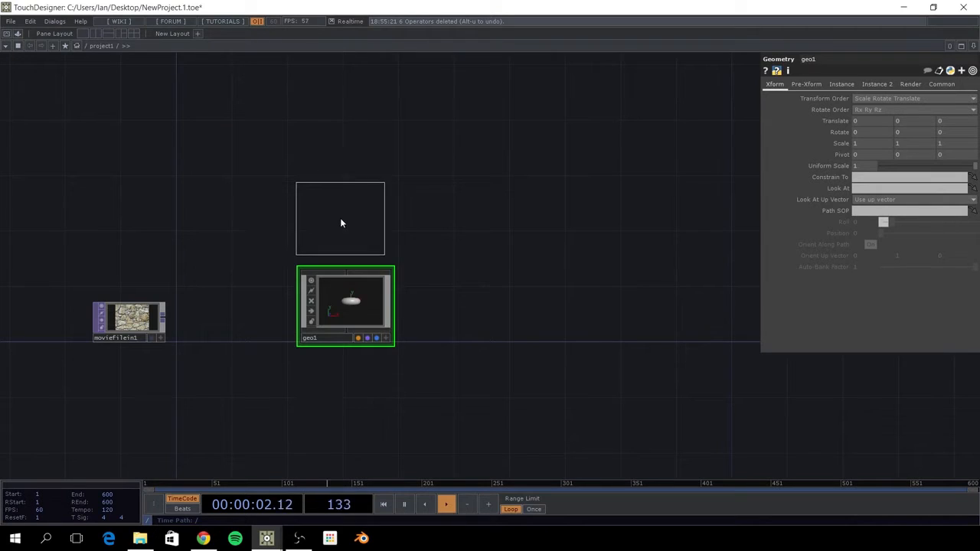
click(341, 223)
Add a Light COMP directly below the Geometry COMP.
drag(367, 363, 324, 308)
key(Tab)
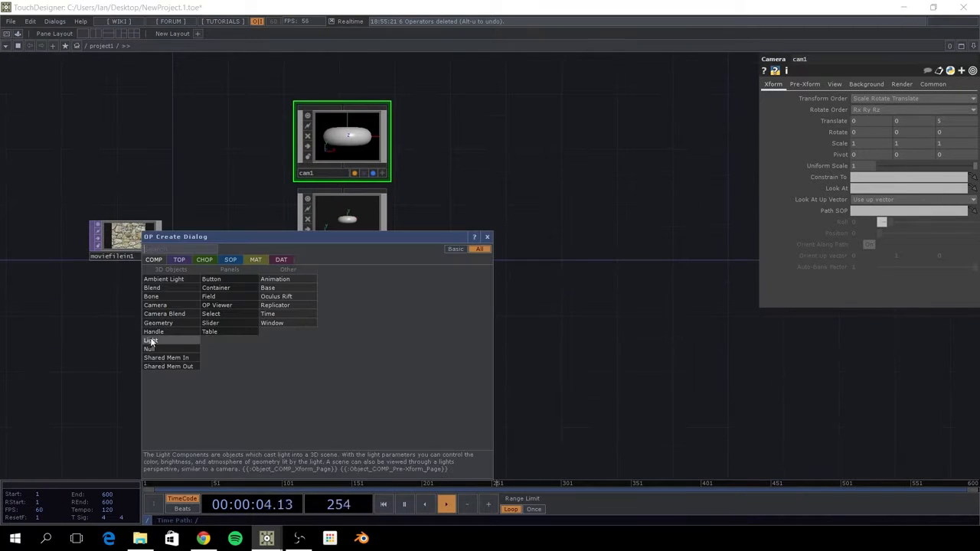
click(161, 340)
click(342, 303)
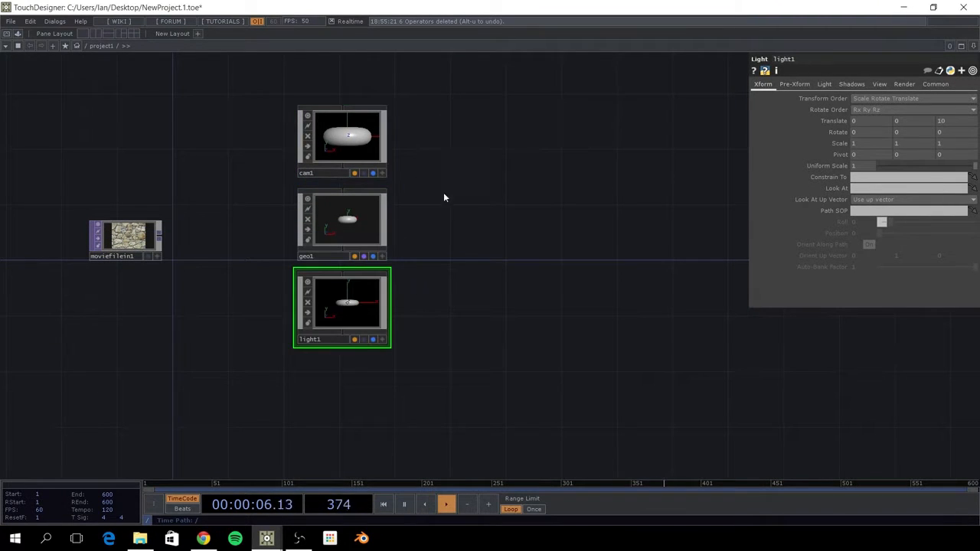
Add a Render TOP on the far side of the Geometry COMP from the stone texture node.
key(Tab)
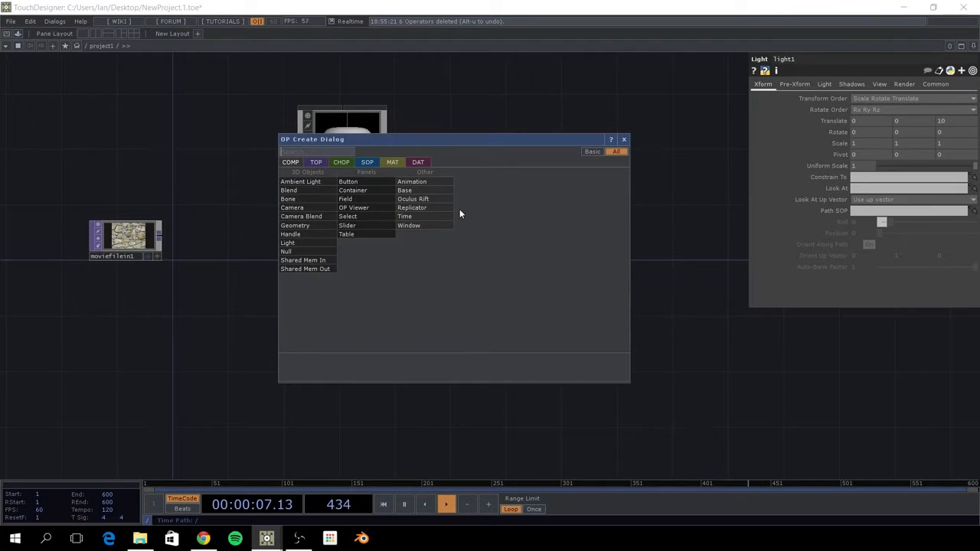
click(316, 162)
click(424, 319)
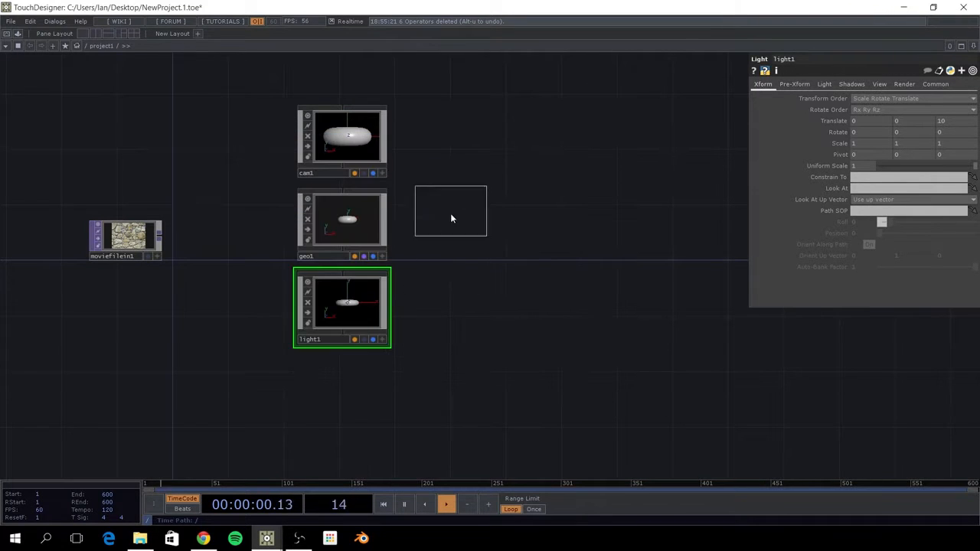
click(445, 226)
Enter the geo1 component's network and delete its default torus.
drag(610, 263, 681, 267)
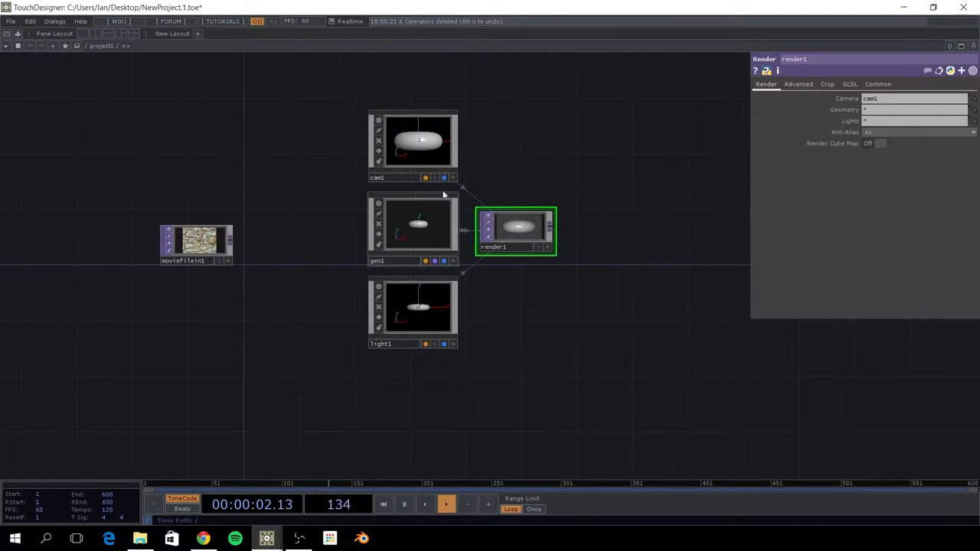
drag(600, 342, 657, 385)
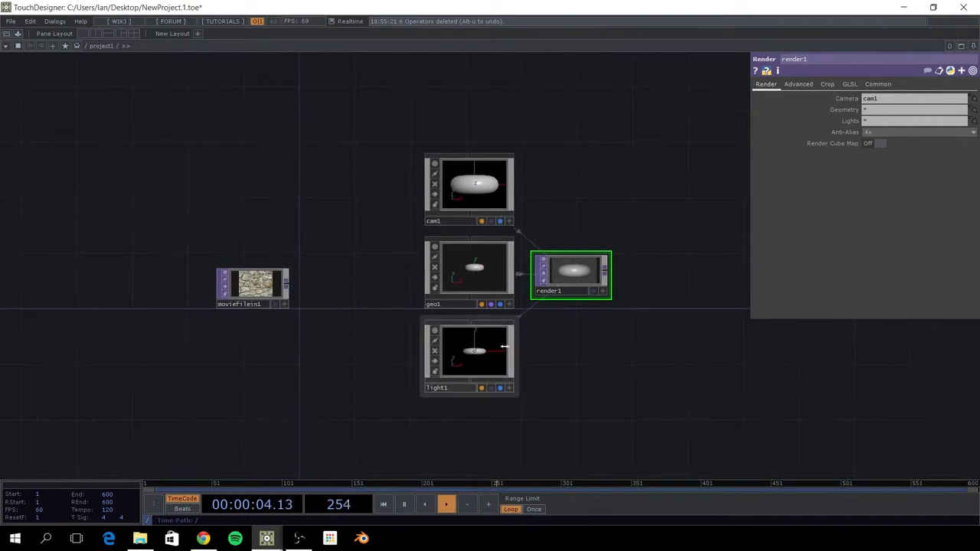
drag(356, 311, 216, 325)
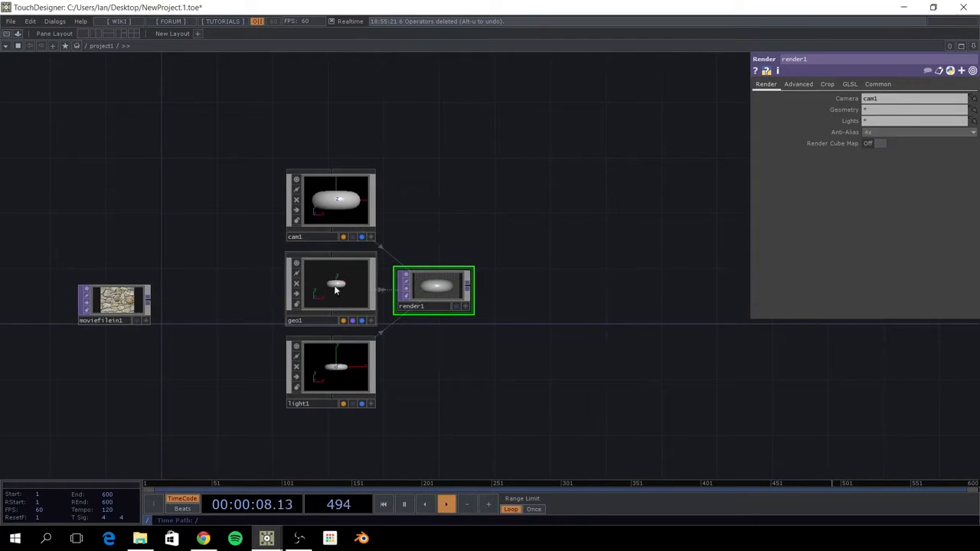
double_click(334, 289)
click(510, 291)
key(Delete)
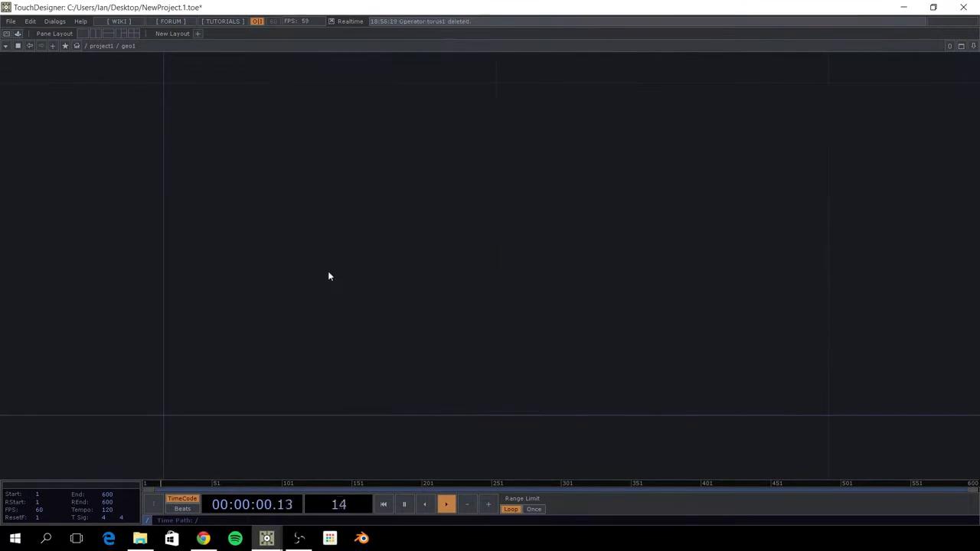
Add an In SOP inside the geo1 network.
key(Tab)
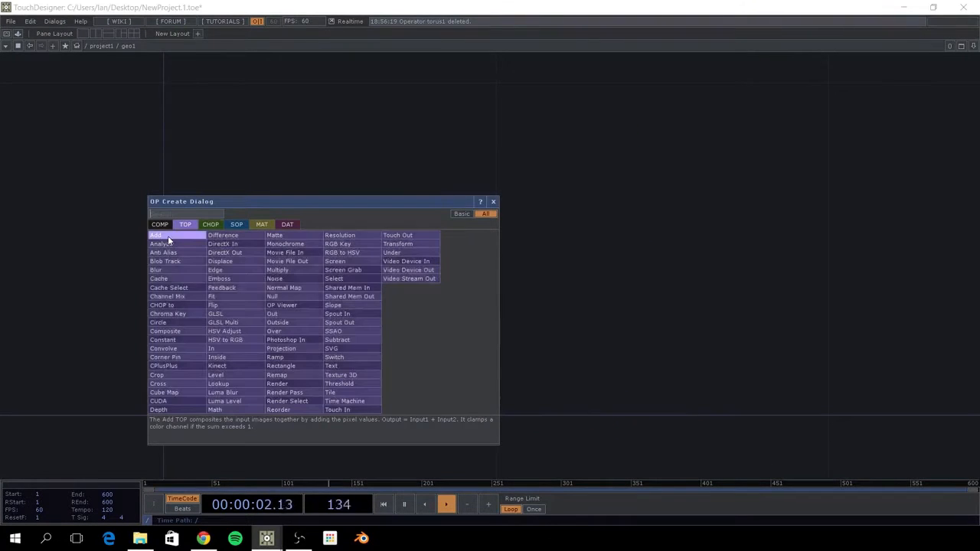
click(237, 224)
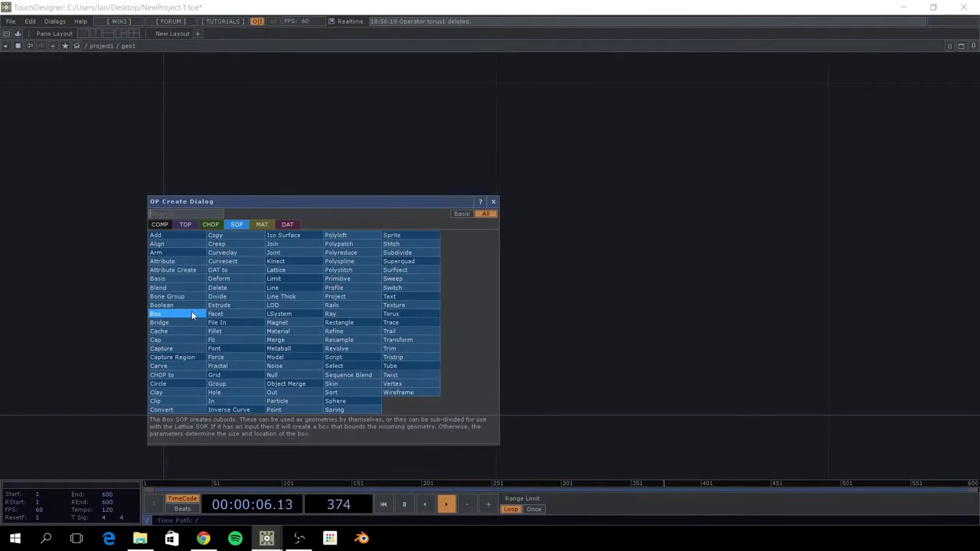
text(in)
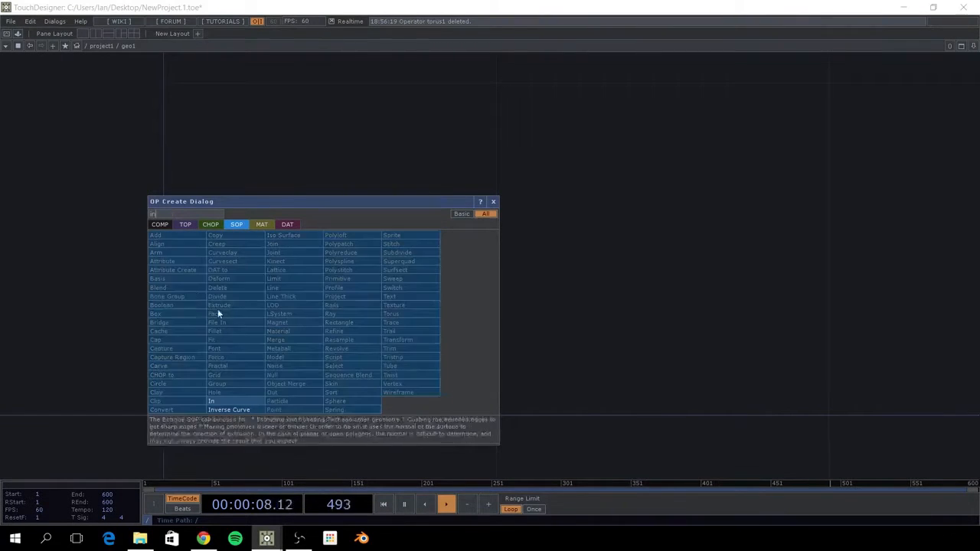
click(245, 403)
click(390, 262)
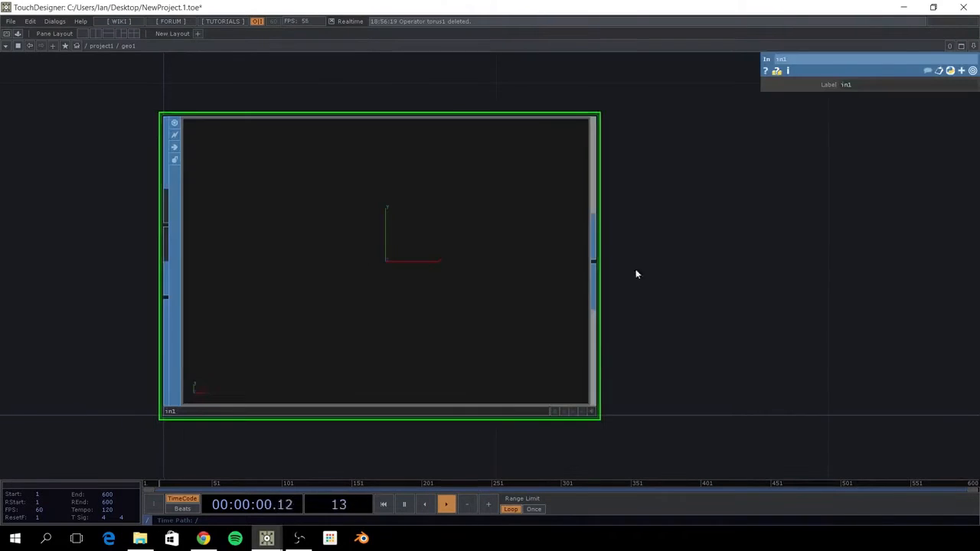
Add a Null SOP fed by the In SOP and turn on its render and display flags.
drag(635, 269, 343, 232)
key(Tab)
text(null)
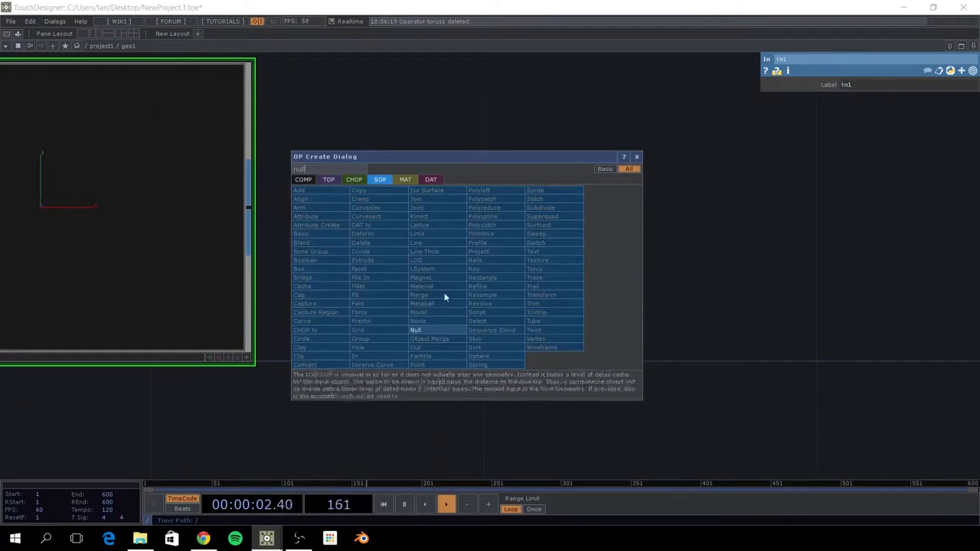
click(424, 331)
click(542, 213)
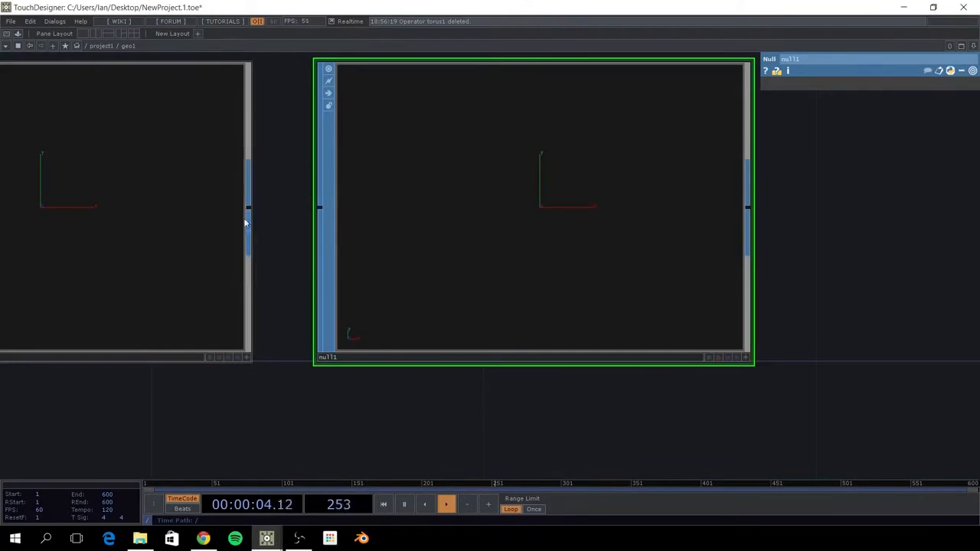
drag(247, 207, 317, 209)
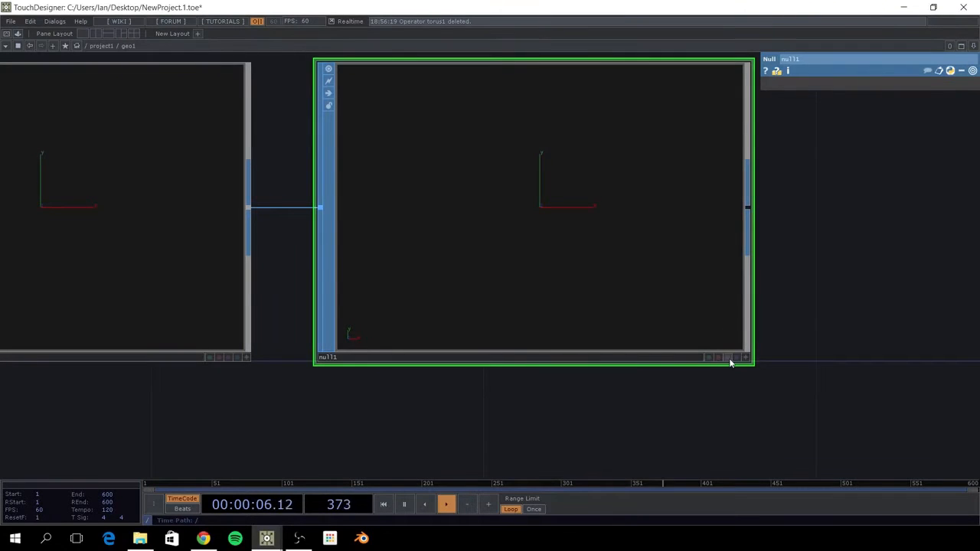
scroll(697, 421, down, 3)
click(693, 375)
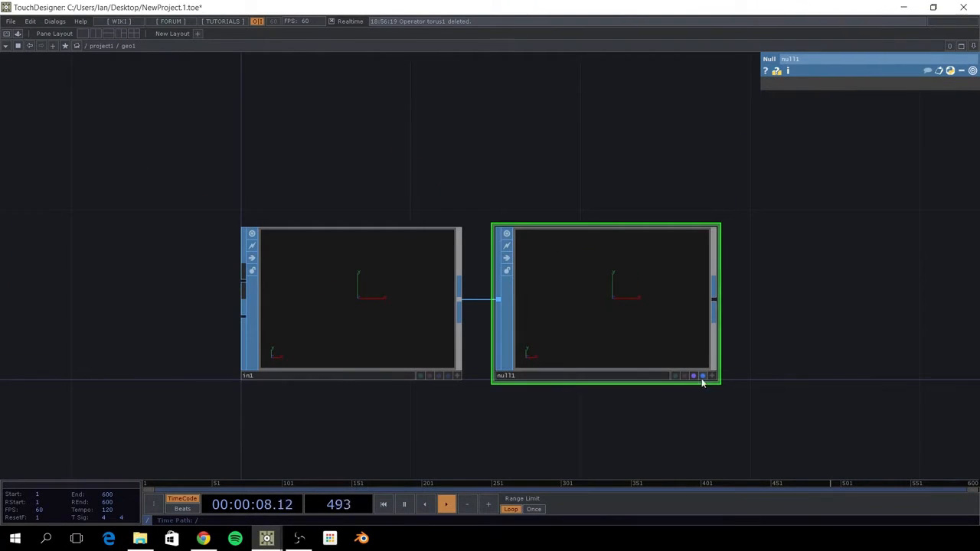
Return to the parent project network and add a Grid SOP above the stone image node.
key(u)
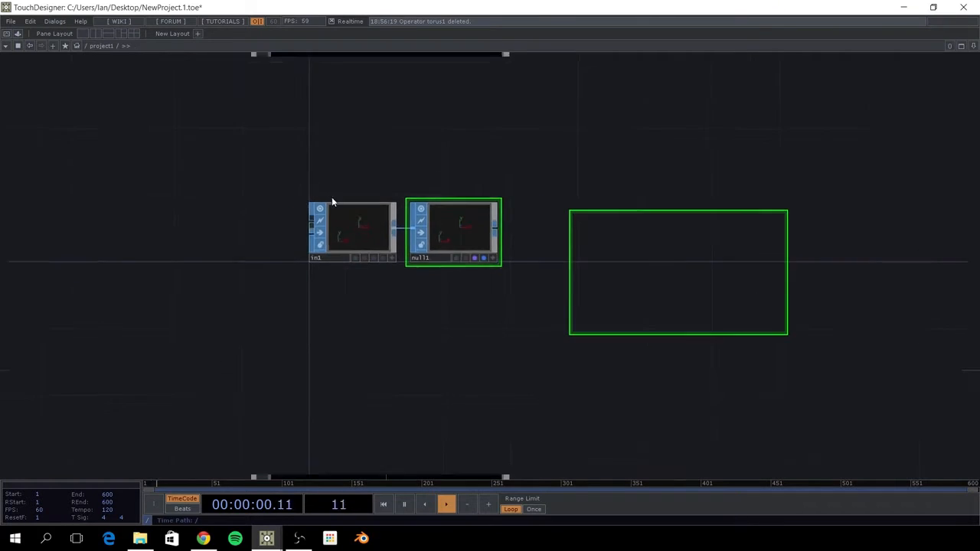
drag(166, 178, 389, 195)
scroll(284, 260, down, 5)
drag(295, 273, 499, 335)
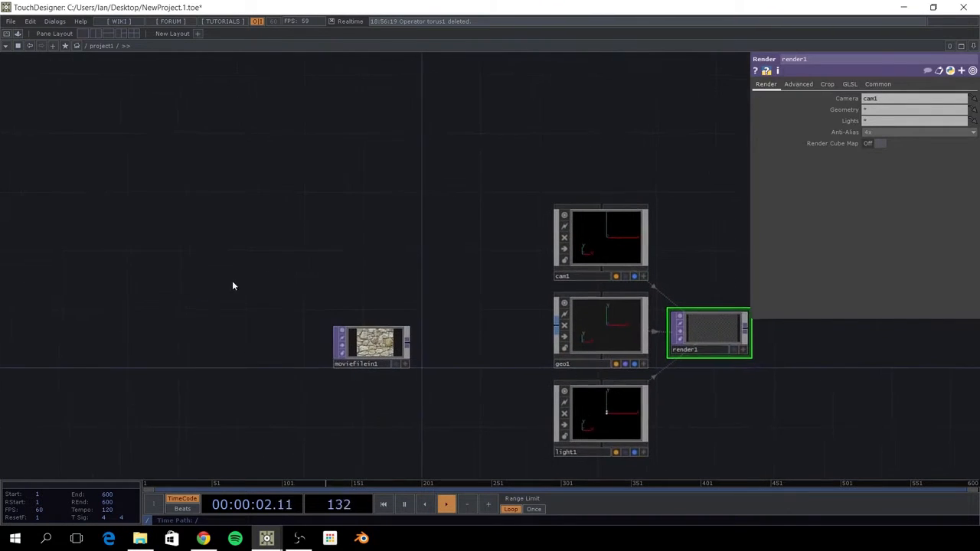
key(Tab)
text(gr)
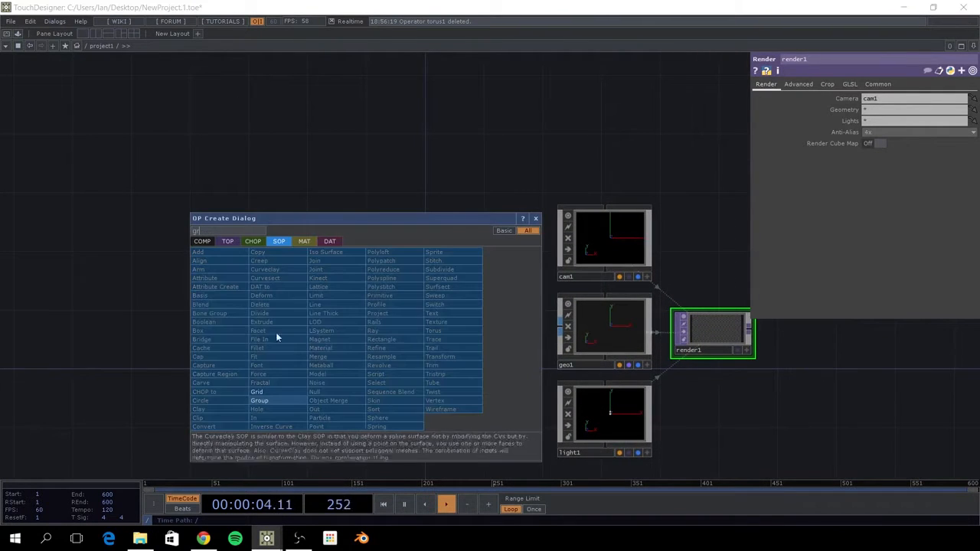
click(256, 392)
click(375, 286)
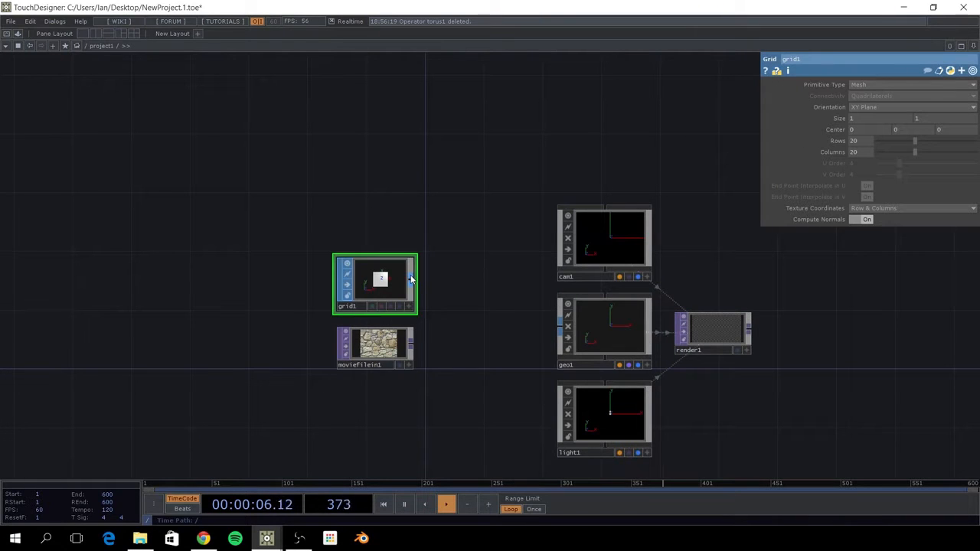
Wire the grid into the Geometry COMP and move the grid and stone image nodes farther away from it.
drag(465, 395, 293, 379)
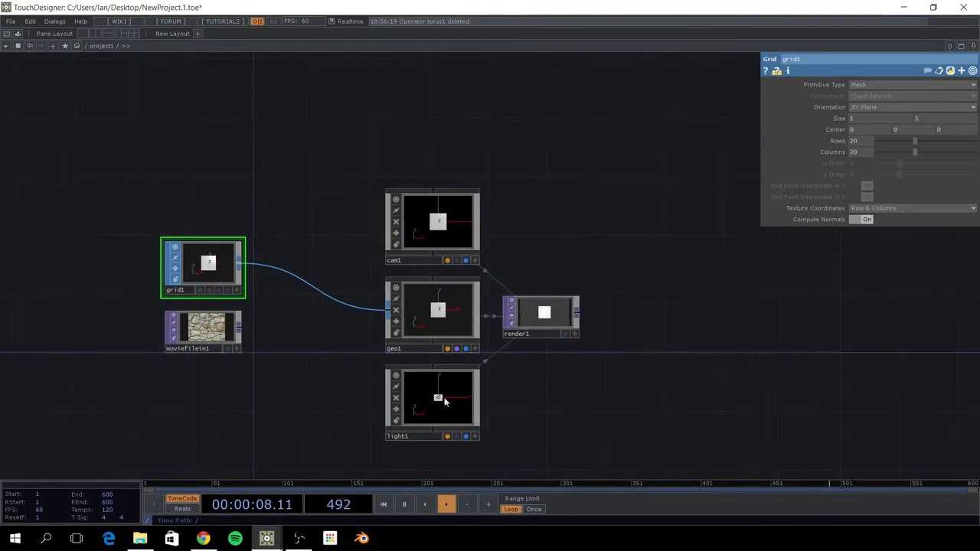
drag(291, 323, 432, 300)
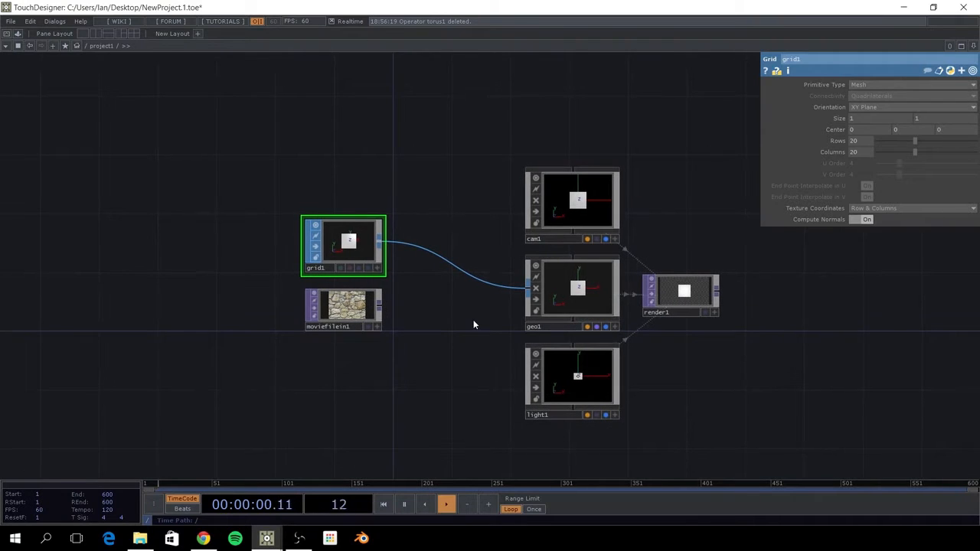
right_drag(314, 200, 313, 199)
drag(352, 244, 145, 244)
drag(512, 267, 386, 245)
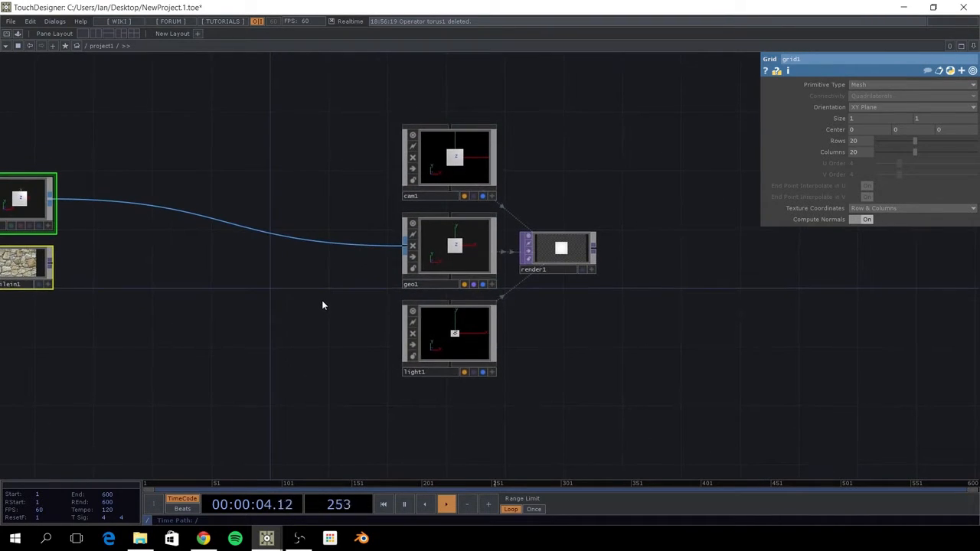
Add a Phong MAT between the stone image node and the Light COMP.
key(Tab)
click(255, 253)
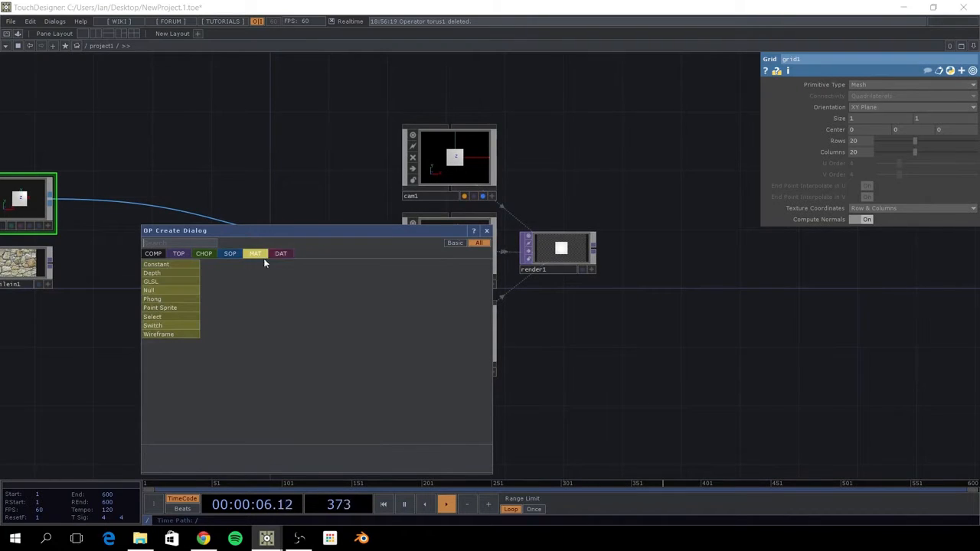
click(162, 302)
click(374, 344)
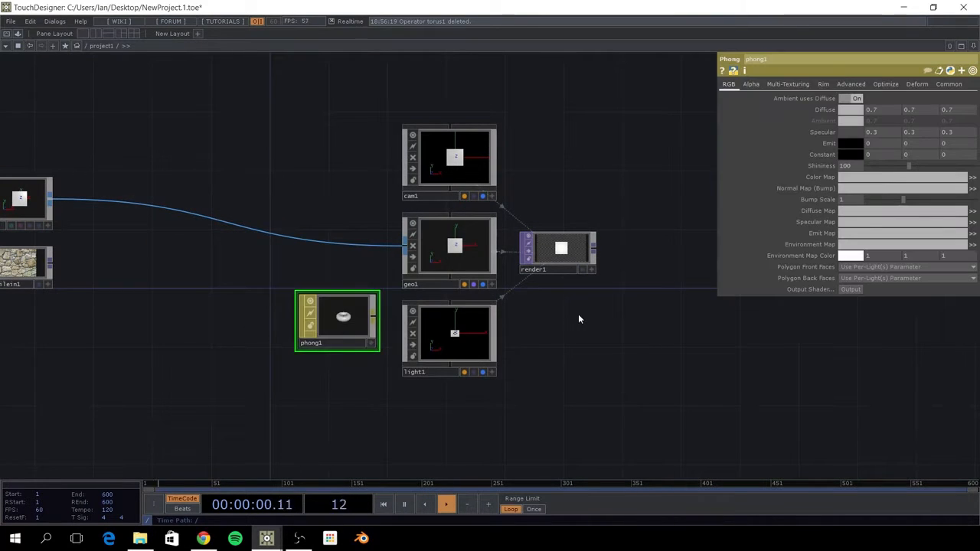
drag(578, 319, 477, 342)
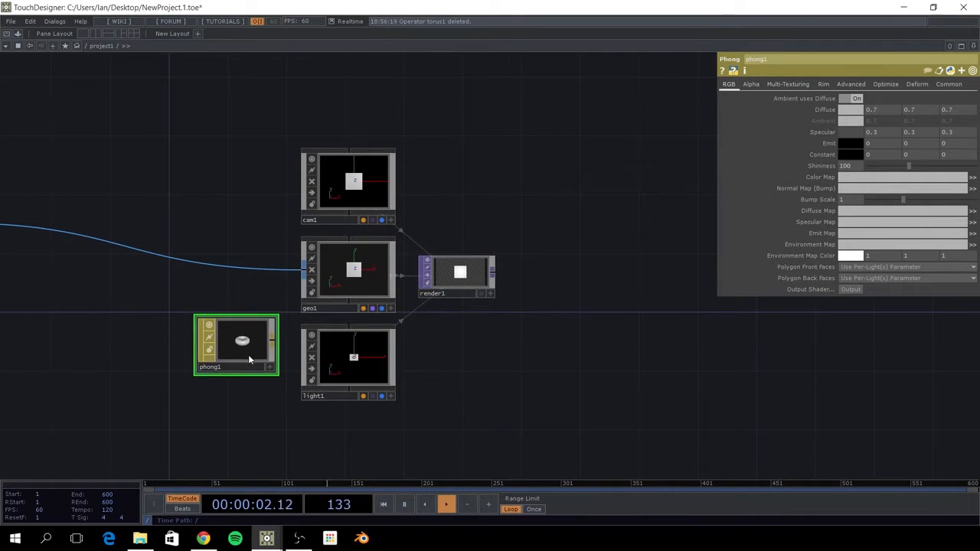
Assign the Phong material to the Geometry COMP as its material parameter.
click(345, 287)
scroll(361, 280, up, 6)
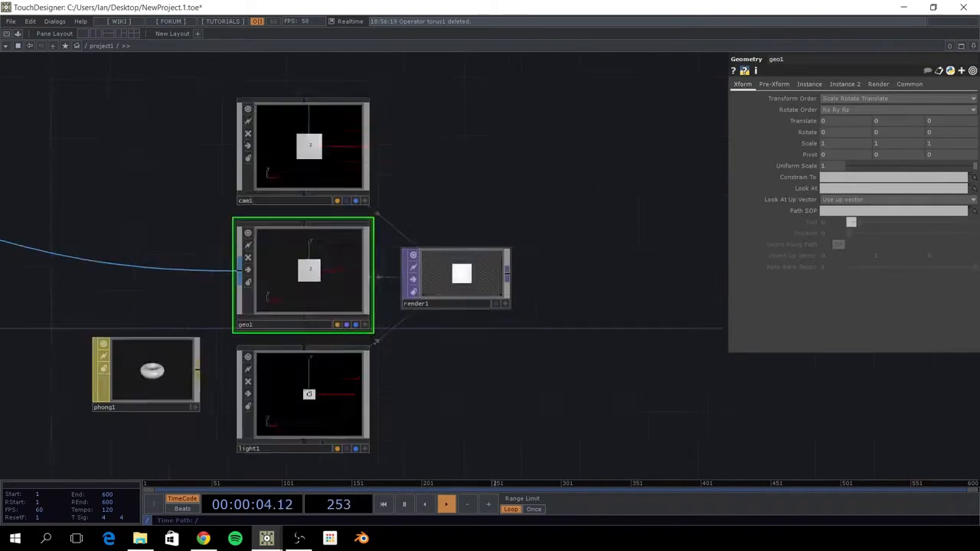
scroll(493, 328, down, 3)
scroll(457, 289, down, 4)
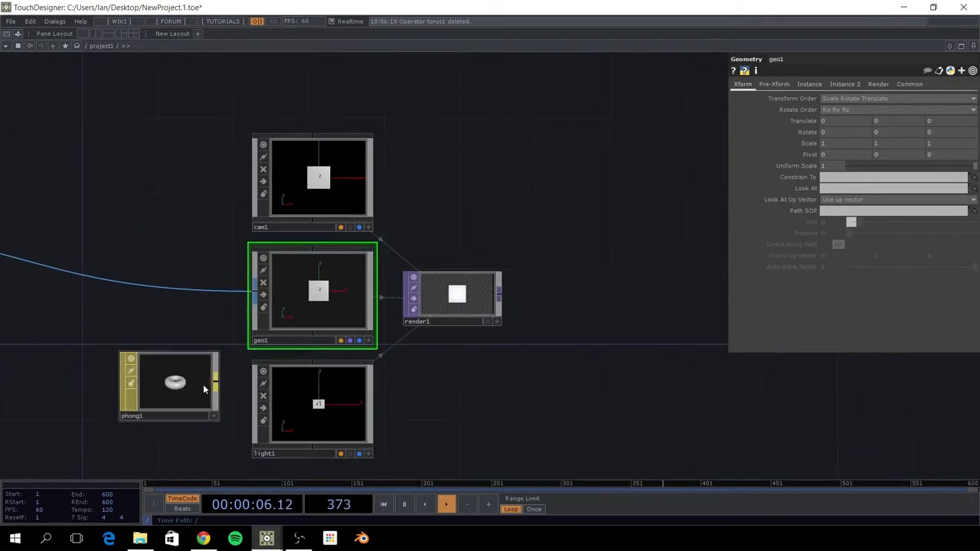
drag(203, 384, 333, 242)
click(354, 241)
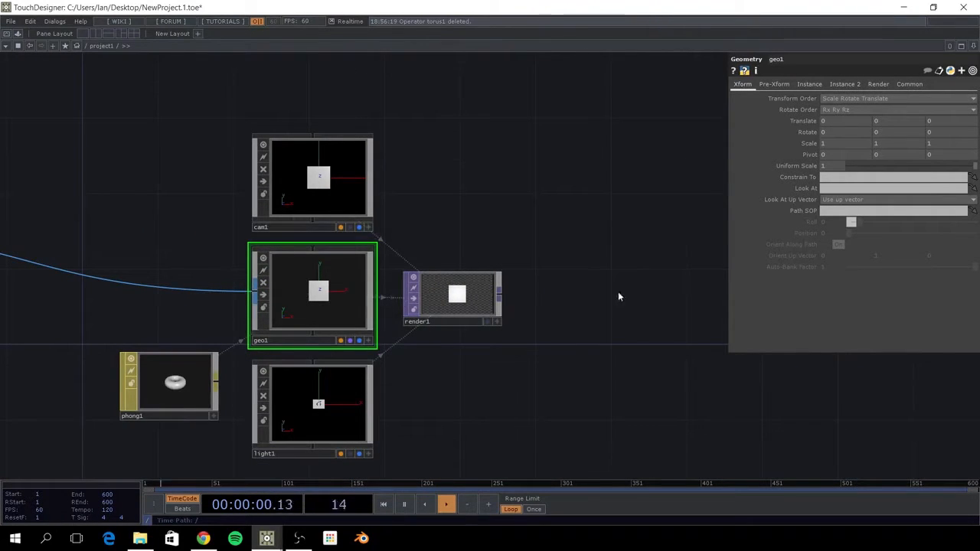
Try the Phong material with its diffuse colour at 0 and restore it to 0.7.
click(213, 363)
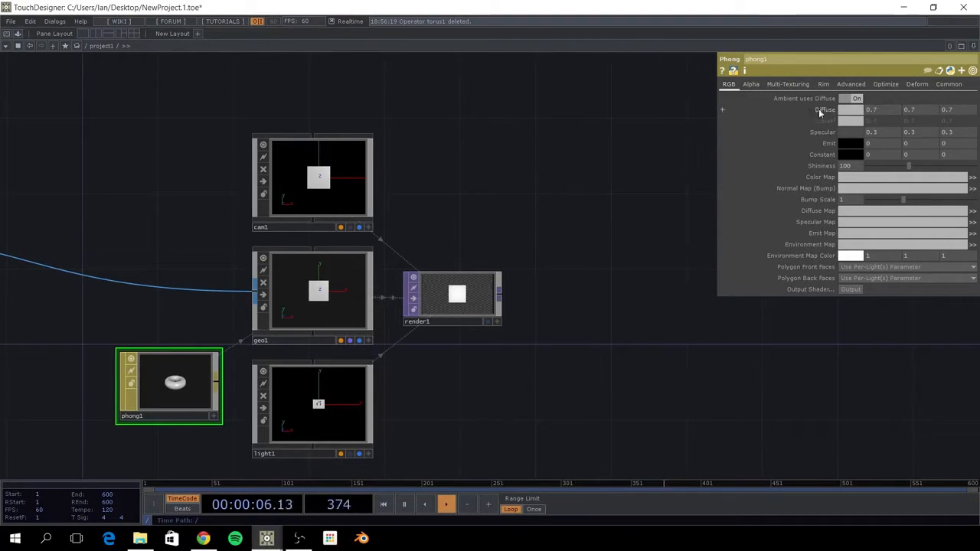
drag(826, 113, 825, 91)
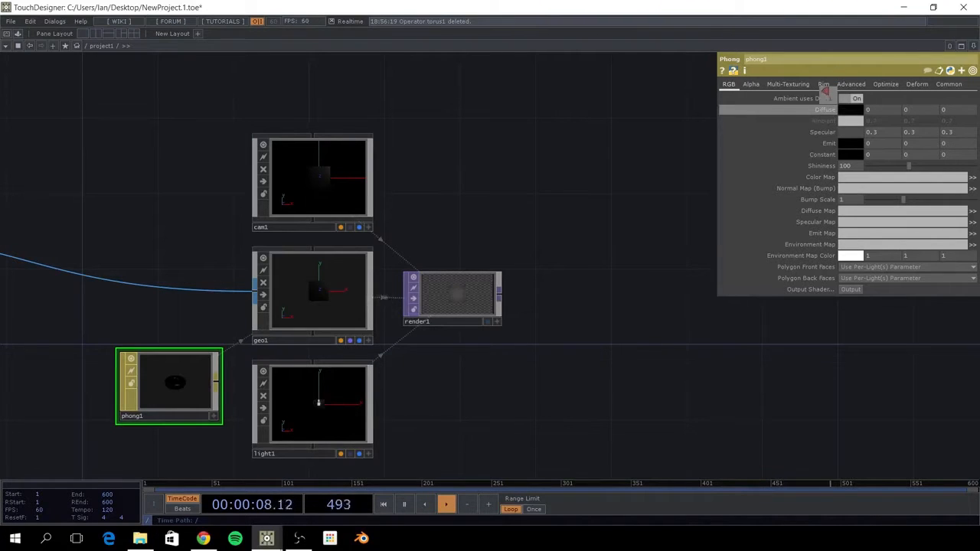
scroll(463, 358, up, 5)
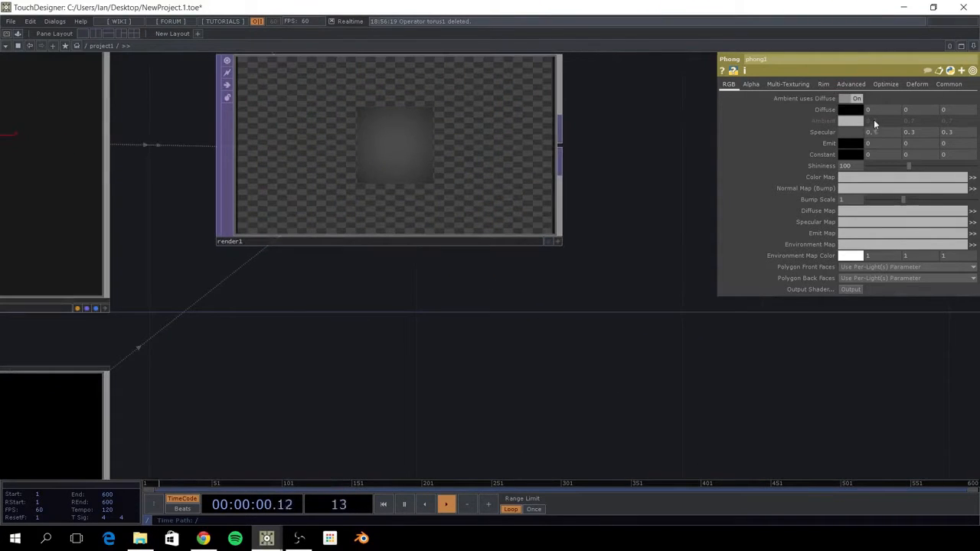
drag(814, 109, 817, 90)
drag(681, 218, 665, 372)
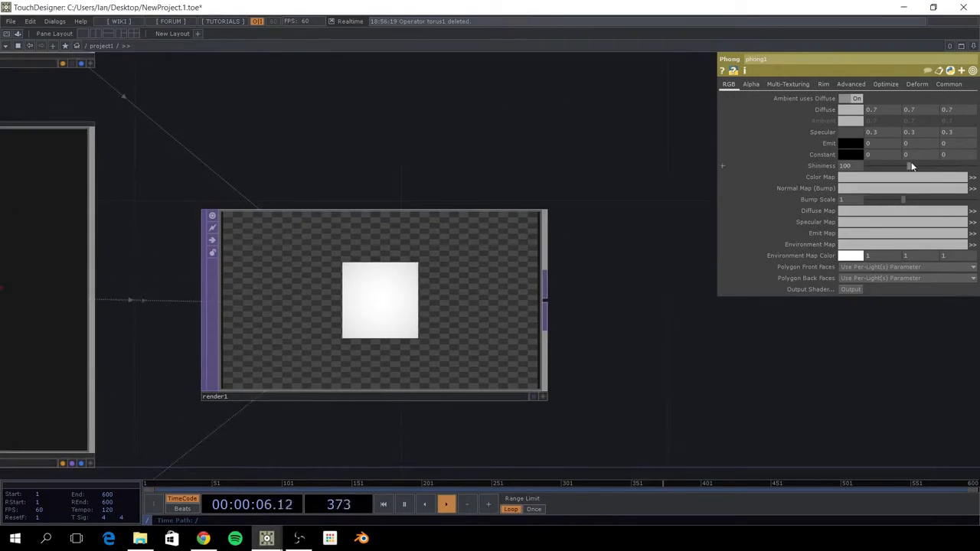
Try the Phong material with a lower shininess of 83 and set it back to 100.
drag(908, 164, 893, 166)
text(100)
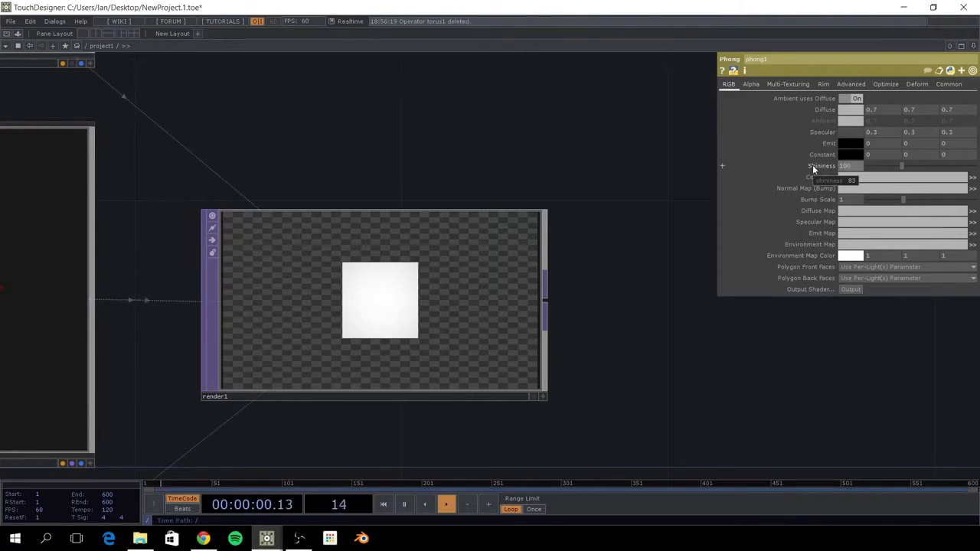
key(Return)
scroll(698, 337, down, 6)
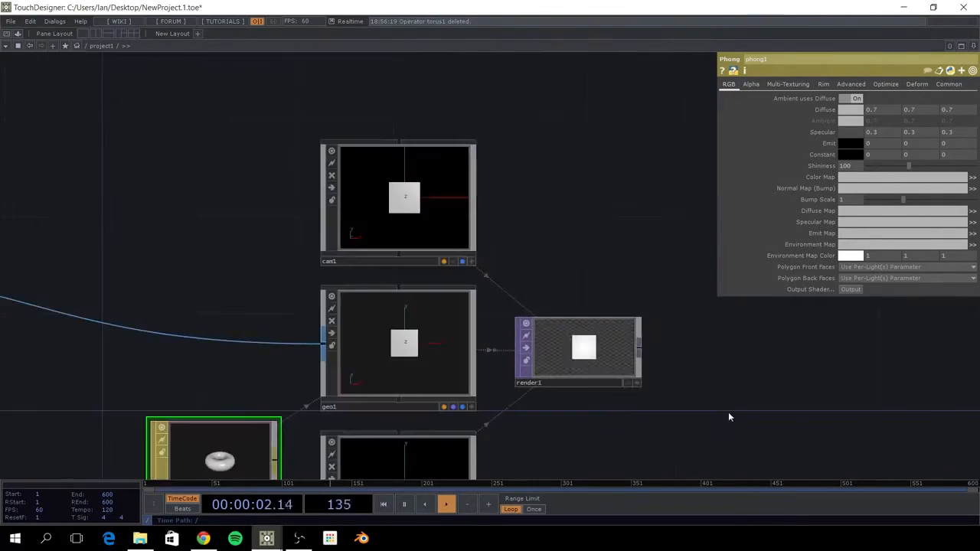
drag(728, 412, 739, 297)
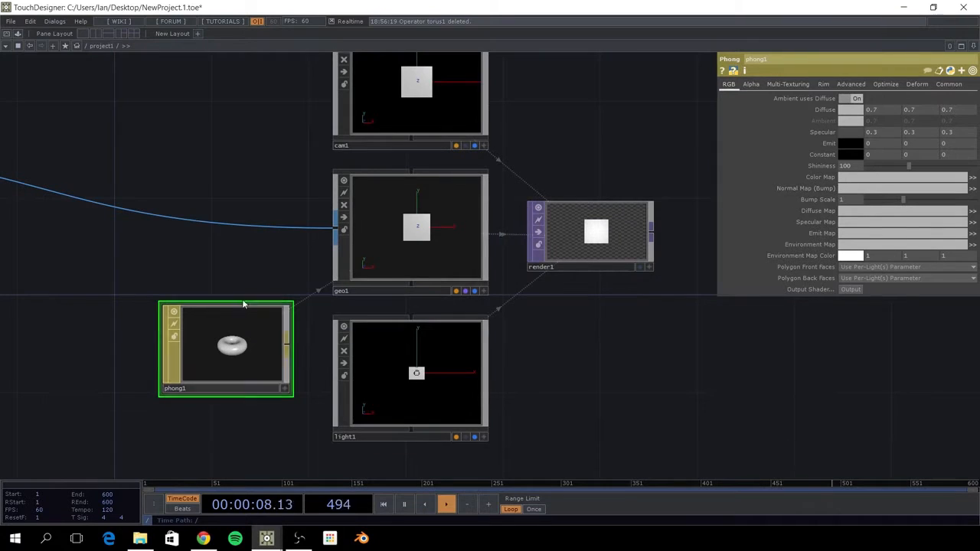
Add a Null TOP beside the stone image node, fed by that image.
drag(233, 286, 212, 275)
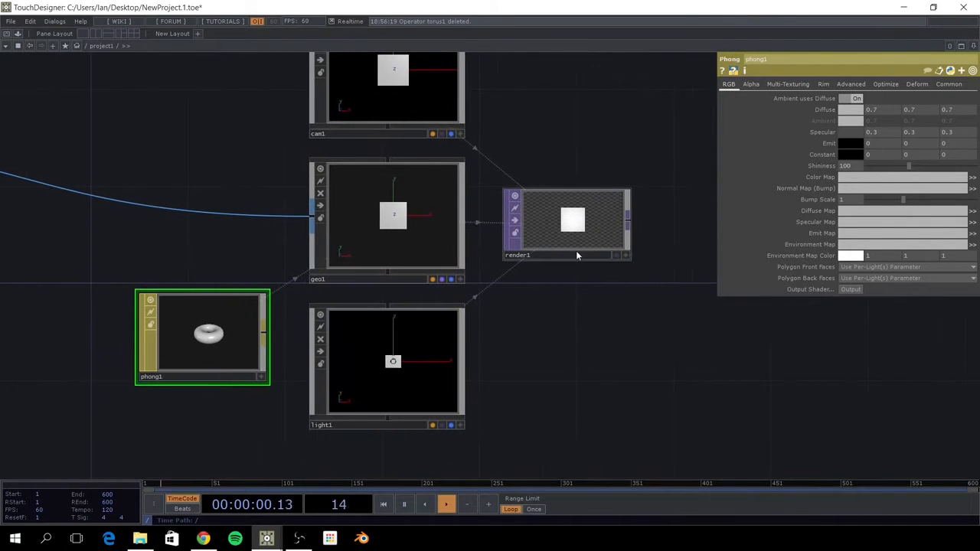
scroll(267, 202, down, 5)
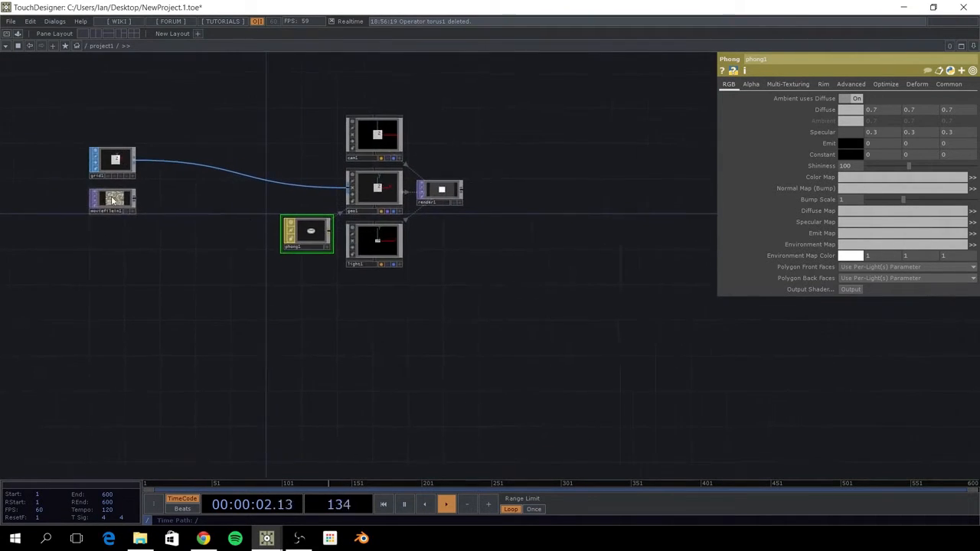
drag(128, 216, 94, 263)
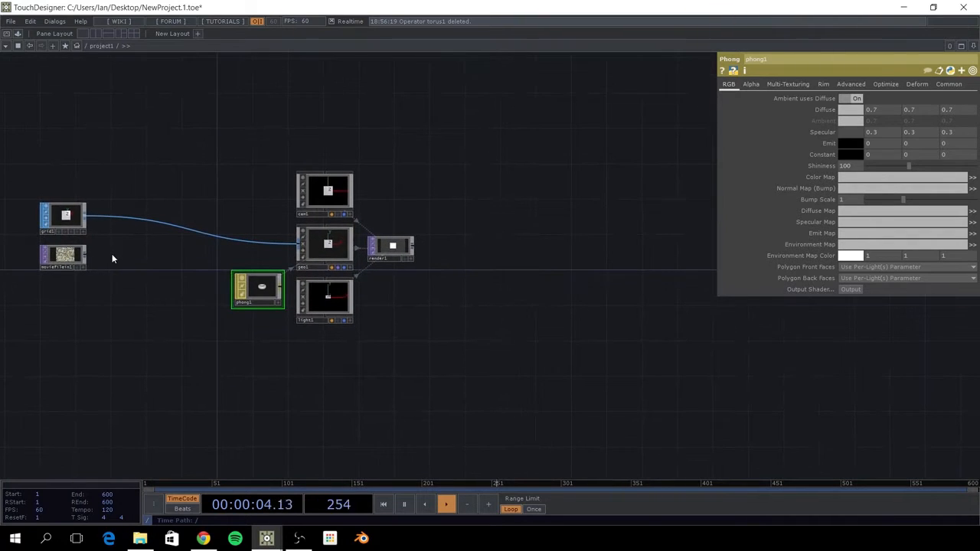
key(Tab)
text(nu)
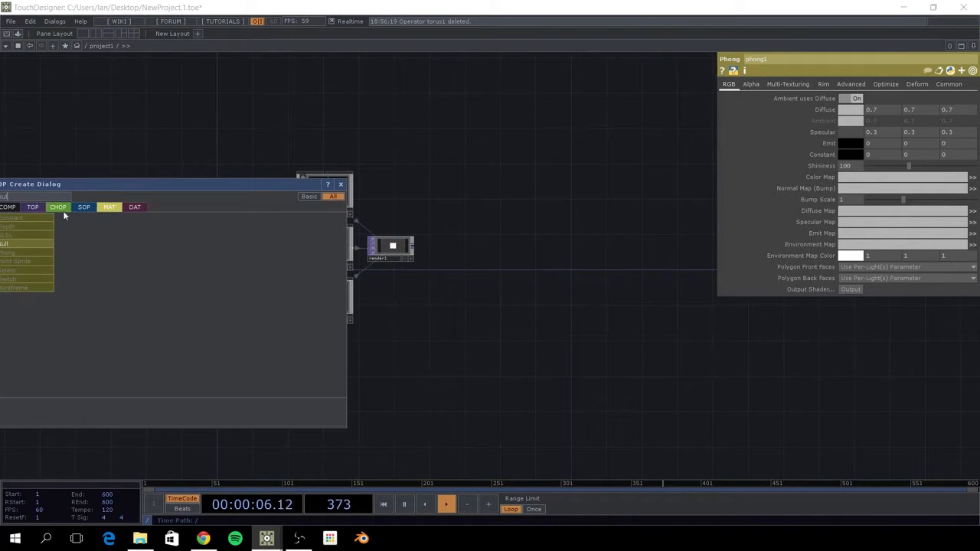
click(34, 207)
click(135, 280)
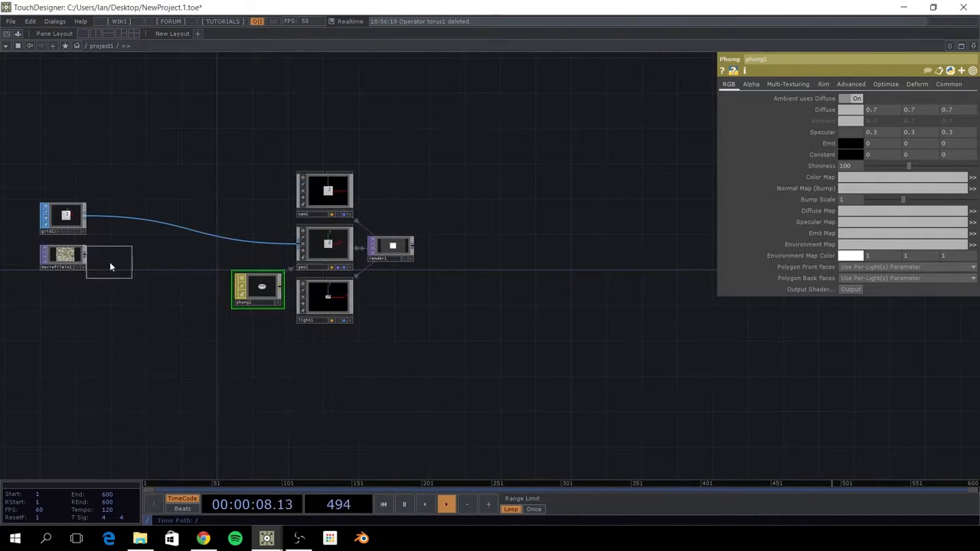
click(91, 262)
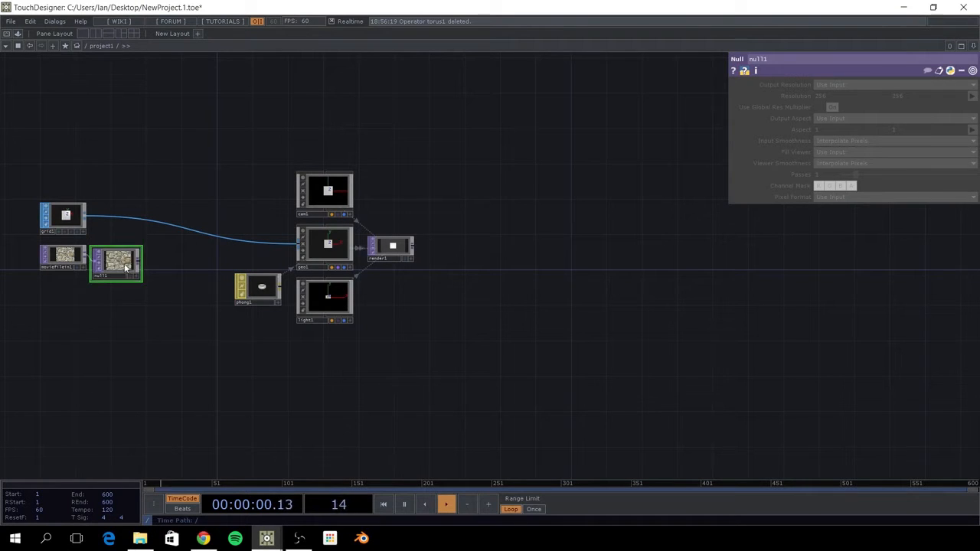
Assign the Null TOP to the Phong material as its Color Map.
drag(127, 265, 260, 272)
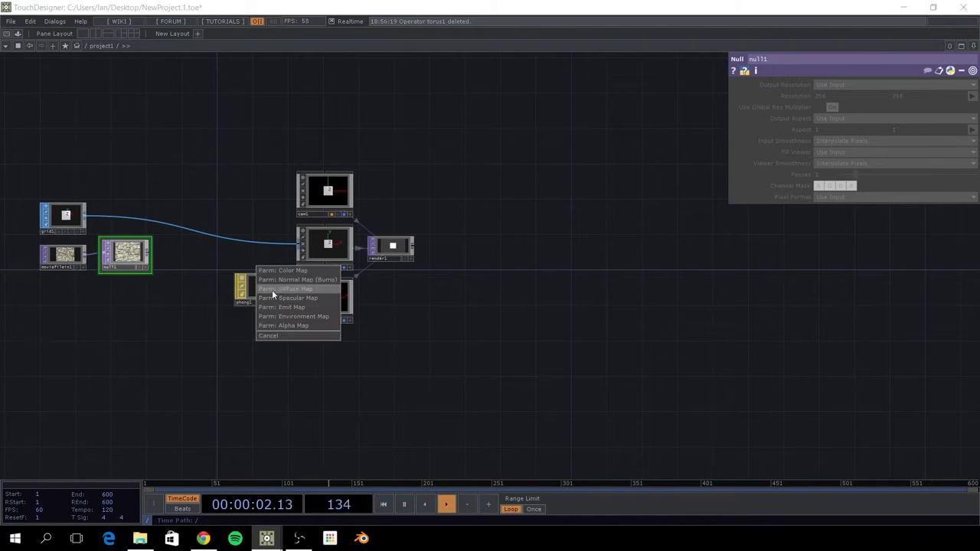
click(284, 271)
drag(430, 281, 370, 280)
Turn on the Render TOP's display flag to show the render as the network backdrop.
scroll(370, 280, up, 5)
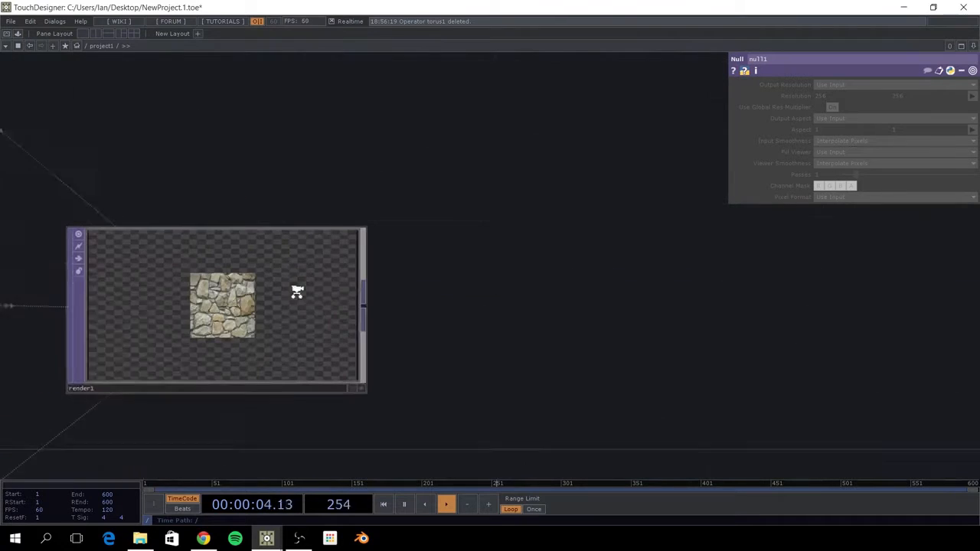
click(361, 411)
drag(560, 379, 474, 363)
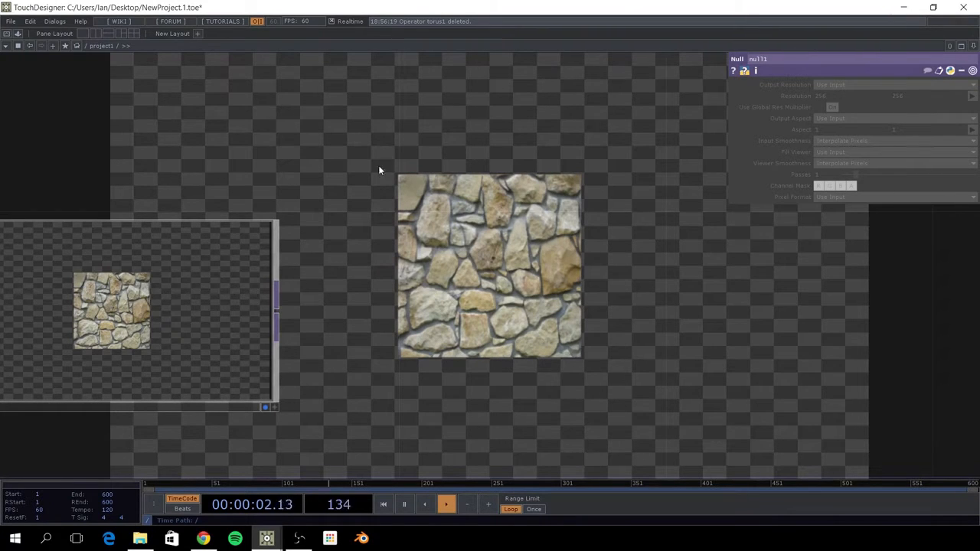
Set the Camera COMP's Look At parameter to geo1.
scroll(386, 173, down, 8)
drag(433, 221, 429, 263)
scroll(381, 237, up, 5)
drag(424, 193, 518, 233)
drag(113, 308, 211, 318)
drag(672, 204, 259, 219)
drag(377, 206, 301, 222)
click(239, 220)
mouse_move(191, 310)
mouse_down()
mouse_move(197, 192)
mouse_move(222, 184)
mouse_up()
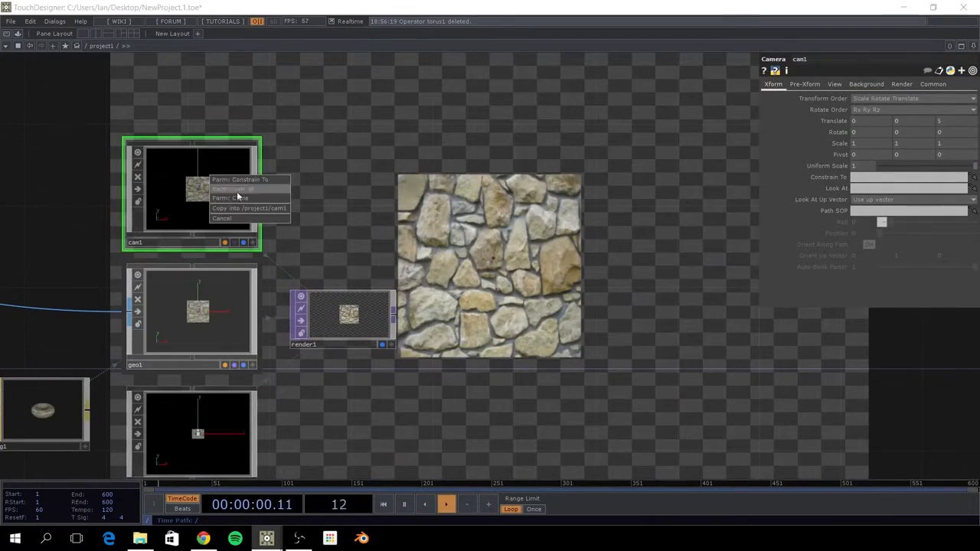
click(248, 189)
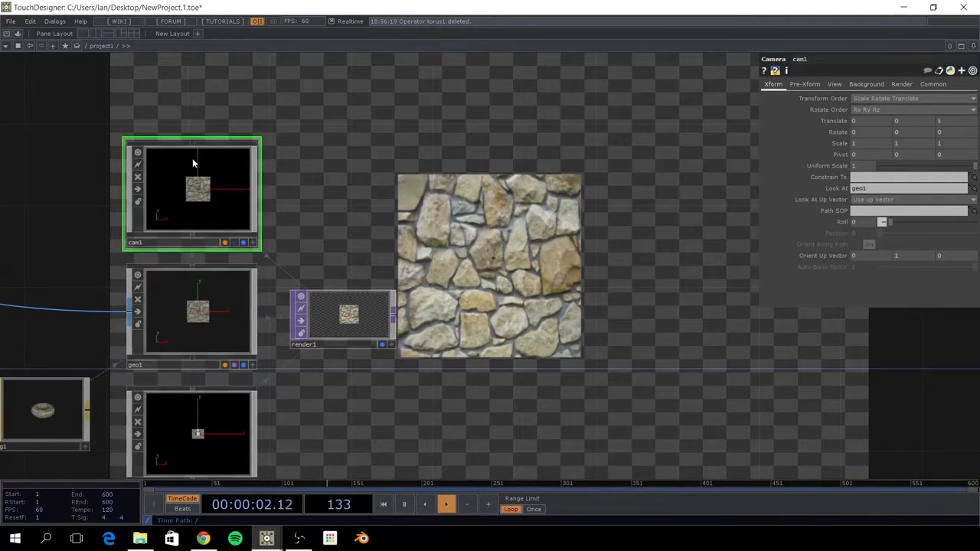
Move the camera closer to the stone grid by setting its Z translate to 2.2.
scroll(192, 160, up, 3)
scroll(277, 244, up, 2)
scroll(275, 222, down, 4)
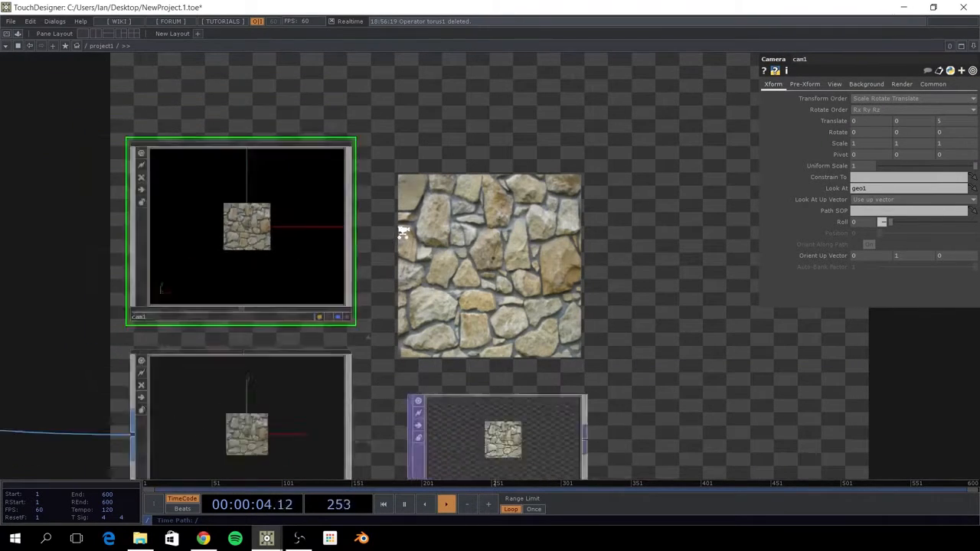
middle_drag(950, 127, 977, 129)
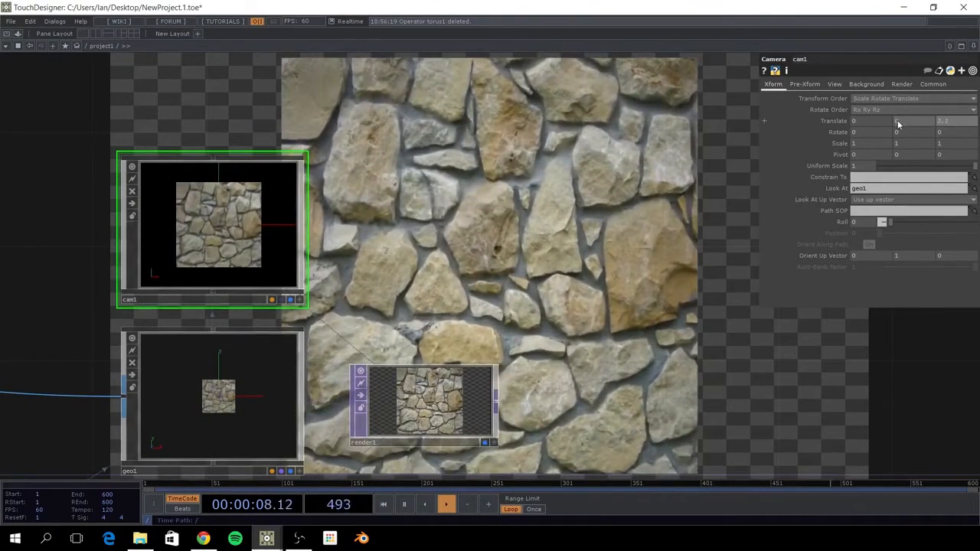
Try shifting the camera vertically around the stone grid and reset its Y translate to 0.
drag(897, 120, 865, 104)
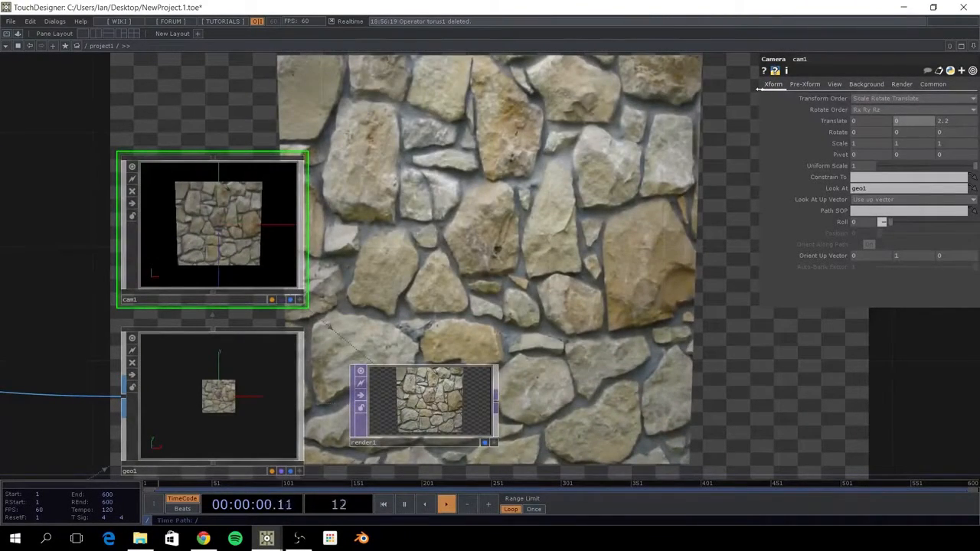
key(Return)
scroll(678, 149, down, 8)
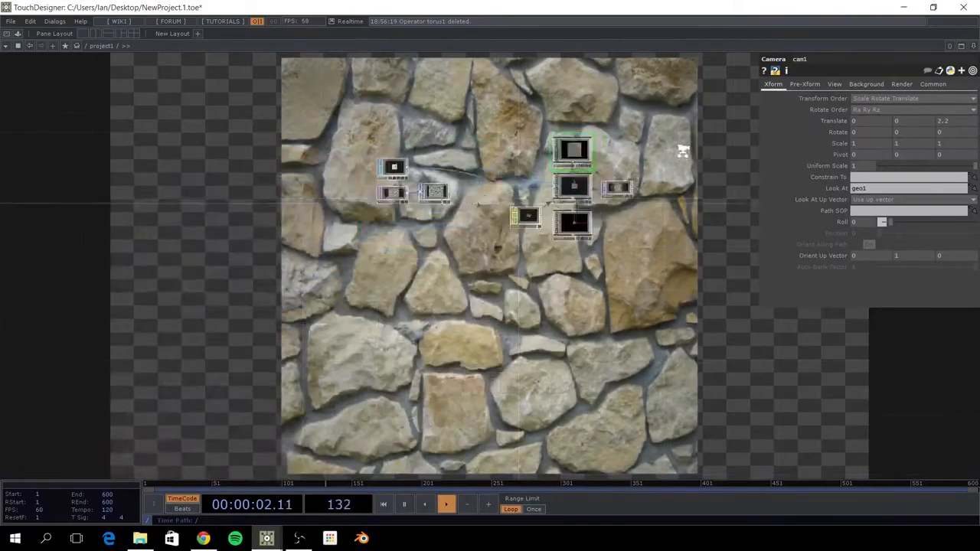
Add a Normal Map TOP below null1 and wire moviefilein1 into its input.
scroll(680, 150, up, 3)
drag(666, 184, 613, 264)
drag(224, 325, 192, 263)
scroll(169, 291, up, 5)
click(79, 198)
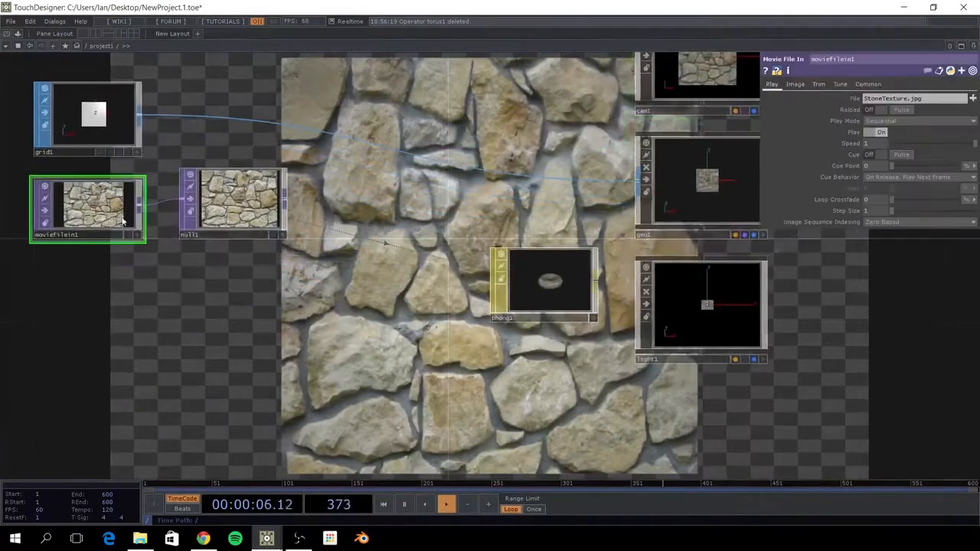
key(Tab)
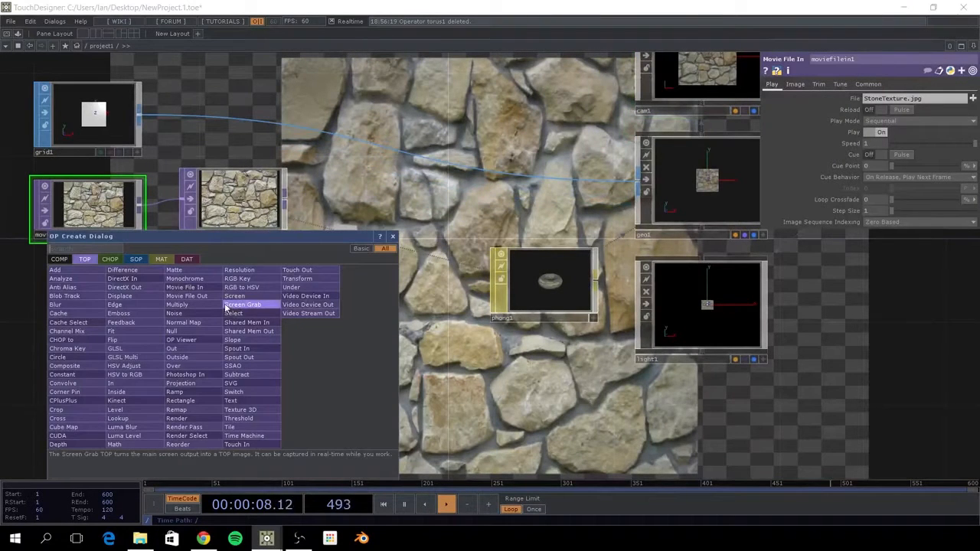
text(null)
key(Return)
click(223, 291)
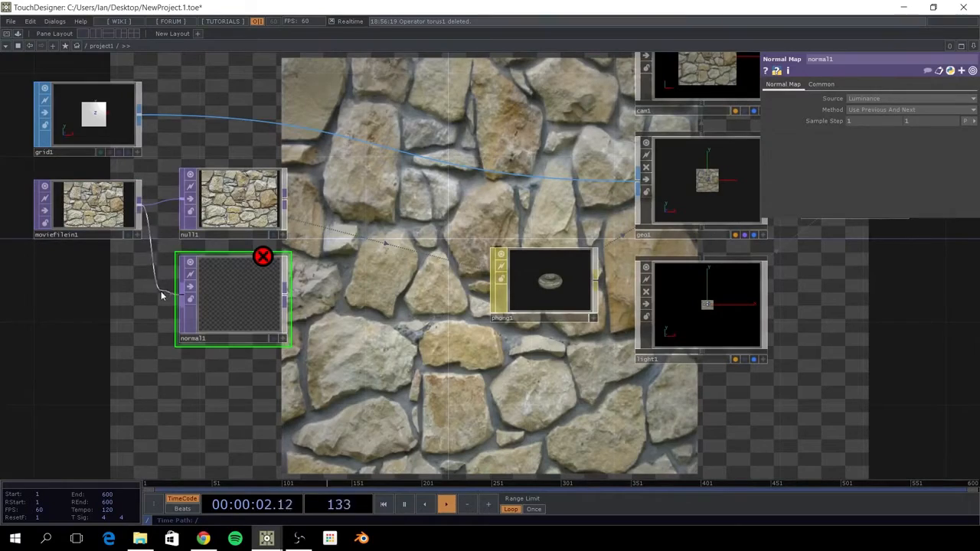
drag(161, 292, 82, 281)
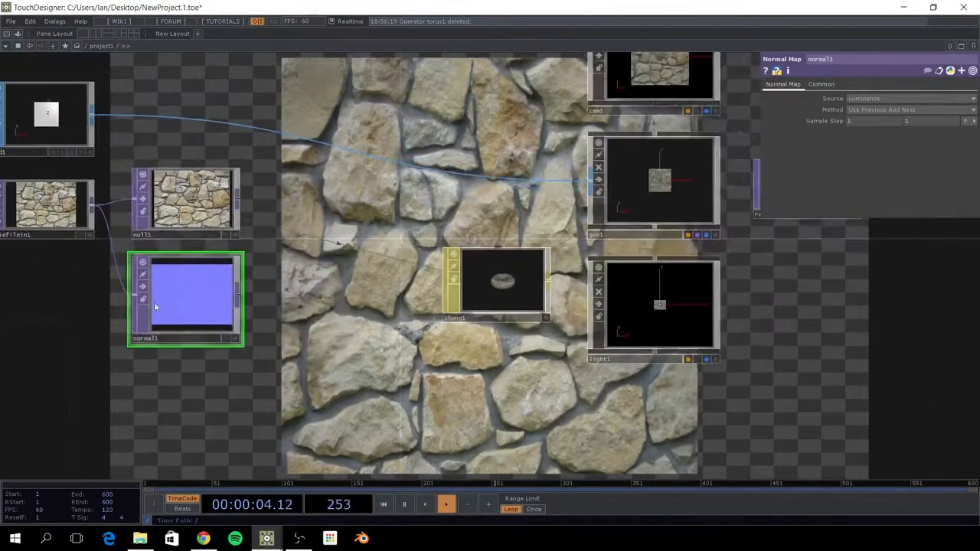
Inspect the normal map up close, and assign normal1 to phong1's Normal Map (Bump) parameter.
scroll(172, 298, up, 6)
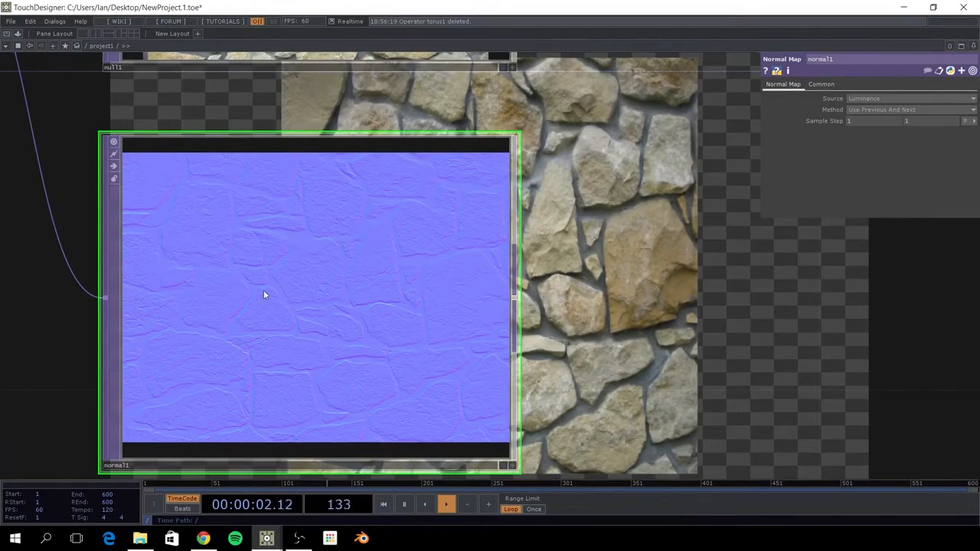
scroll(263, 295, up, 6)
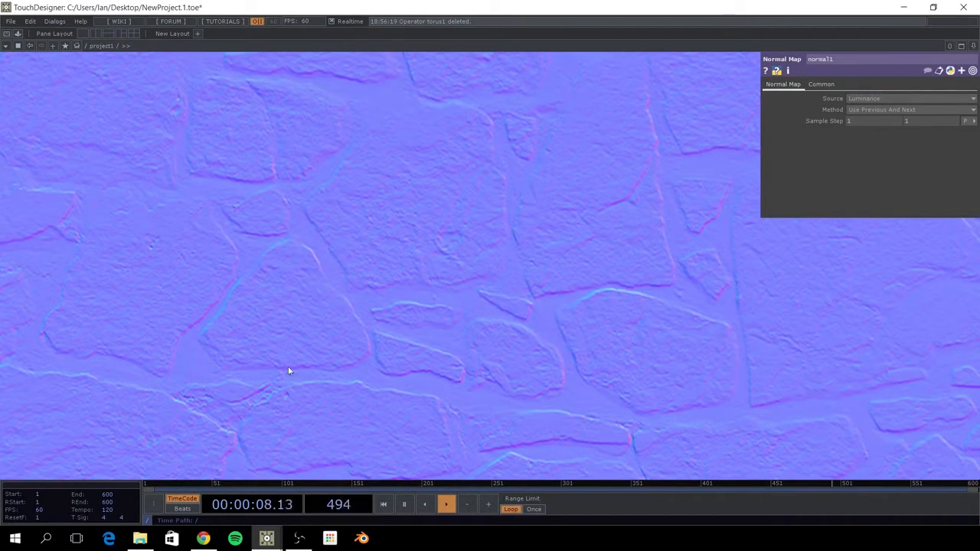
scroll(379, 368, down, 10)
drag(508, 290, 337, 326)
scroll(458, 284, down, 2)
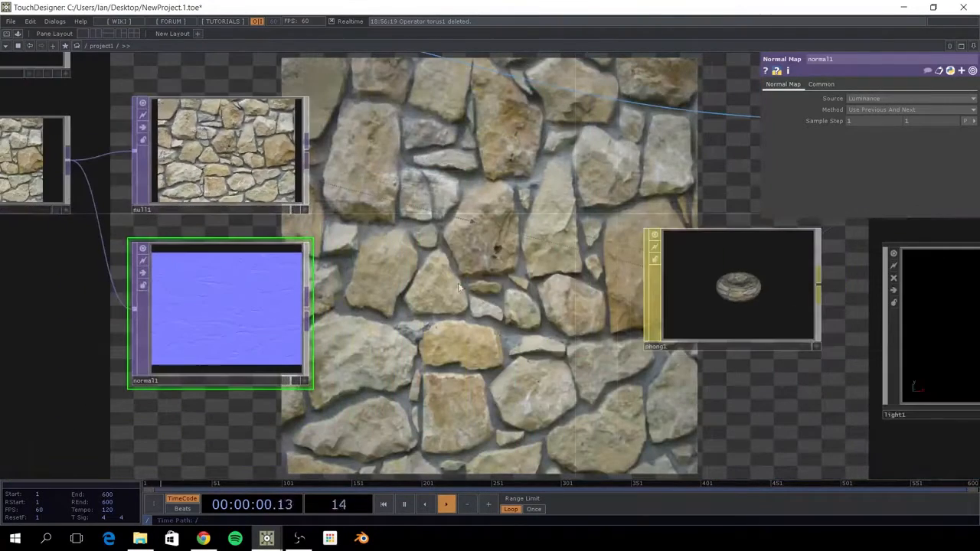
drag(437, 261, 320, 256)
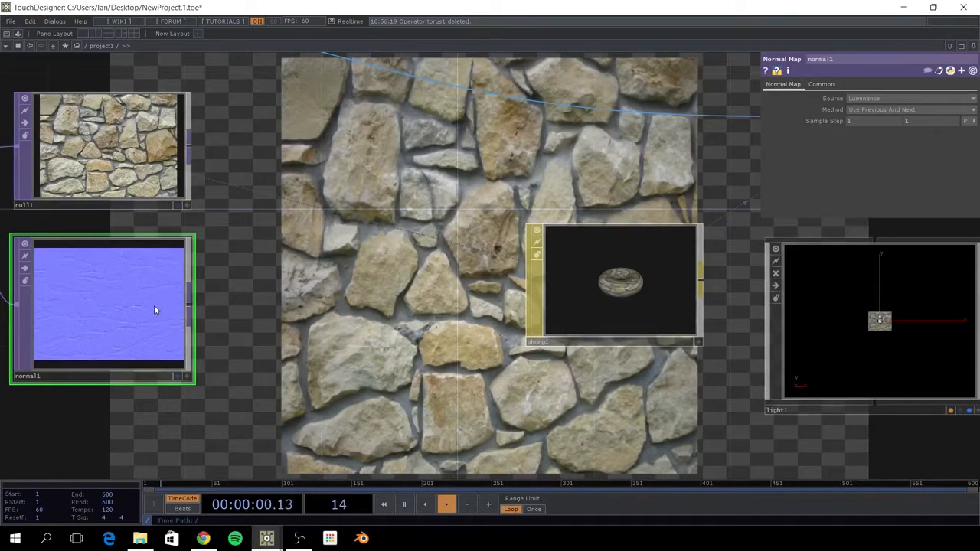
drag(114, 309, 590, 291)
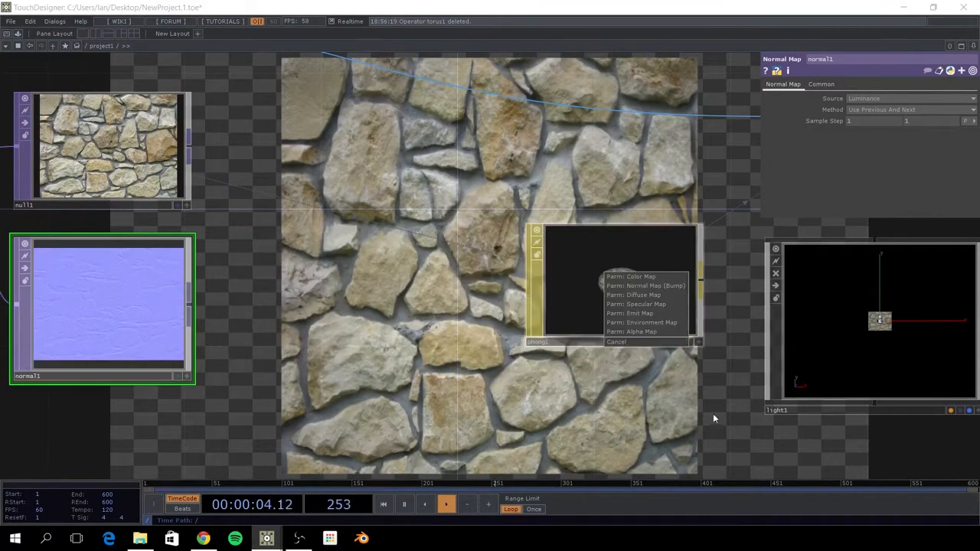
click(581, 288)
drag(165, 329, 627, 292)
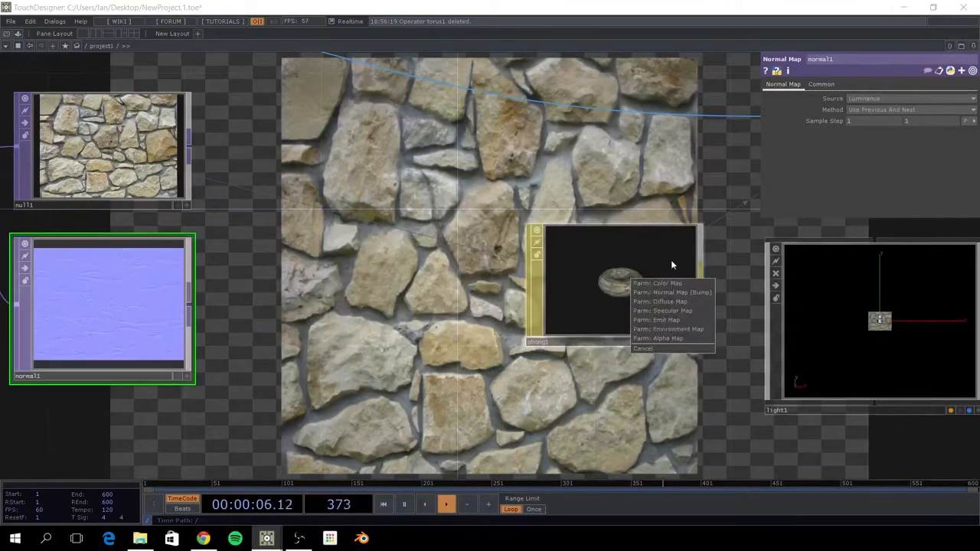
click(624, 309)
Adjust the Phong material's Bump Scale while comparing the render, settling on 1.67.
drag(511, 415, 112, 402)
drag(781, 368, 656, 389)
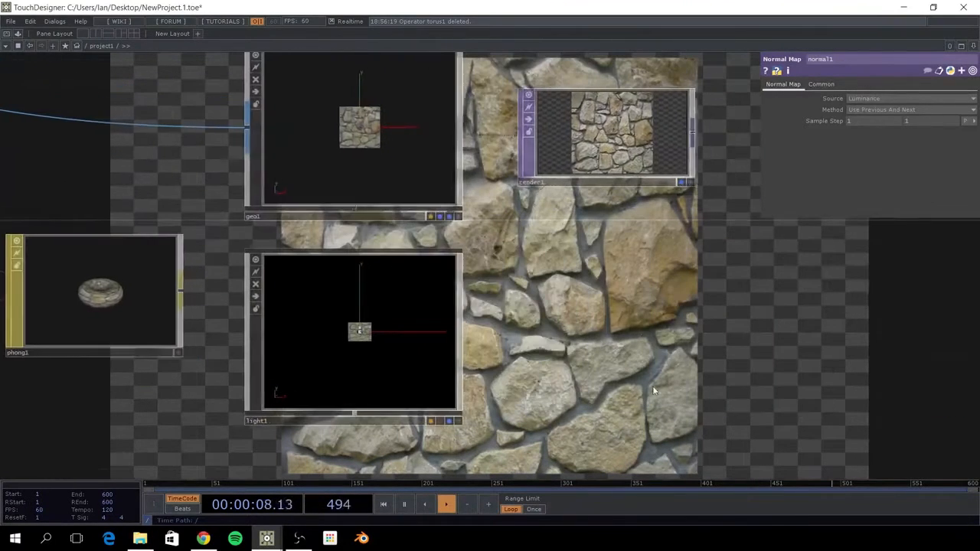
drag(588, 290, 442, 348)
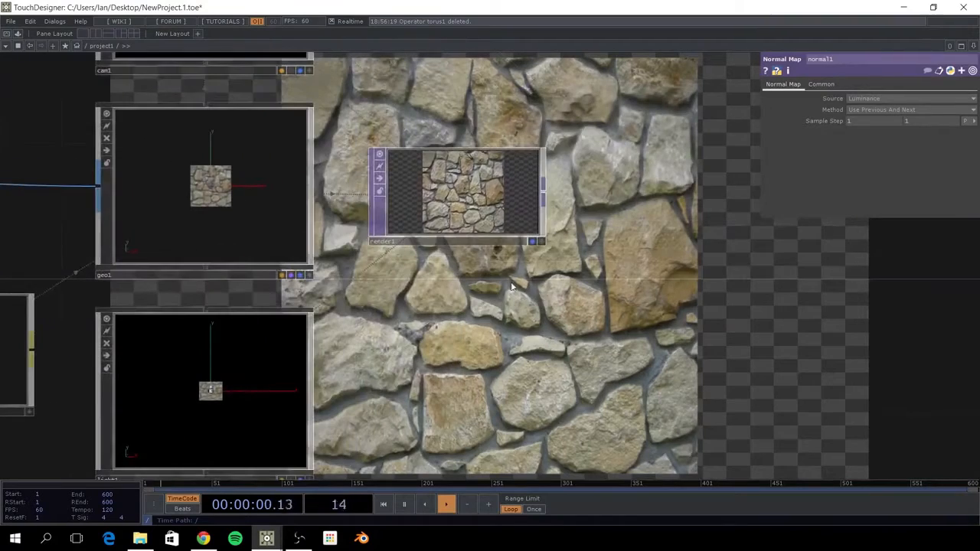
drag(574, 267, 783, 264)
click(185, 350)
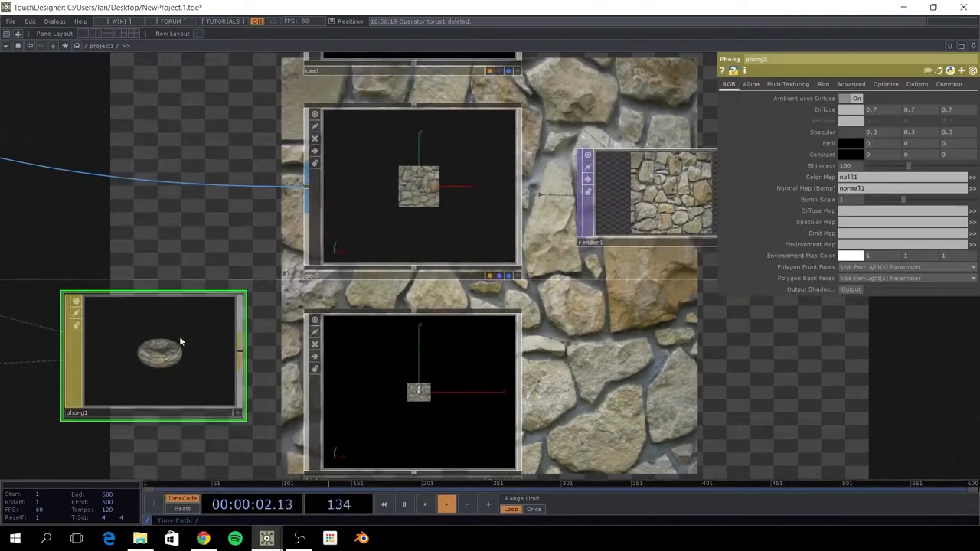
drag(659, 323, 419, 211)
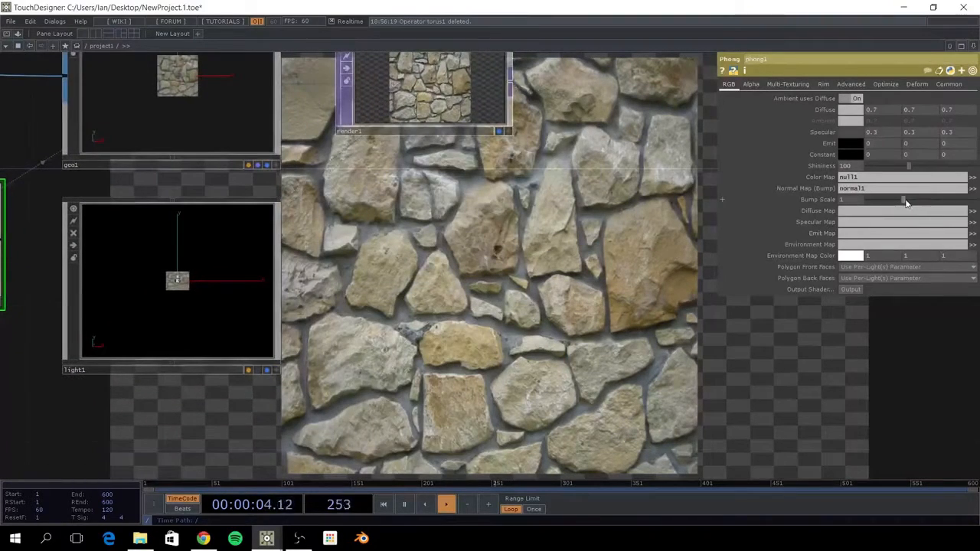
mouse_move(907, 200)
mouse_down()
mouse_move(968, 207)
mouse_move(829, 203)
mouse_move(925, 214)
mouse_move(807, 214)
mouse_move(886, 225)
mouse_move(771, 216)
mouse_move(825, 221)
mouse_move(809, 233)
mouse_move(773, 235)
mouse_move(848, 245)
mouse_move(825, 245)
mouse_move(839, 245)
mouse_up()
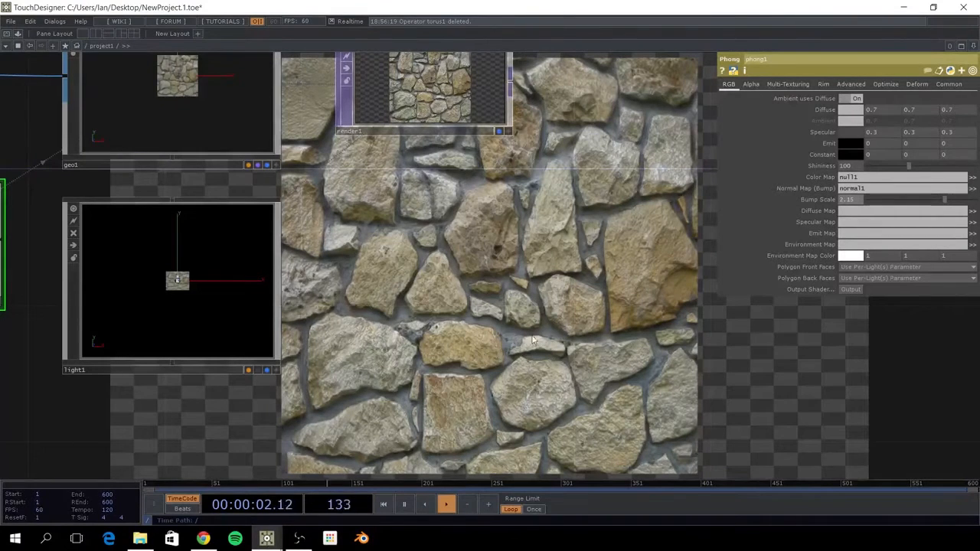
mouse_move(941, 203)
mouse_down()
mouse_move(927, 214)
mouse_move(869, 212)
mouse_move(935, 220)
mouse_up()
drag(563, 196, 492, 247)
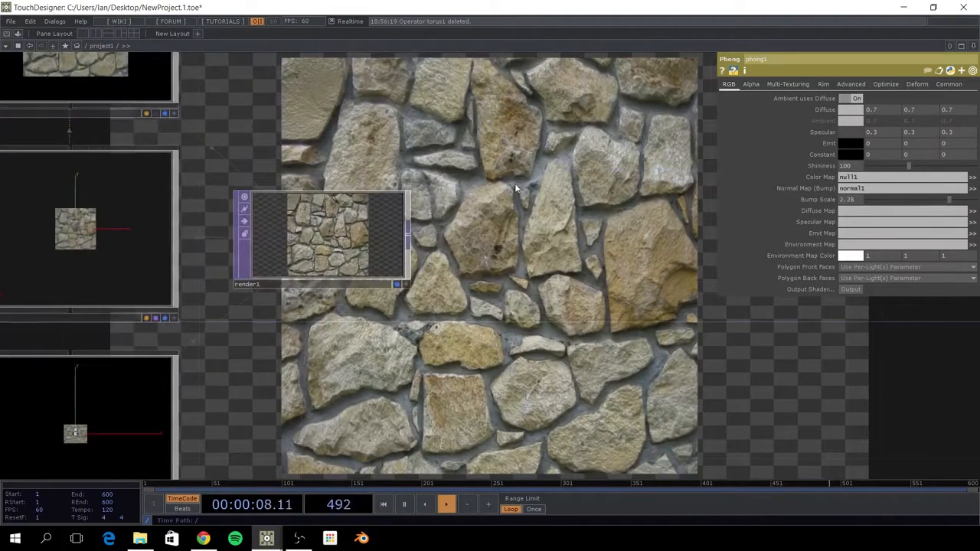
drag(515, 188, 577, 272)
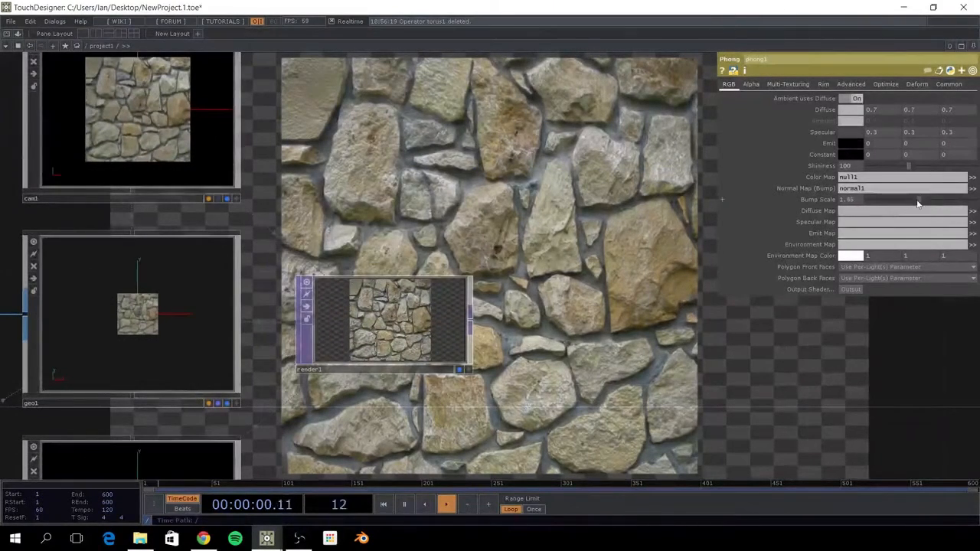
drag(582, 306, 595, 114)
Move light1 close to the stone surface with Z translate 0.3 and Y translate -0.1.
click(159, 281)
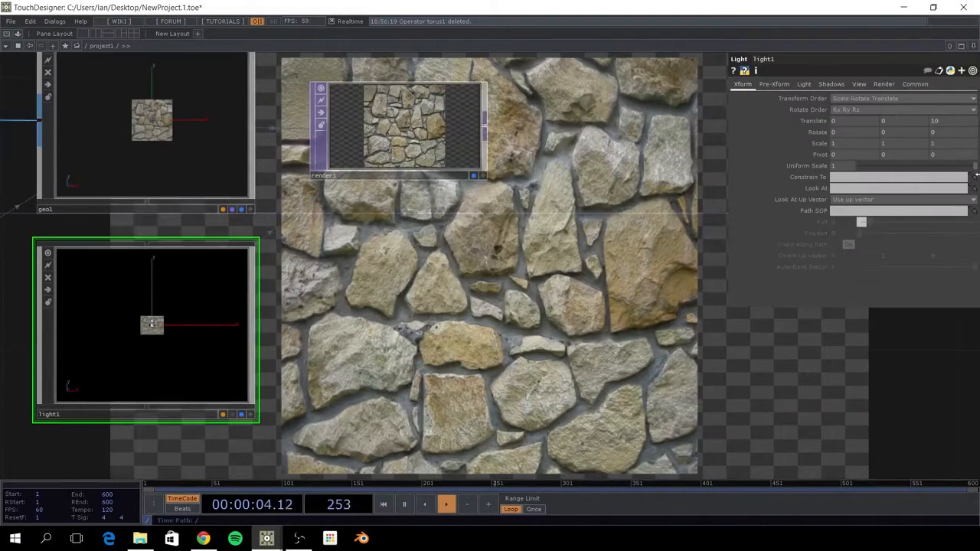
drag(956, 127, 955, 105)
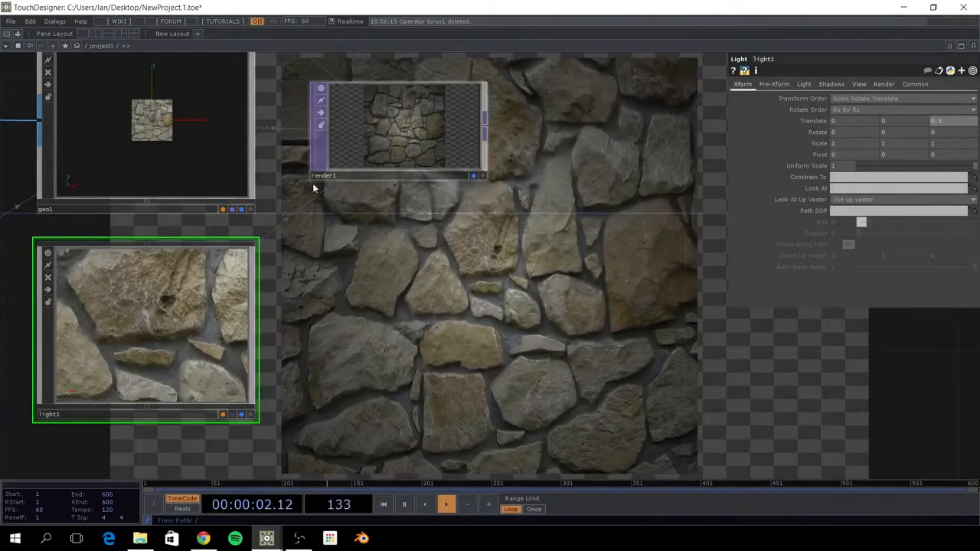
middle_drag(894, 121, 896, 102)
drag(650, 233, 816, 115)
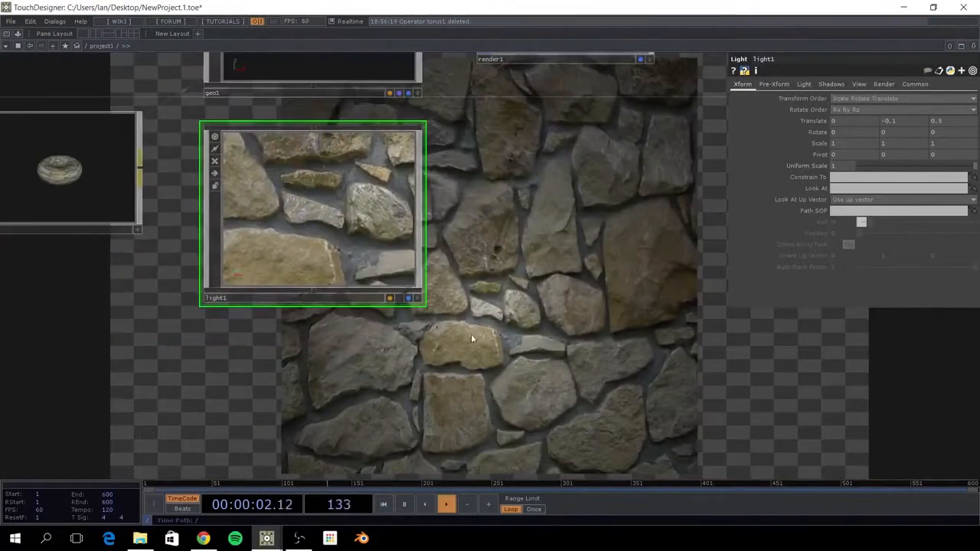
Add a Circle SOP to the network below light1.
drag(246, 422, 332, 350)
key(Tab)
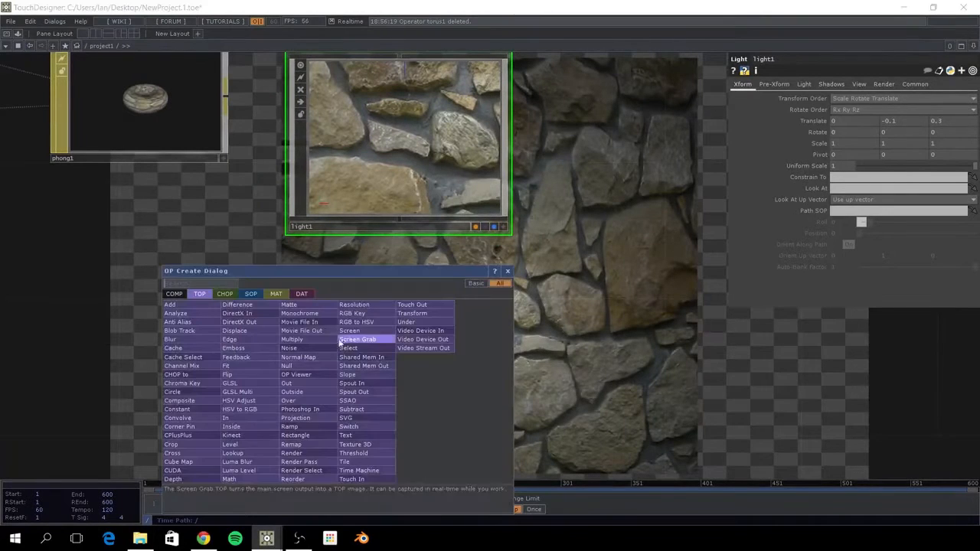
click(250, 294)
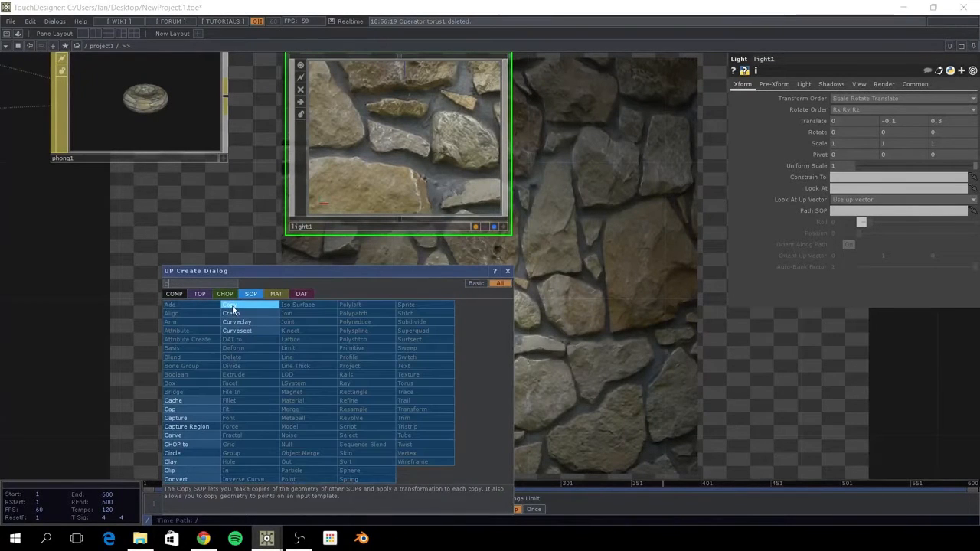
click(180, 448)
click(415, 341)
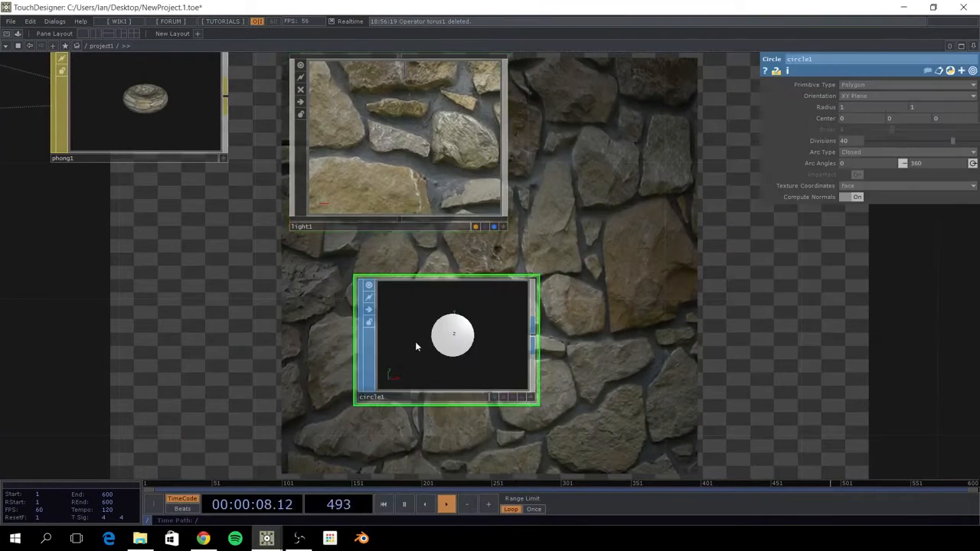
Assign circle1 as the Path SOP of light1.
drag(415, 341, 409, 165)
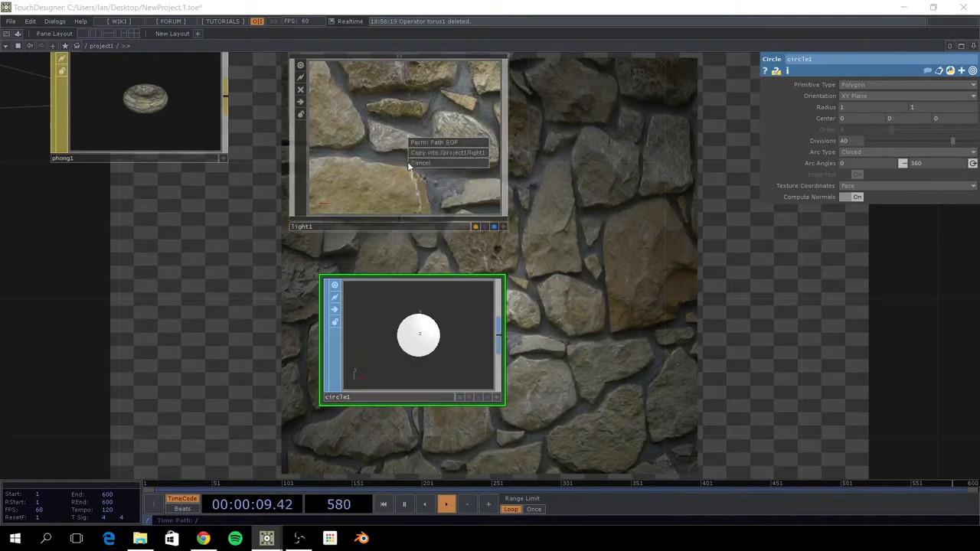
click(450, 142)
drag(633, 170, 532, 278)
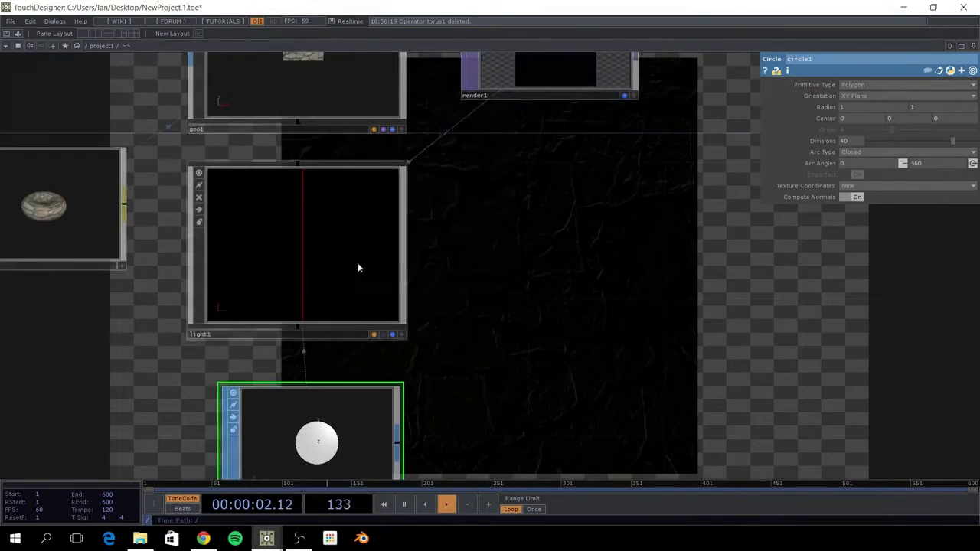
Reset light1's translate values to 0 and set circle1's Center Z to 0.6.
click(352, 265)
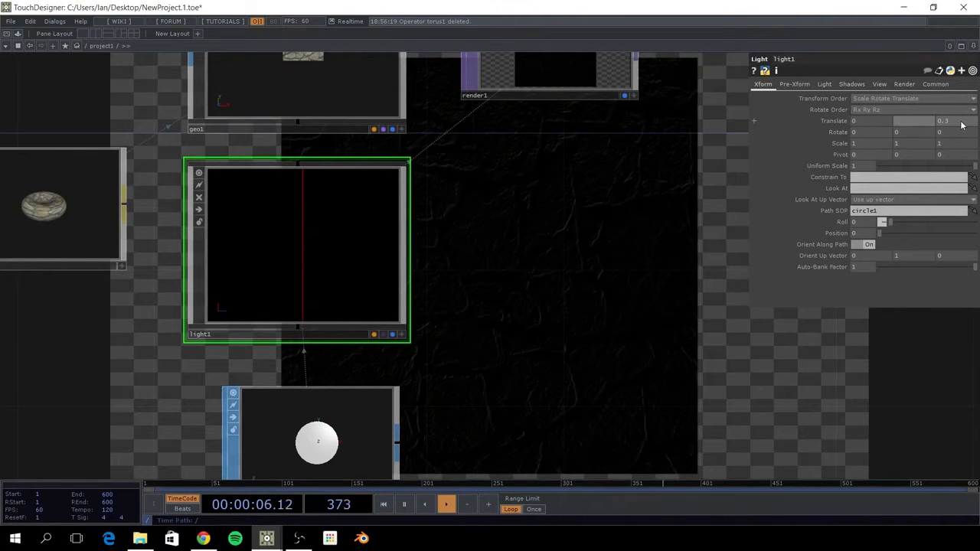
drag(499, 326, 580, 286)
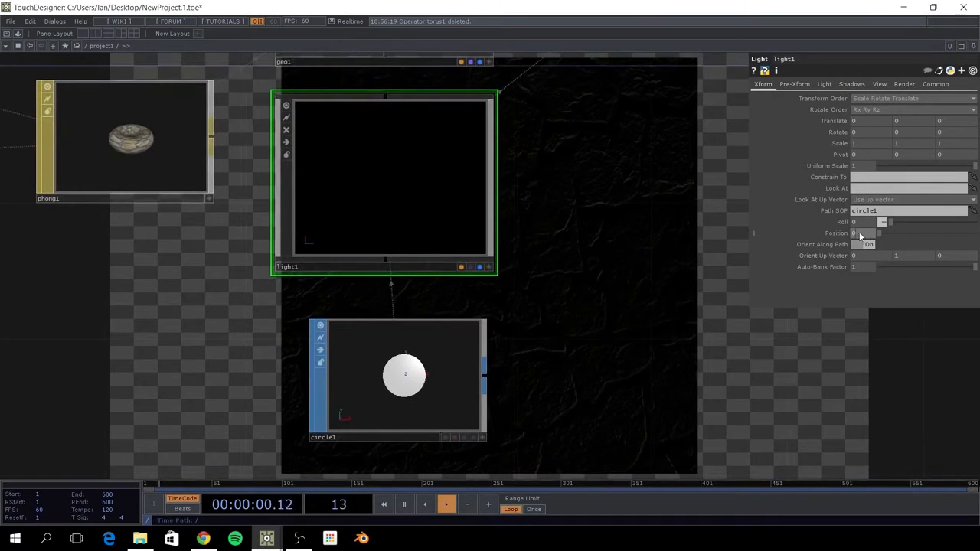
click(462, 380)
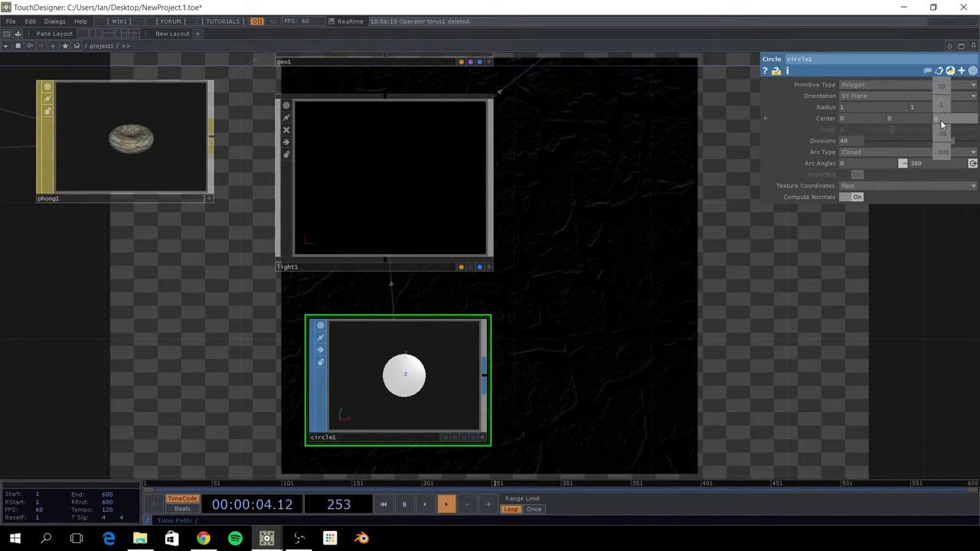
middle_drag(940, 119, 944, 102)
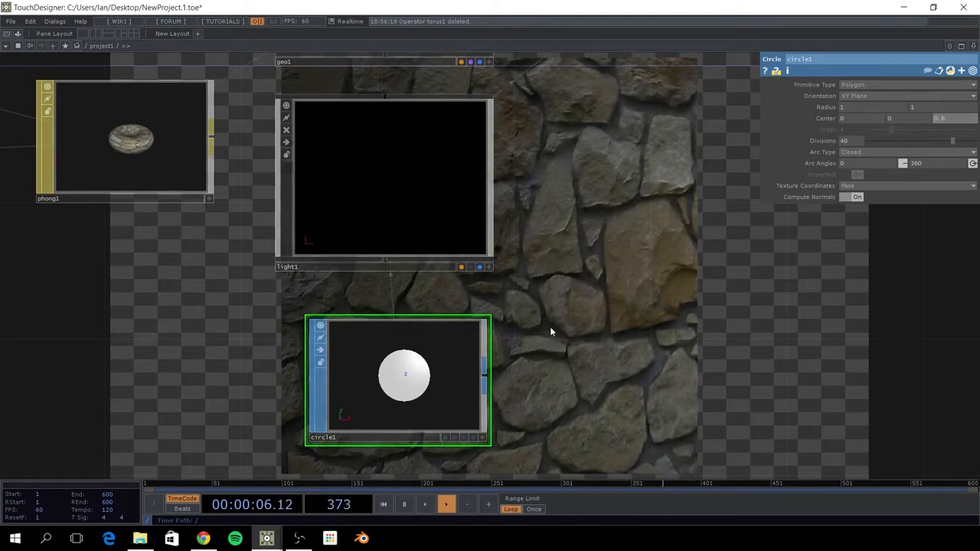
Animate light1's Position along the circle path with a time-based expression divided by 200.
click(398, 207)
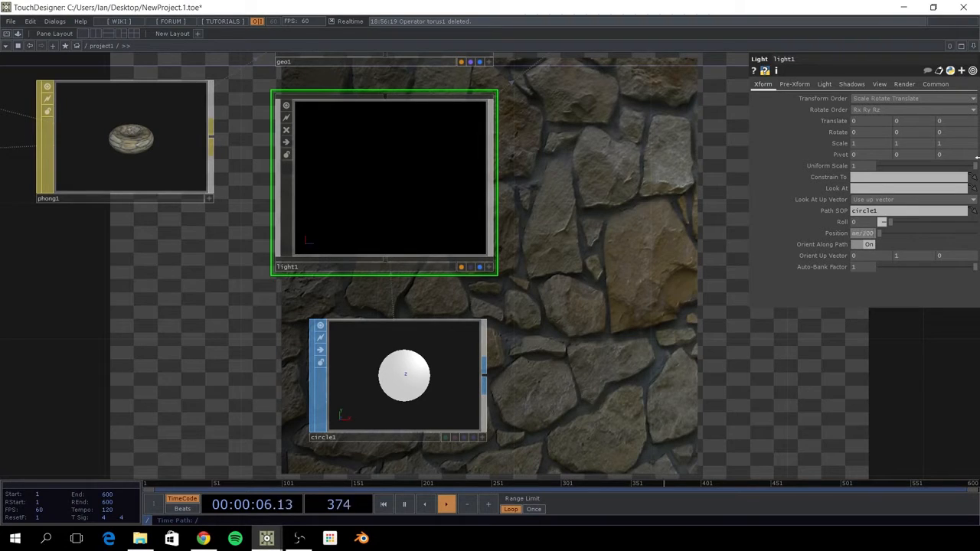
drag(542, 231, 248, 339)
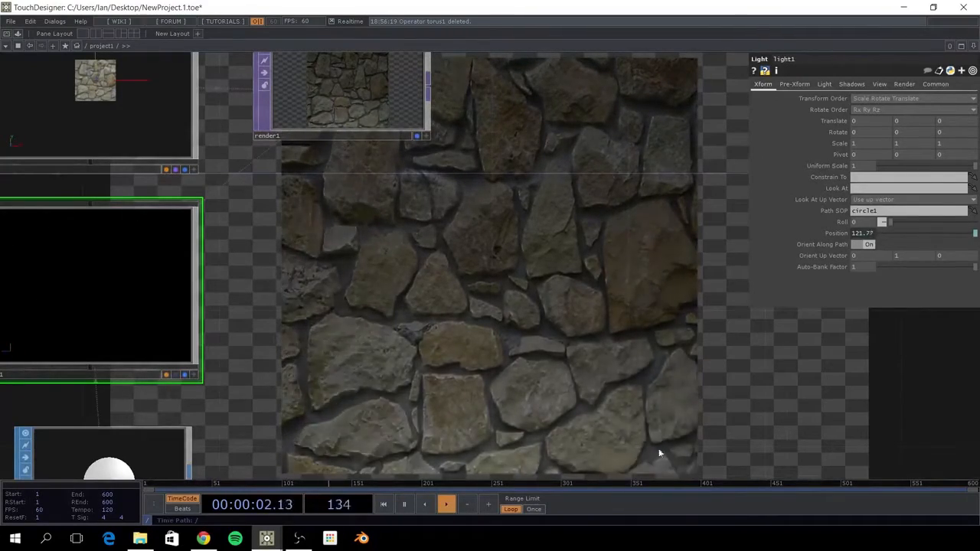
drag(608, 225, 456, 240)
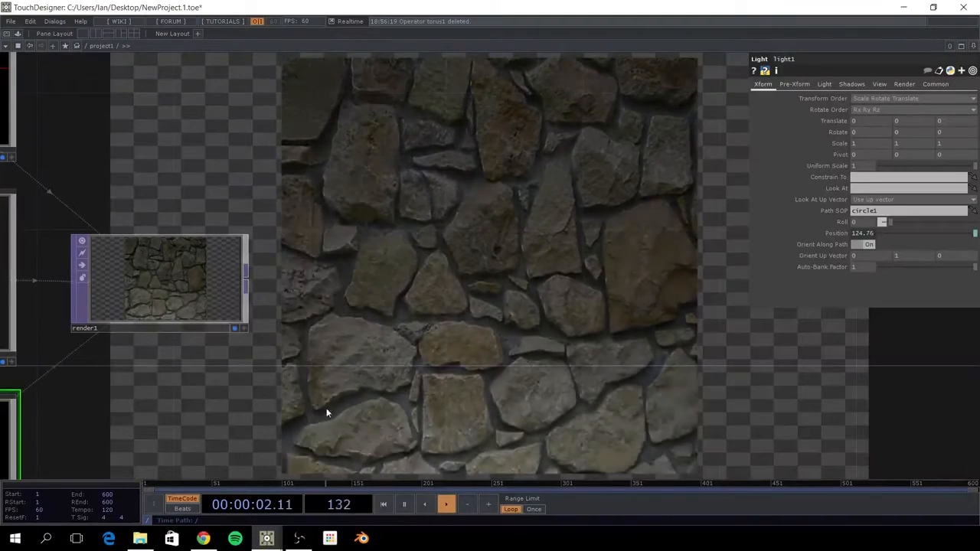
Clear the Normal Map (Bump) parameter of phong1 to compare the render without surface relief.
drag(27, 231, 493, 258)
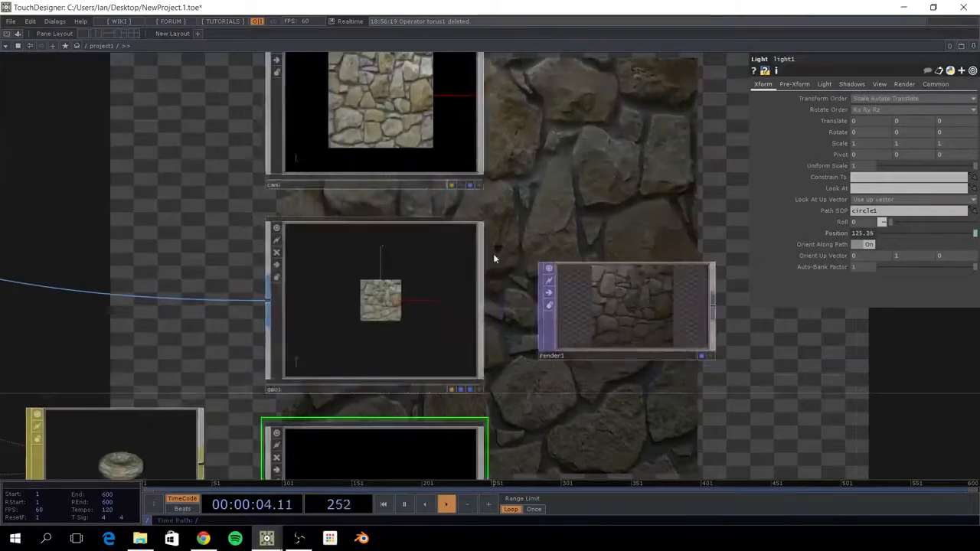
drag(301, 243, 572, 47)
click(456, 297)
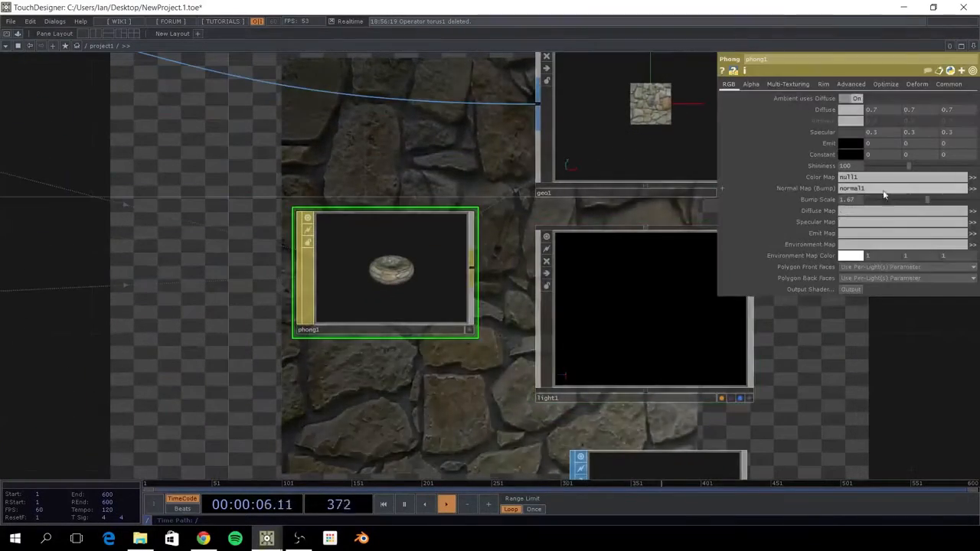
drag(881, 191, 784, 200)
key(BackSpace)
key(Return)
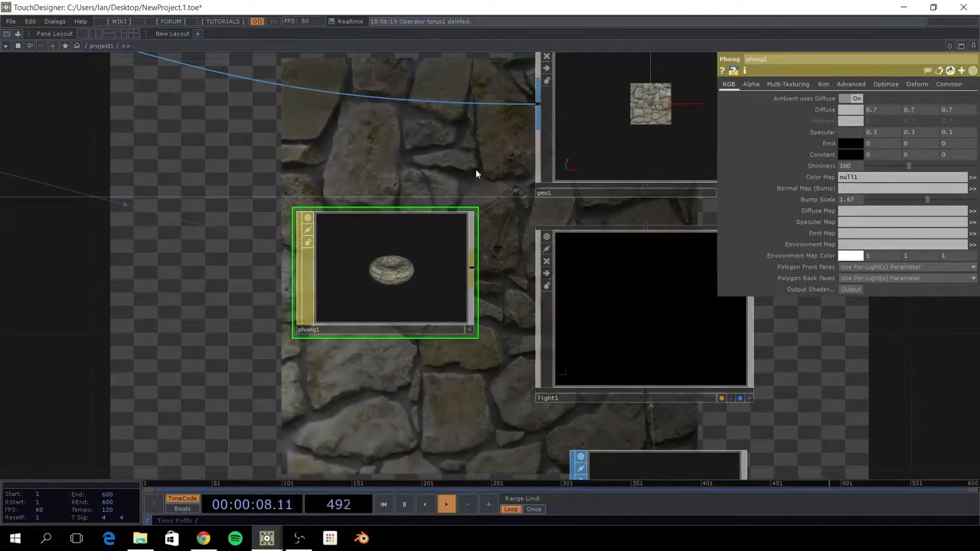
Reassign normal1 as the Normal Map (Bump) of phong1.
drag(476, 174, 15, 233)
drag(503, 292, 401, 276)
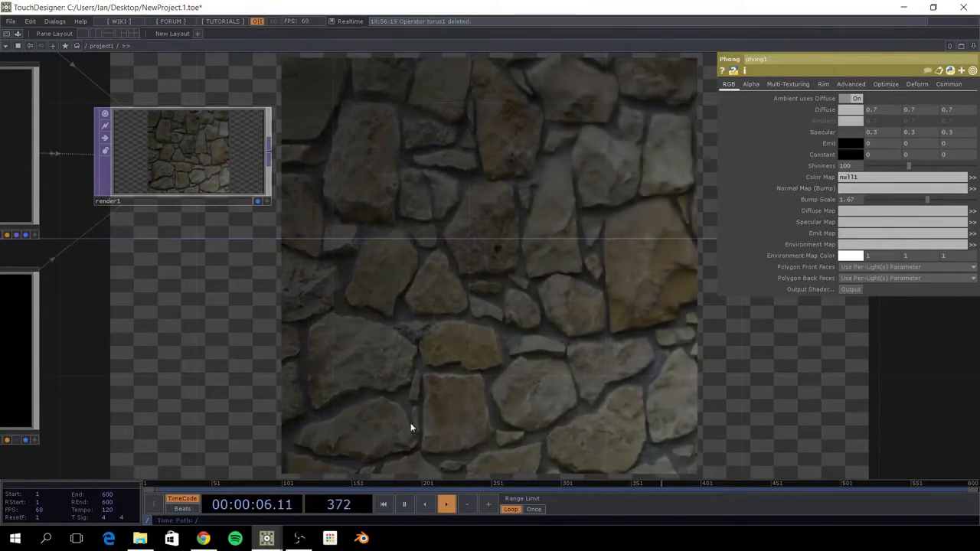
drag(350, 314, 691, 290)
scroll(690, 290, down, 3)
drag(219, 394, 552, 383)
drag(203, 309, 566, 256)
click(597, 264)
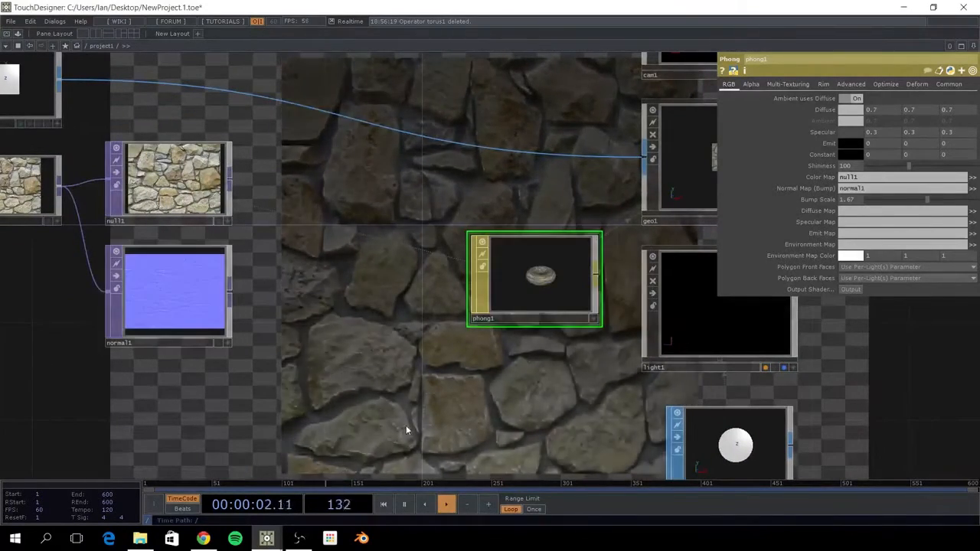
Compare different relief strengths on the rendered wall and set phong1's Bump Scale to about 2.28.
drag(673, 329, 180, 295)
drag(460, 89, 442, 195)
scroll(398, 144, up, 3)
drag(927, 200, 883, 204)
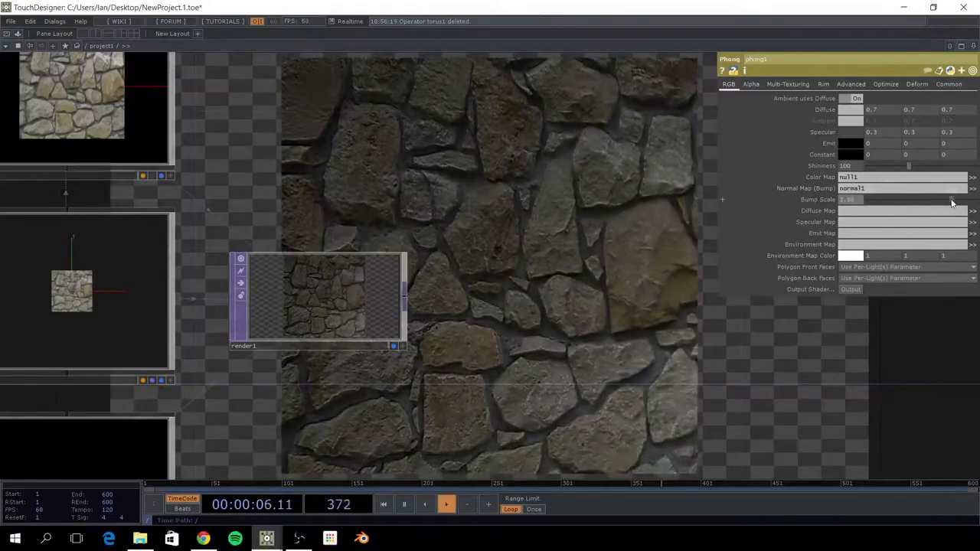
drag(951, 202, 923, 201)
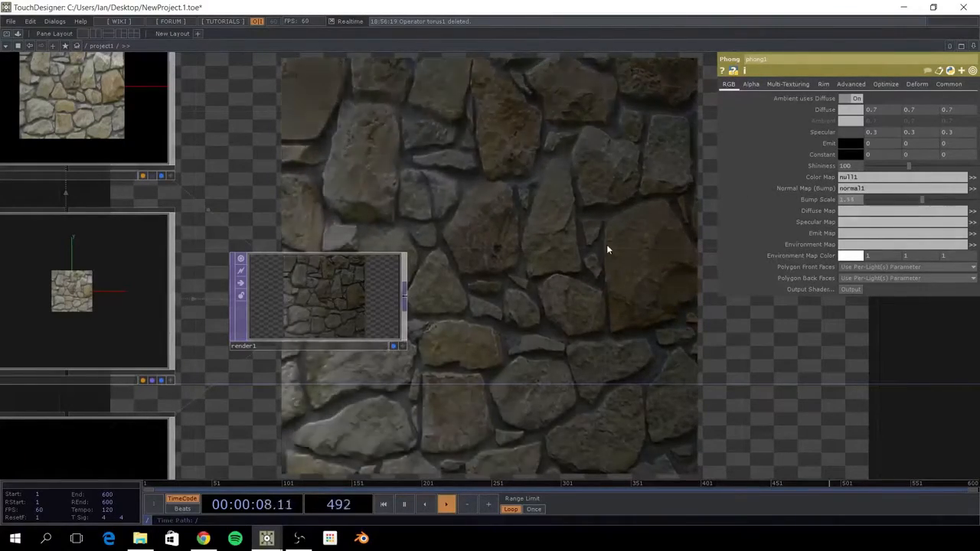
drag(607, 245, 452, 246)
drag(589, 334, 525, 294)
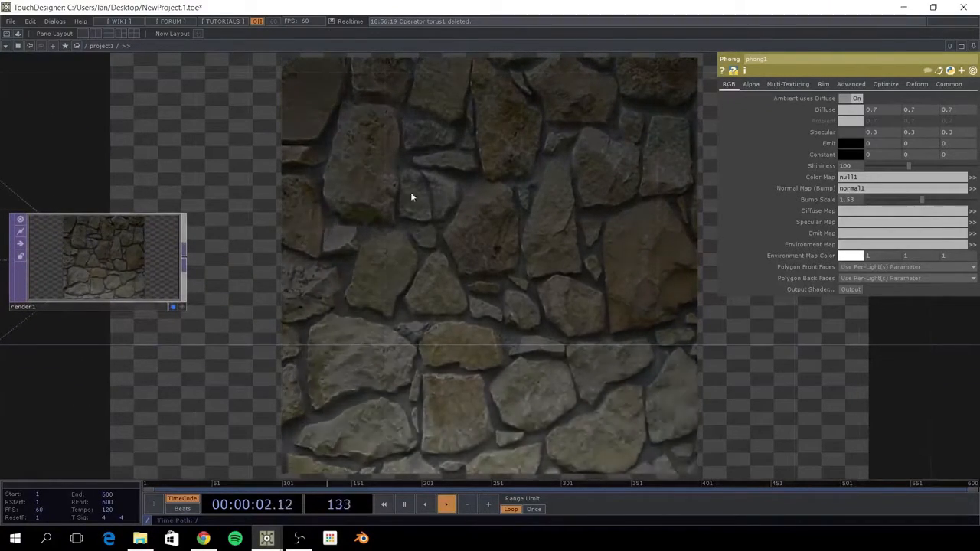
drag(381, 278, 442, 246)
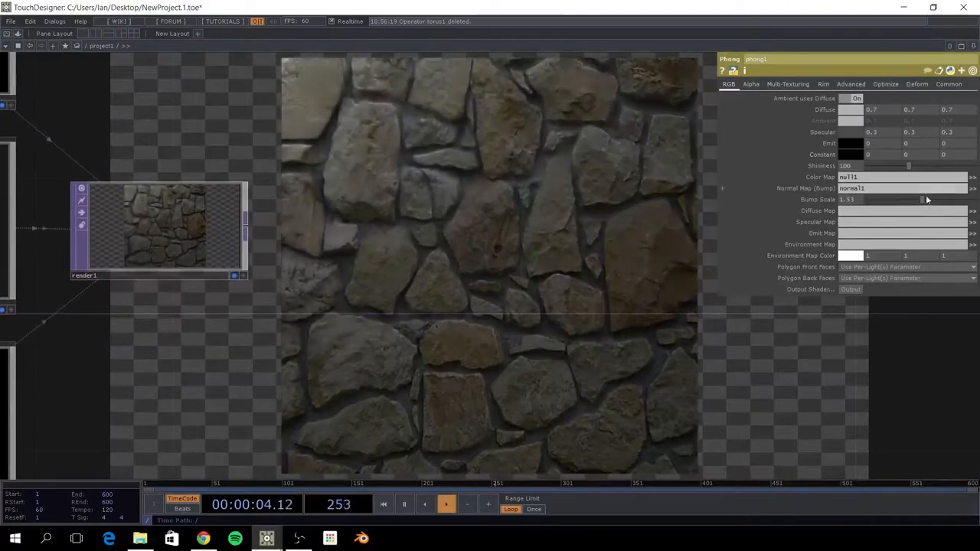
drag(925, 200, 952, 203)
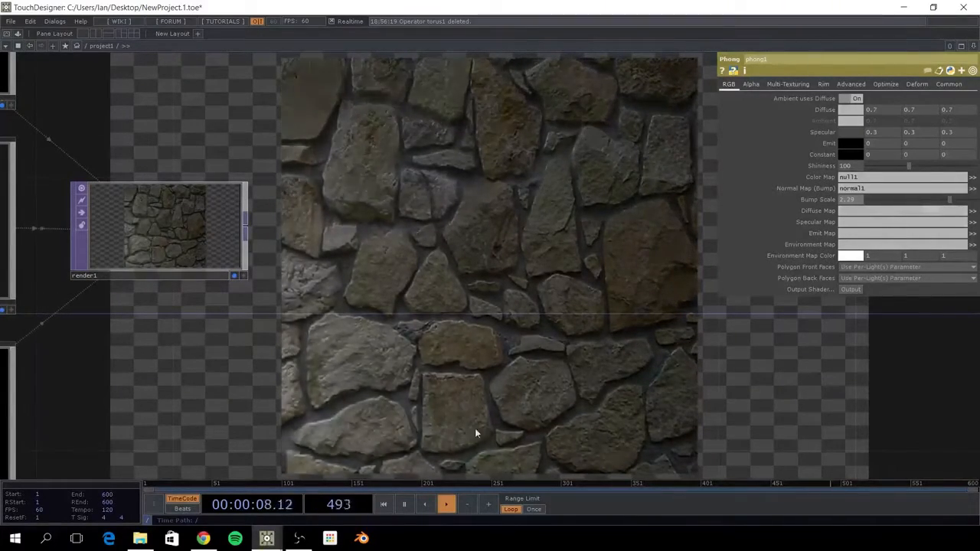
Try offsetting cam1's Translate Y and Translate X to view the stone wall from an oblique angle.
drag(395, 142, 395, 182)
click(137, 172)
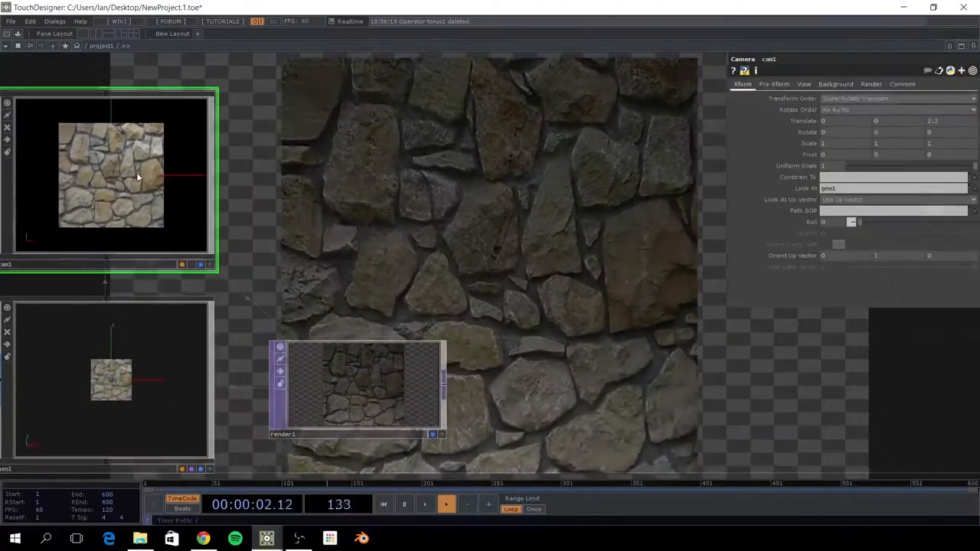
drag(898, 119, 903, 98)
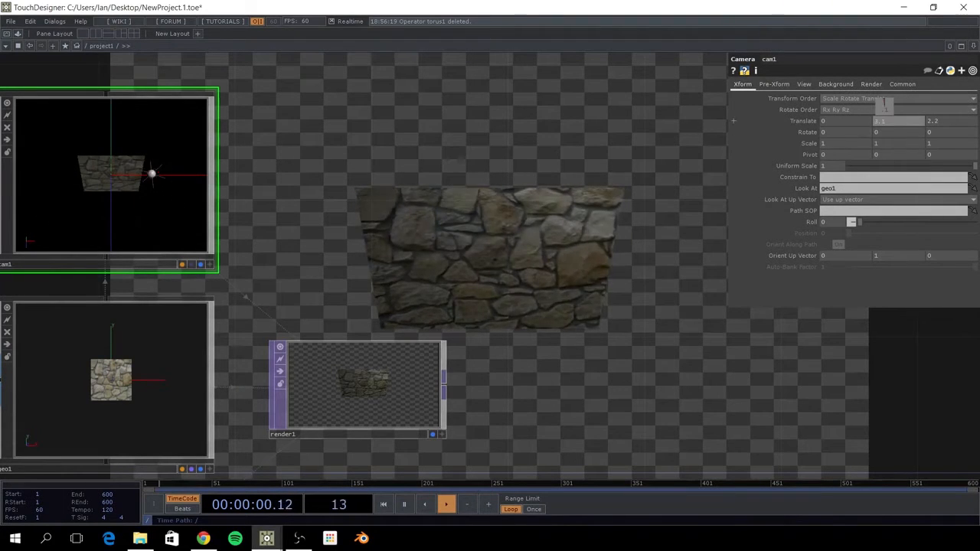
middle_drag(884, 106, 885, 106)
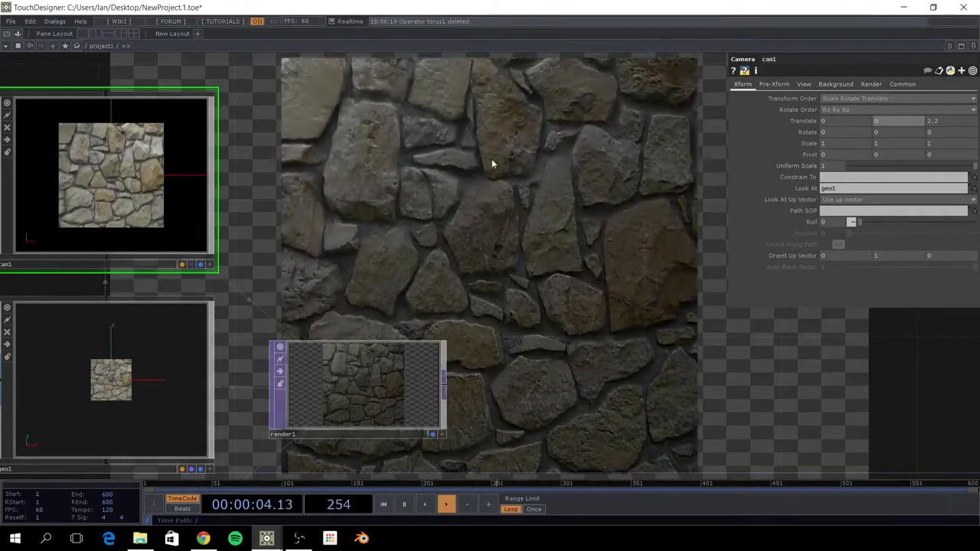
scroll(483, 177, down, 4)
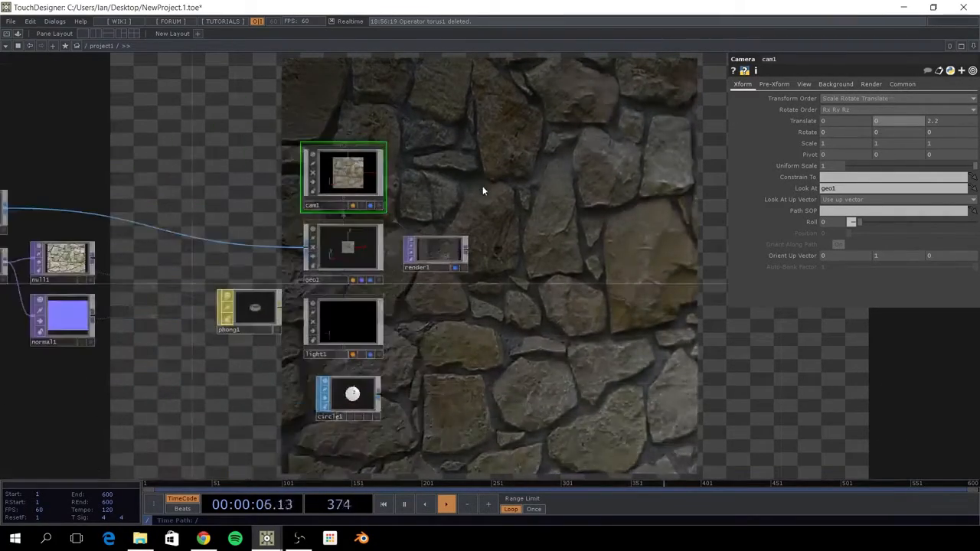
drag(483, 191, 415, 173)
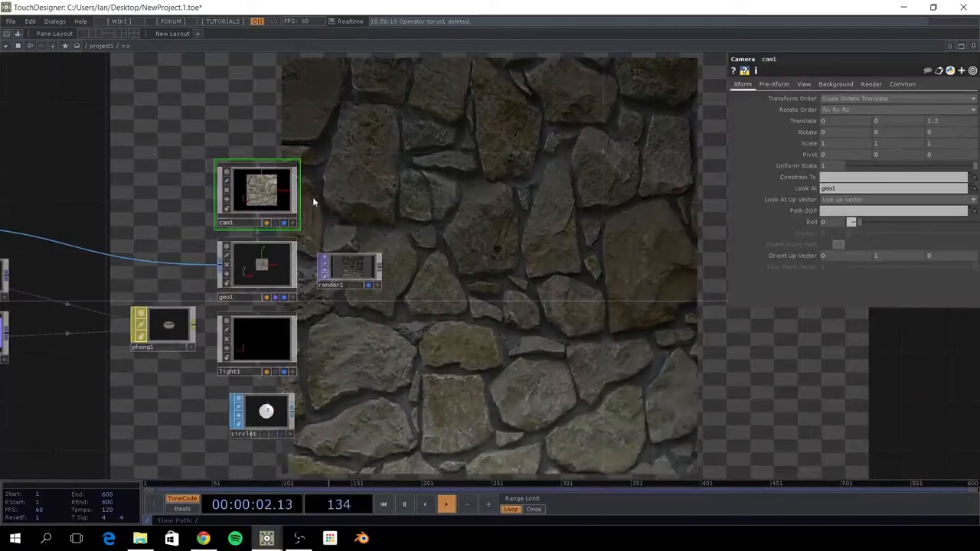
drag(403, 256, 614, 311)
middle_click(854, 120)
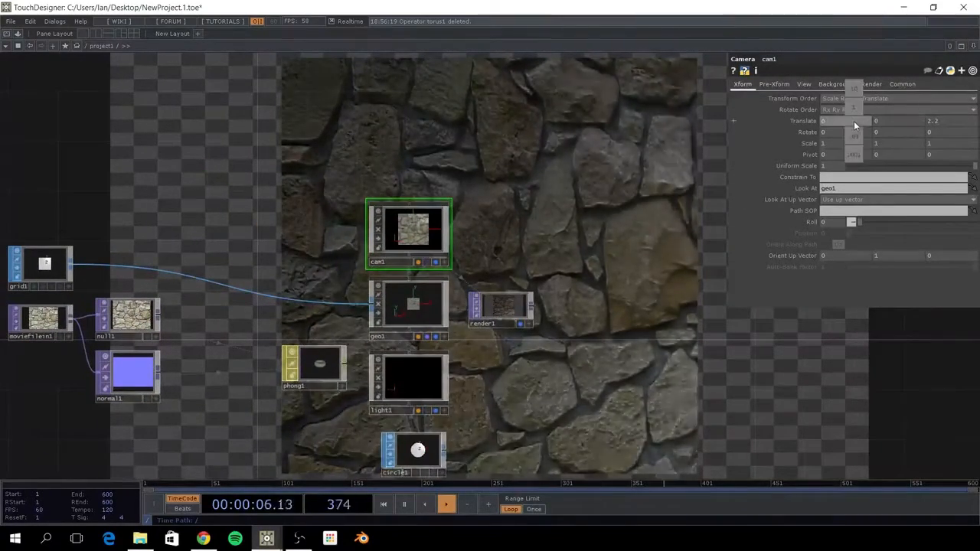
mouse_move(853, 121)
middle_down()
mouse_move(858, 106)
mouse_move(880, 106)
mouse_move(851, 106)
middle_up()
drag(564, 198, 540, 157)
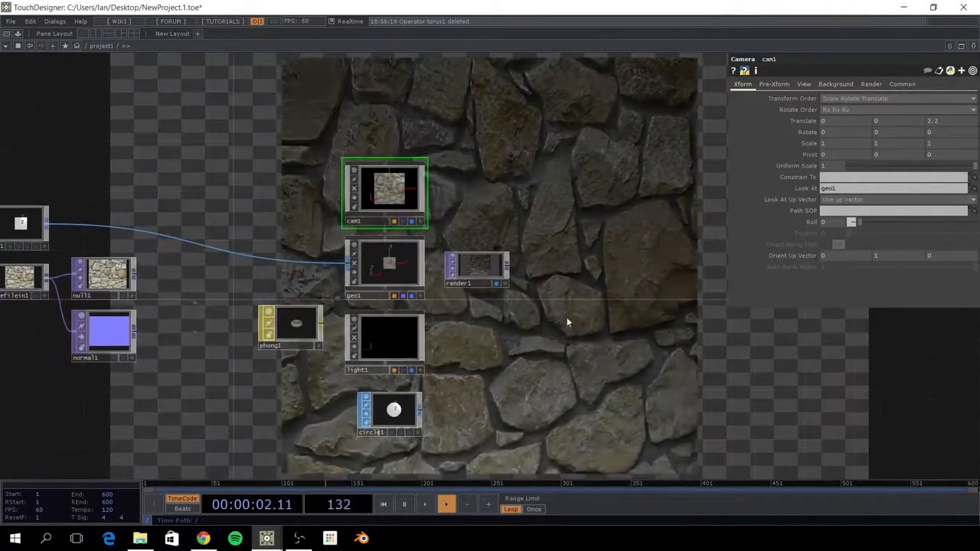
Tidy the network by placing circle1 beside light1, separating moviefilein1 from its outputs, and moving phong1 directly below normal1.
drag(555, 322, 570, 252)
drag(406, 338, 477, 264)
key(h)
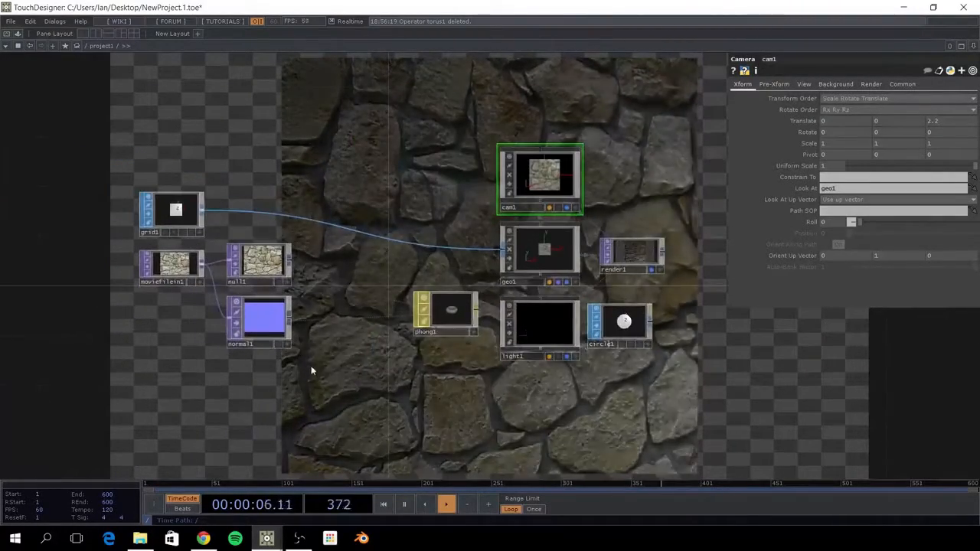
drag(310, 371, 472, 351)
drag(312, 247, 75, 249)
right_drag(439, 356, 409, 232)
drag(437, 245, 350, 245)
drag(593, 290, 318, 363)
drag(505, 354, 446, 328)
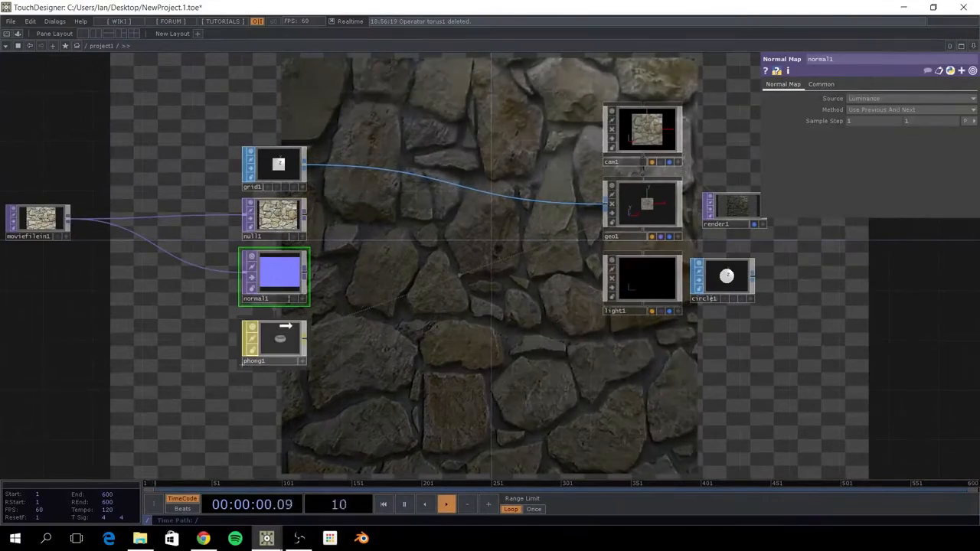
drag(285, 326, 284, 313)
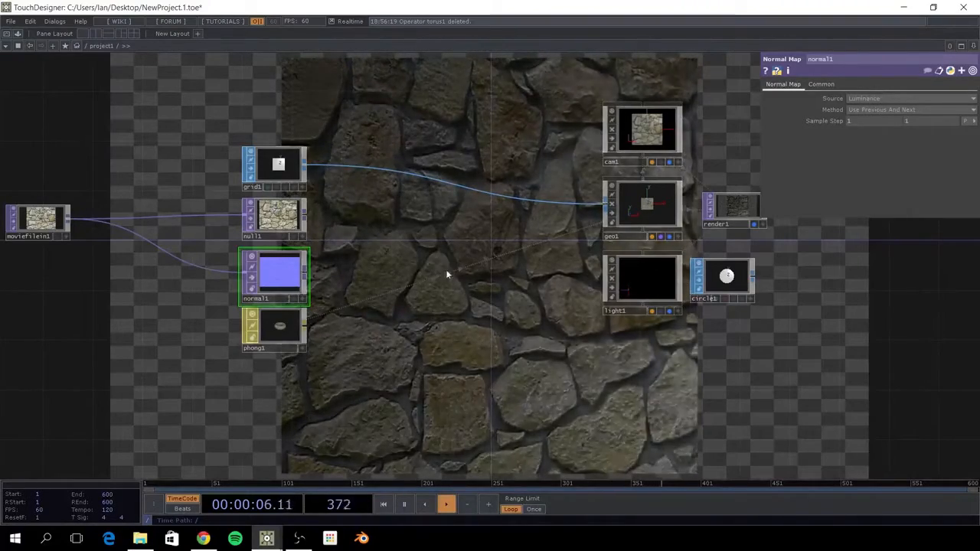
Add a Null TOP below phong1 and connect moviefilein1 to its input.
drag(447, 274, 498, 163)
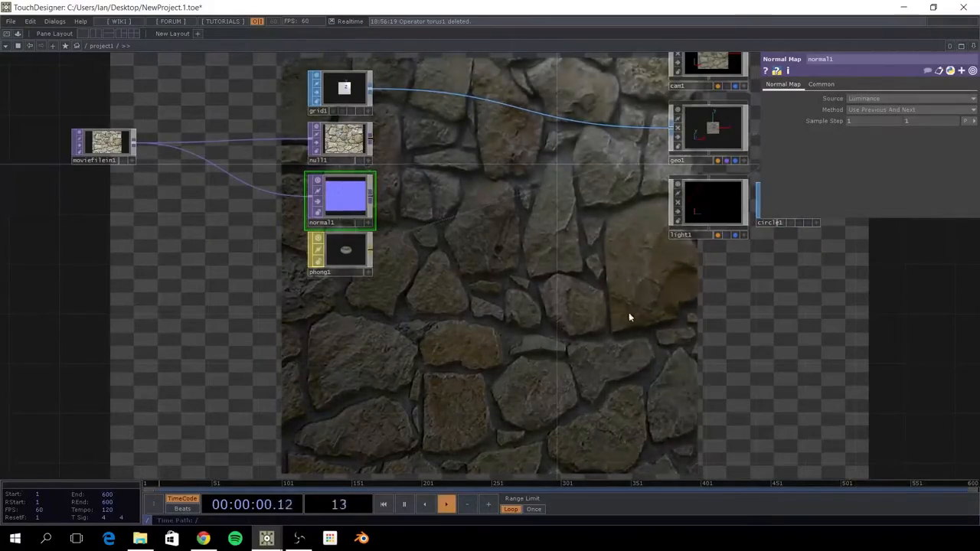
drag(627, 317, 503, 360)
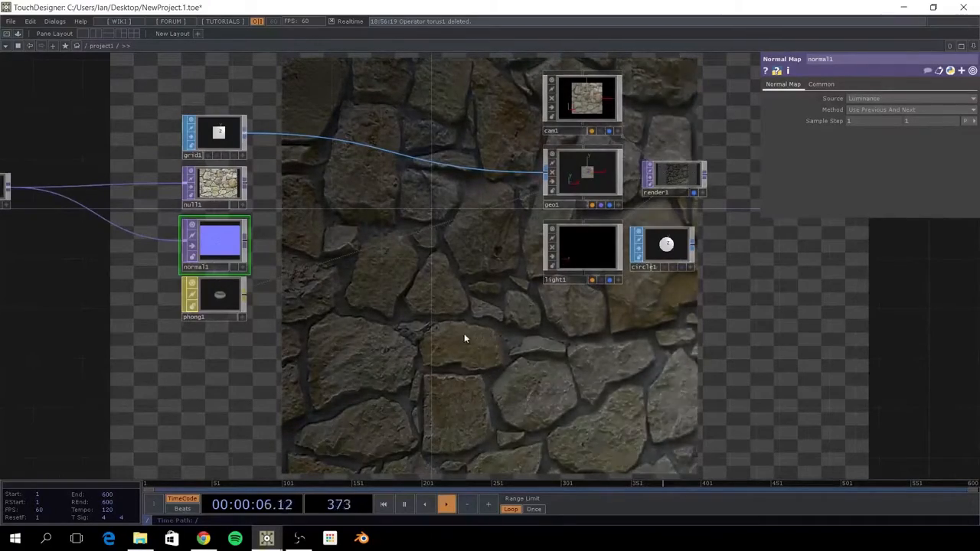
drag(383, 330, 511, 333)
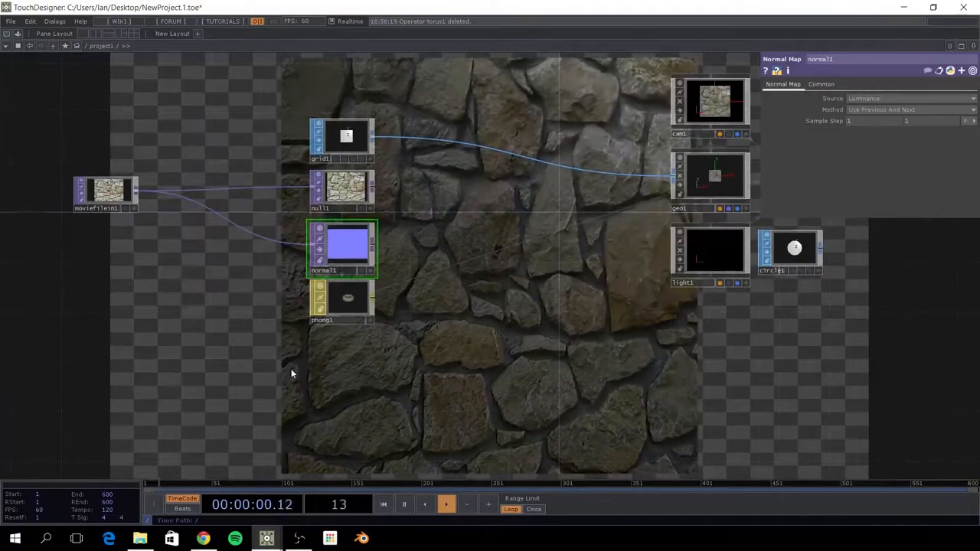
key(Tab)
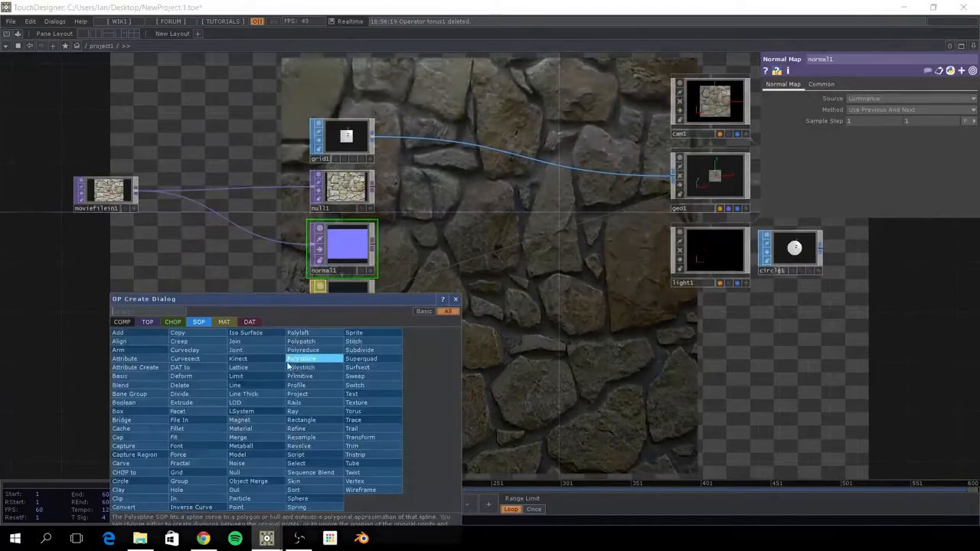
click(155, 324)
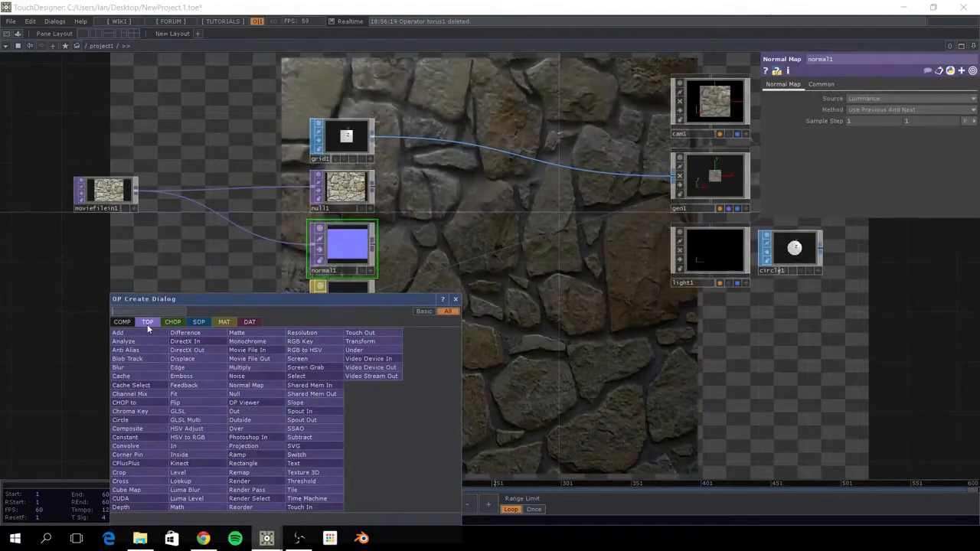
text(nul)
click(274, 395)
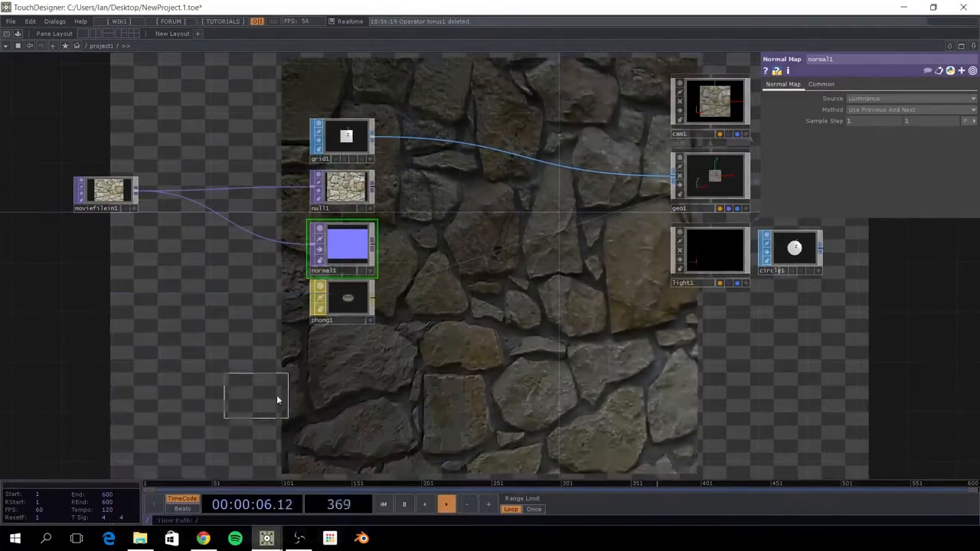
click(346, 360)
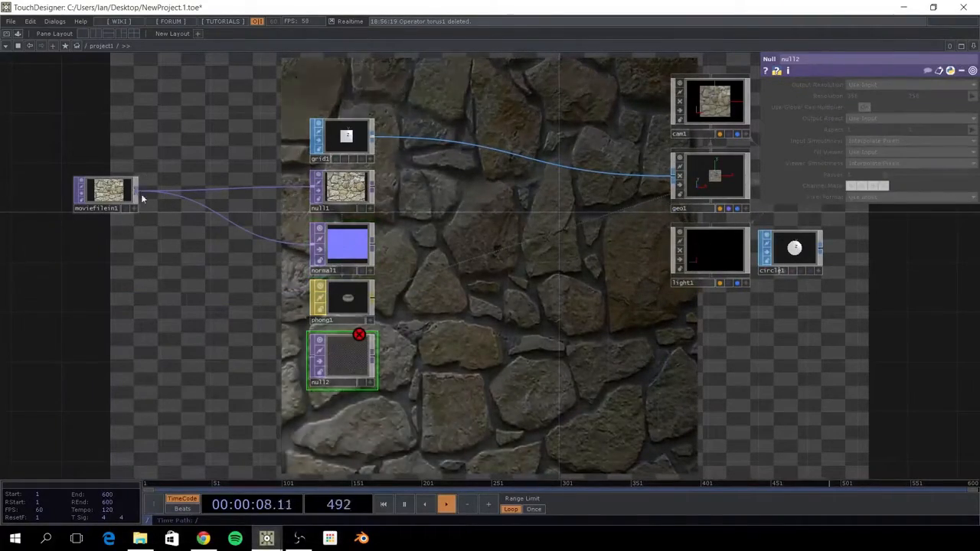
drag(141, 193, 310, 360)
drag(457, 374, 328, 354)
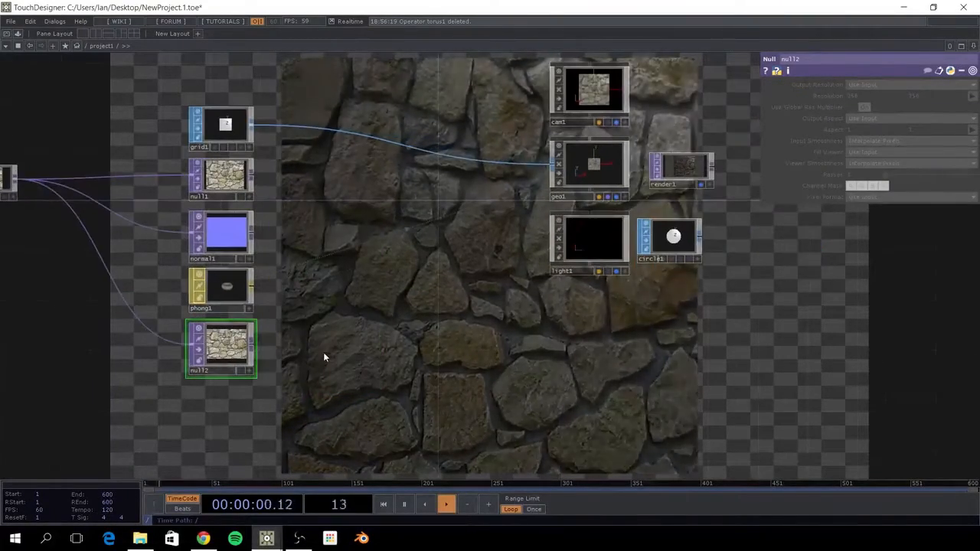
Add a Fit TOP connected after null2.
key(Tab)
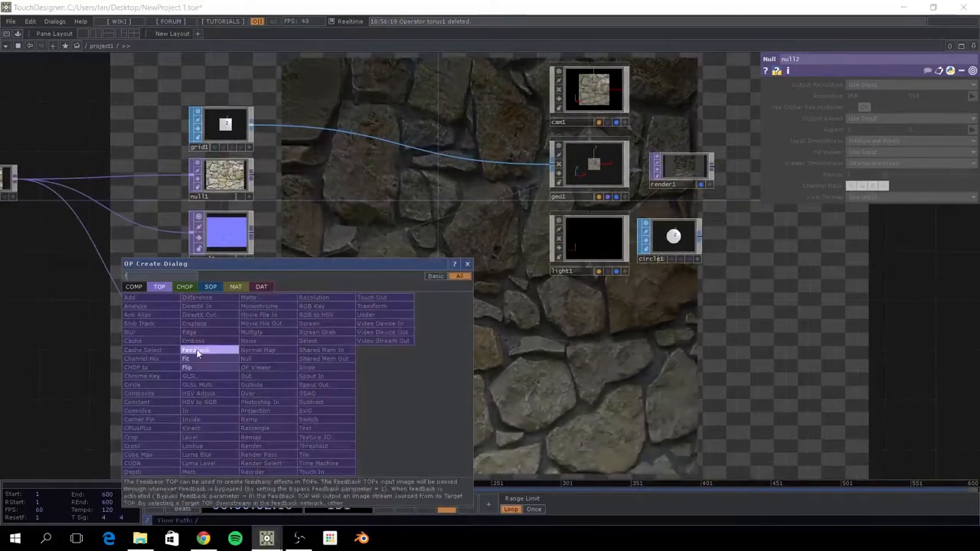
click(198, 363)
click(290, 353)
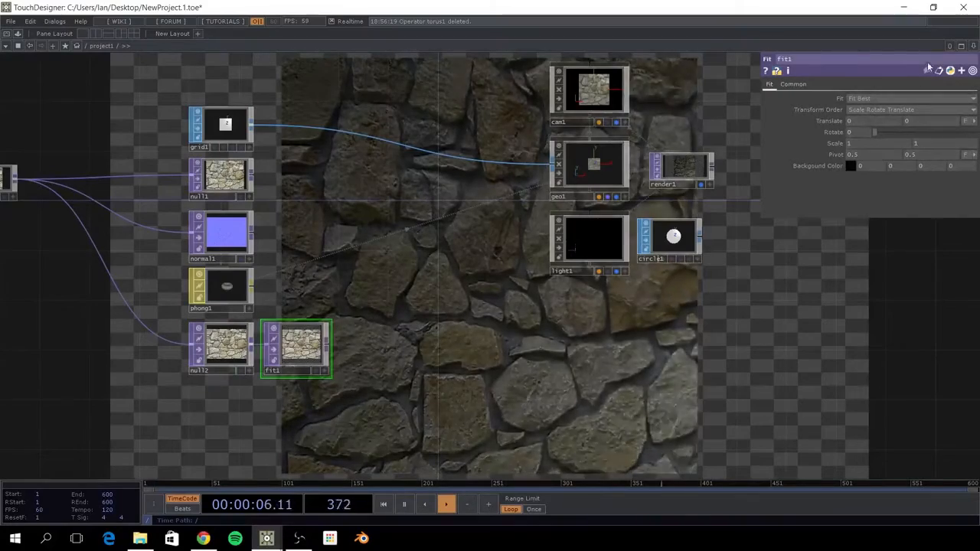
Set fit1's resolution to 20 by 20 to match grid1's rows and columns, and set its Fit mode to Fill.
click(796, 84)
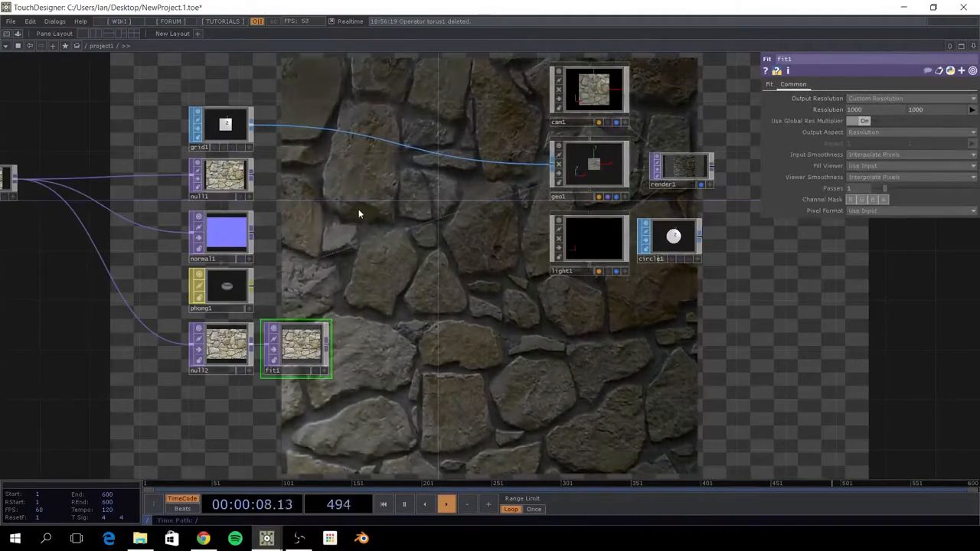
click(232, 130)
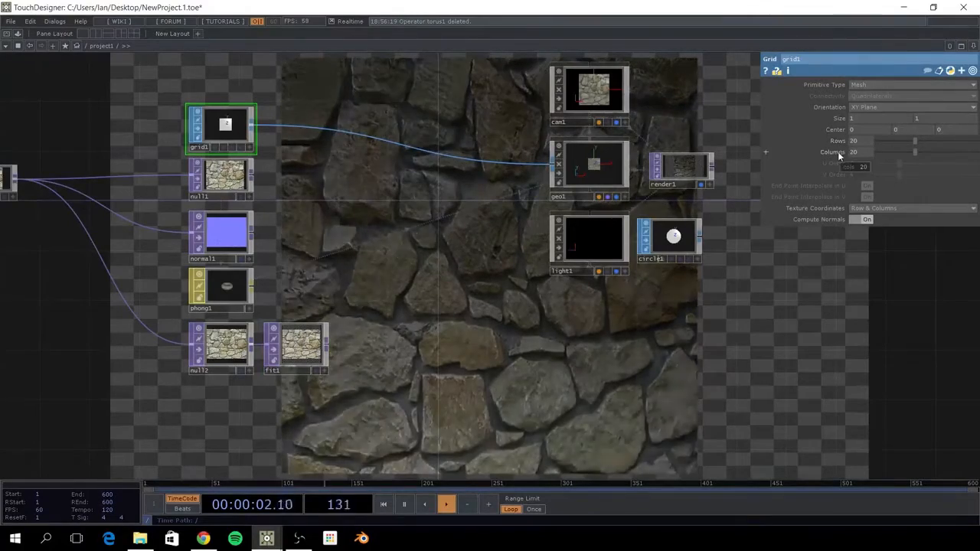
click(302, 343)
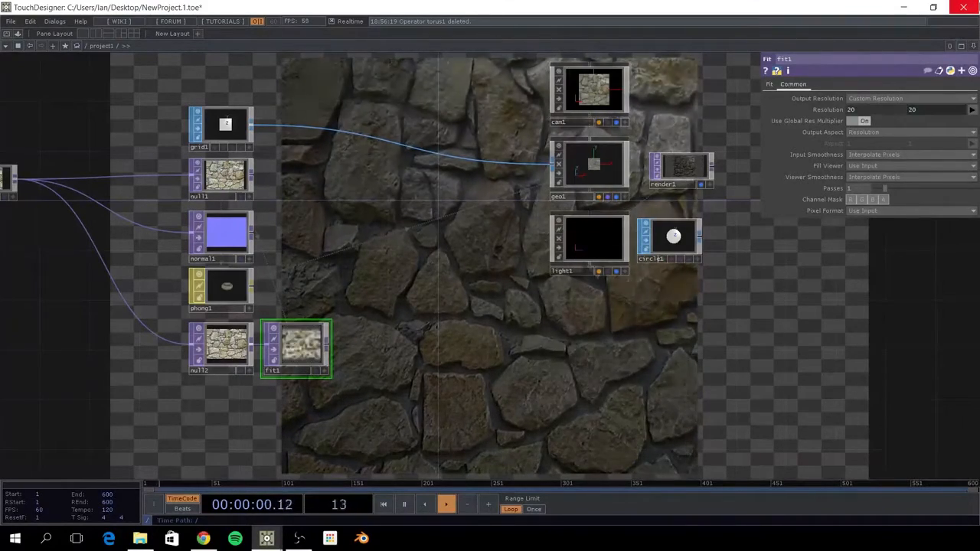
click(769, 85)
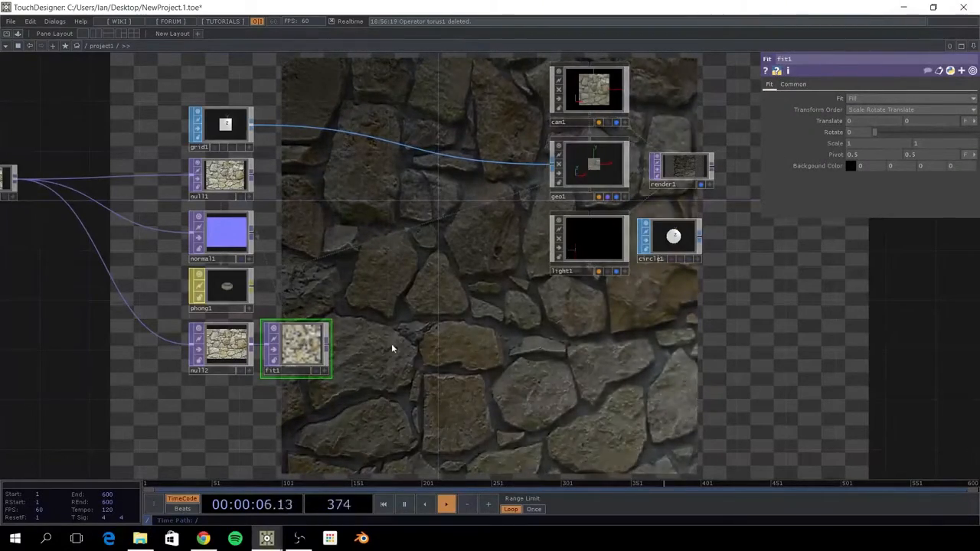
Add a Monochrome TOP connected after fit1.
mouse_move(391, 349)
mouse_down()
mouse_move(510, 339)
mouse_move(394, 345)
mouse_up()
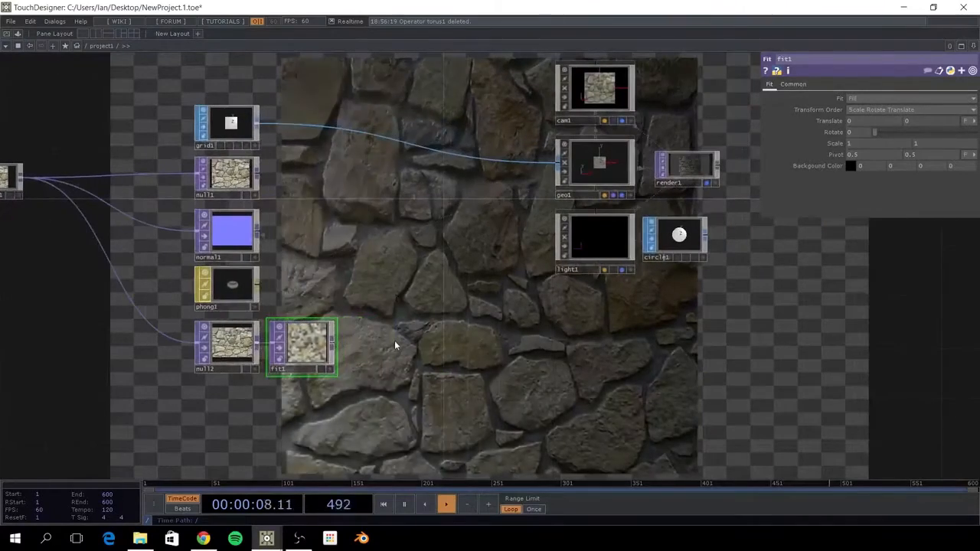
key(Tab)
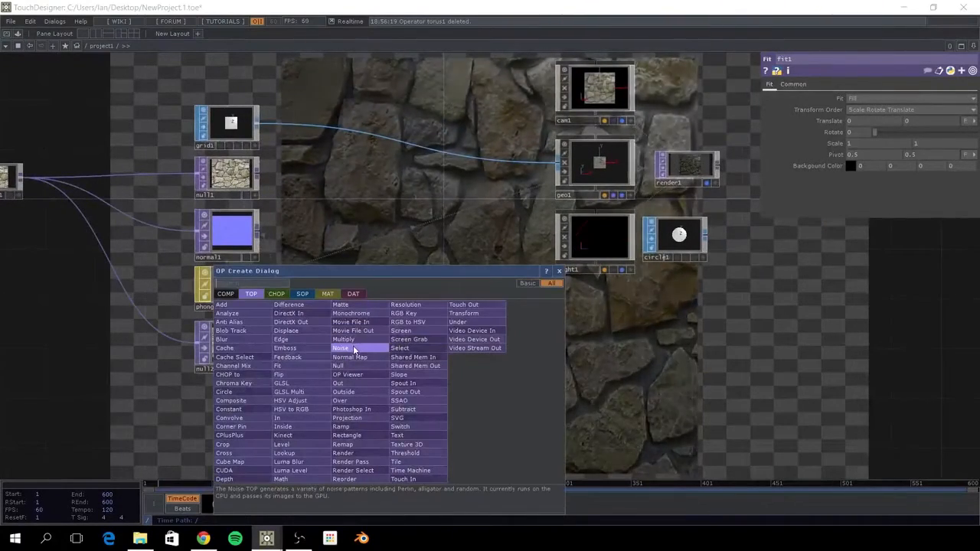
text(m)
click(358, 314)
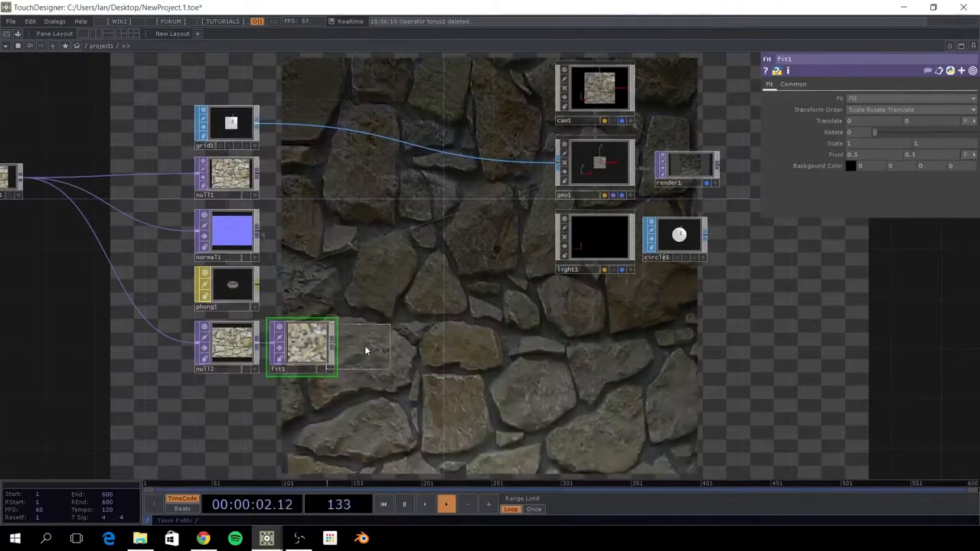
click(365, 350)
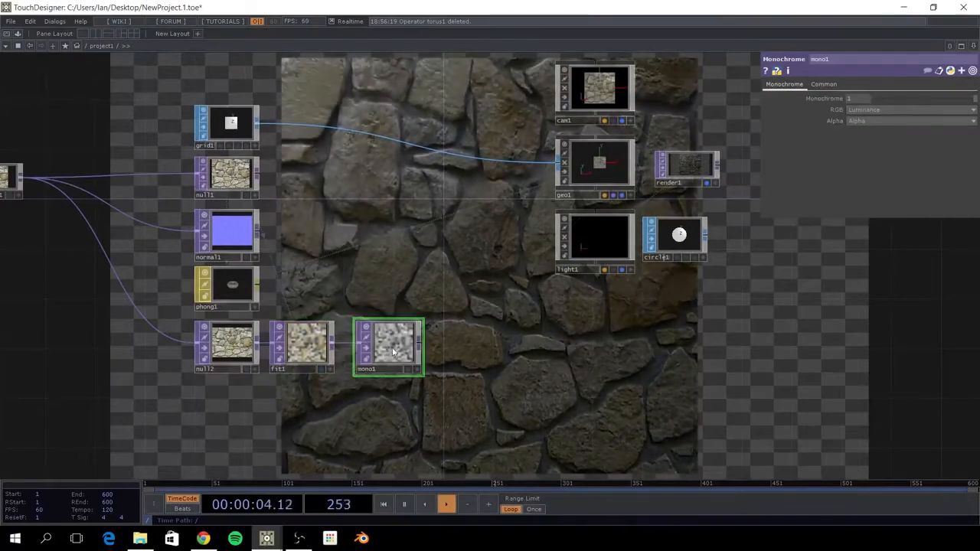
Add a Blur TOP after mono1 and connect mono1's output to it.
drag(445, 350, 355, 344)
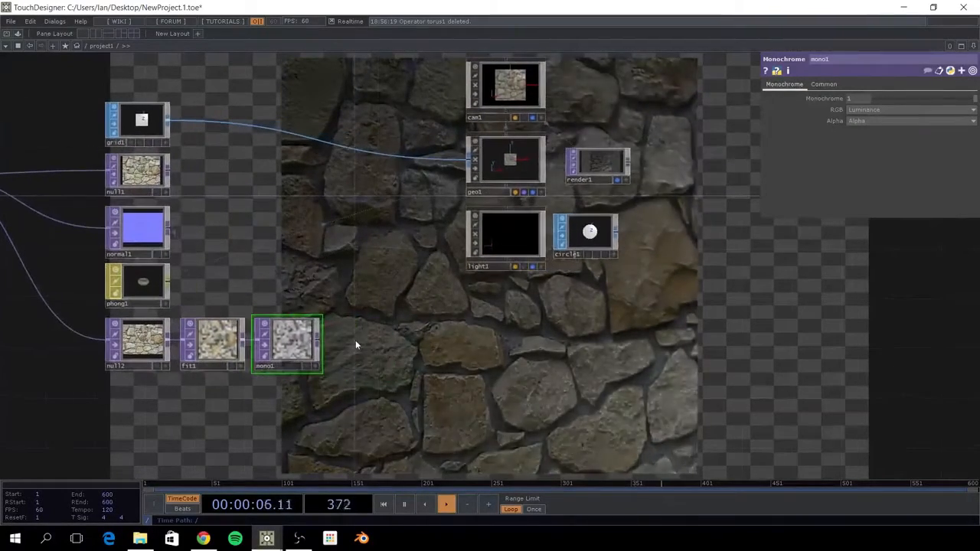
key(Tab)
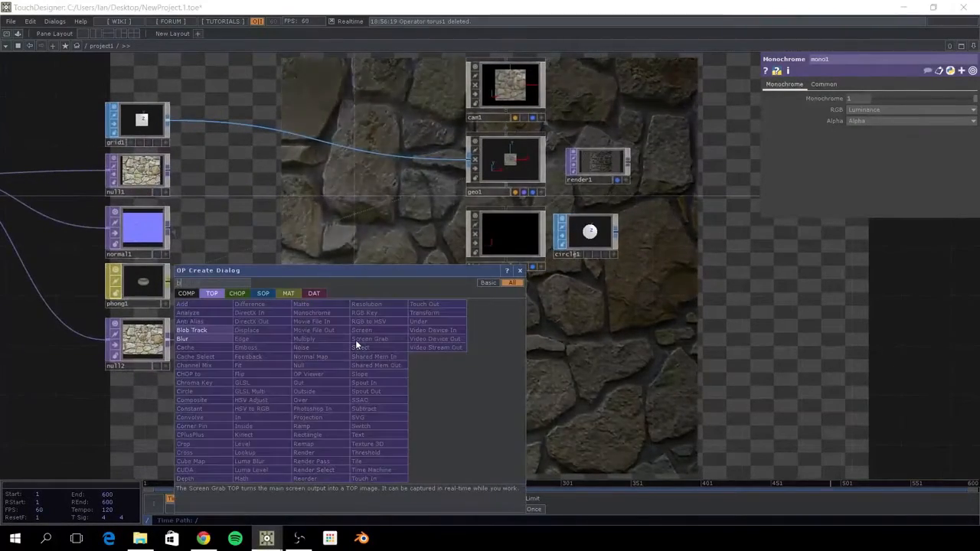
click(214, 339)
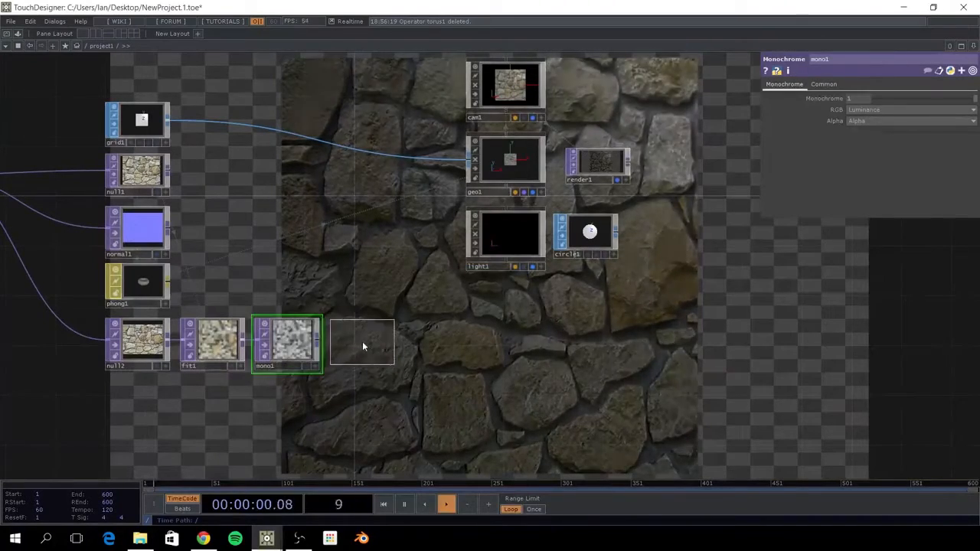
drag(318, 341, 341, 347)
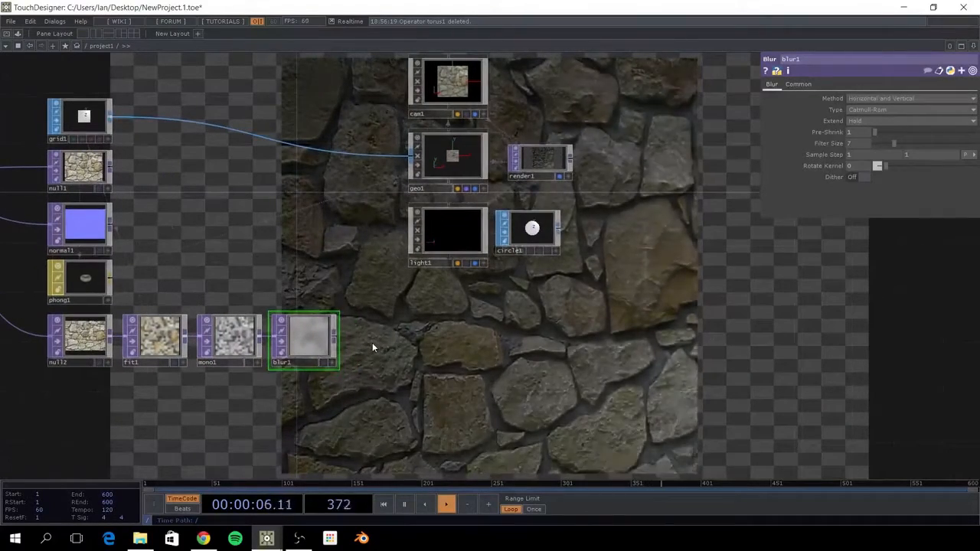
Add a Level TOP connected after blur1.
key(Tab)
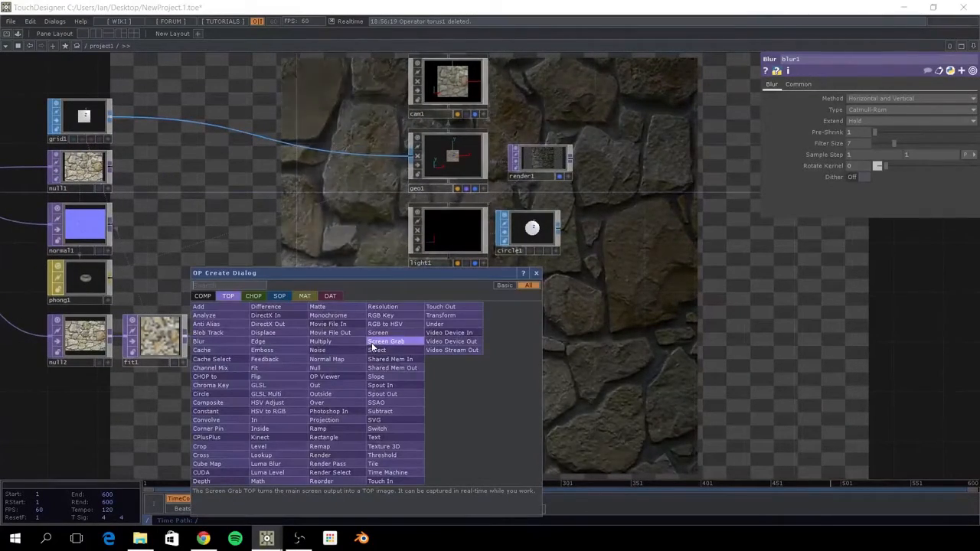
text(leve)
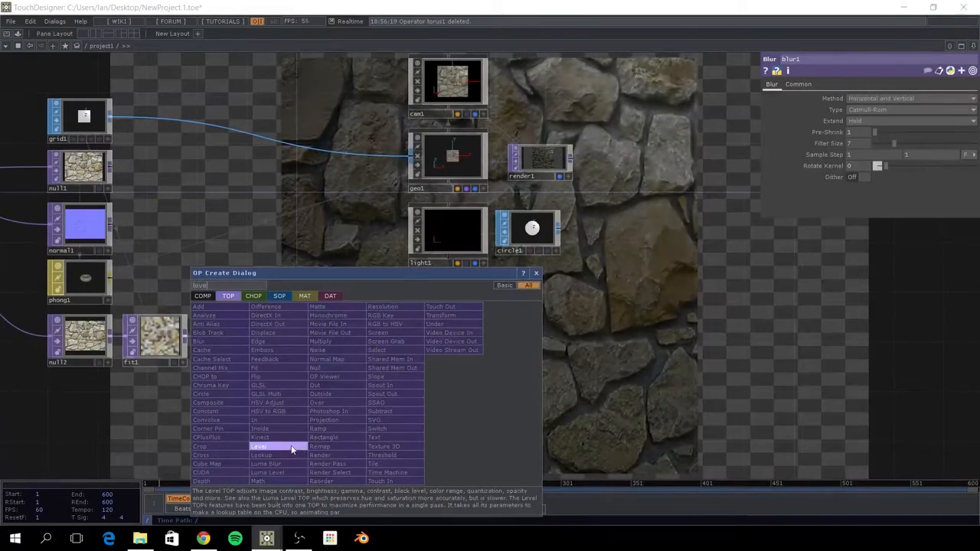
click(291, 450)
click(375, 337)
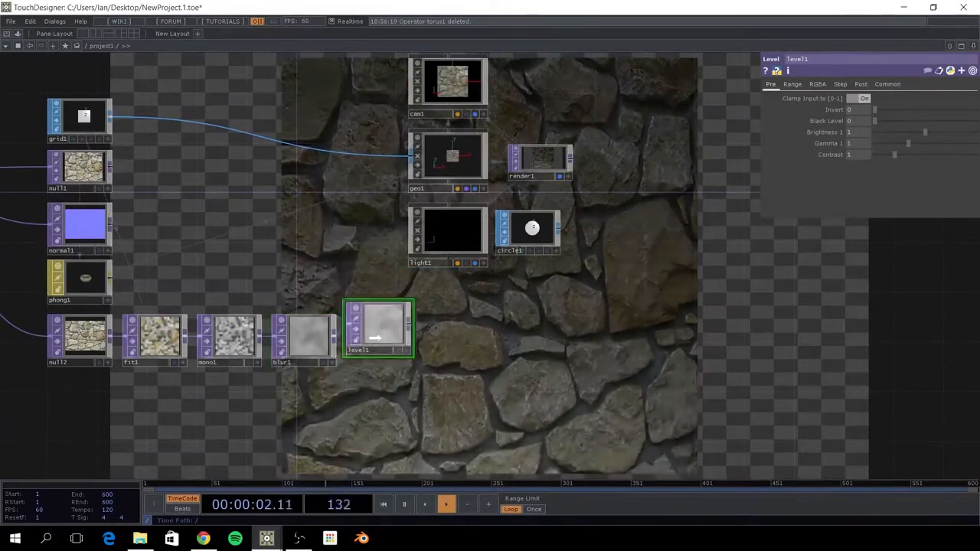
Add a Null TOP after level1 and connect level1's output to it.
key(Tab)
text(nul)
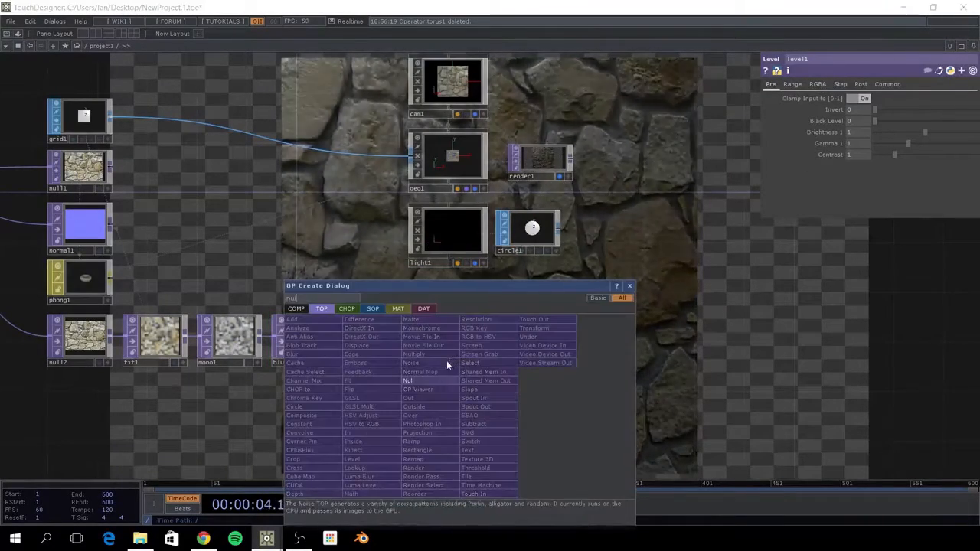
click(426, 379)
click(452, 336)
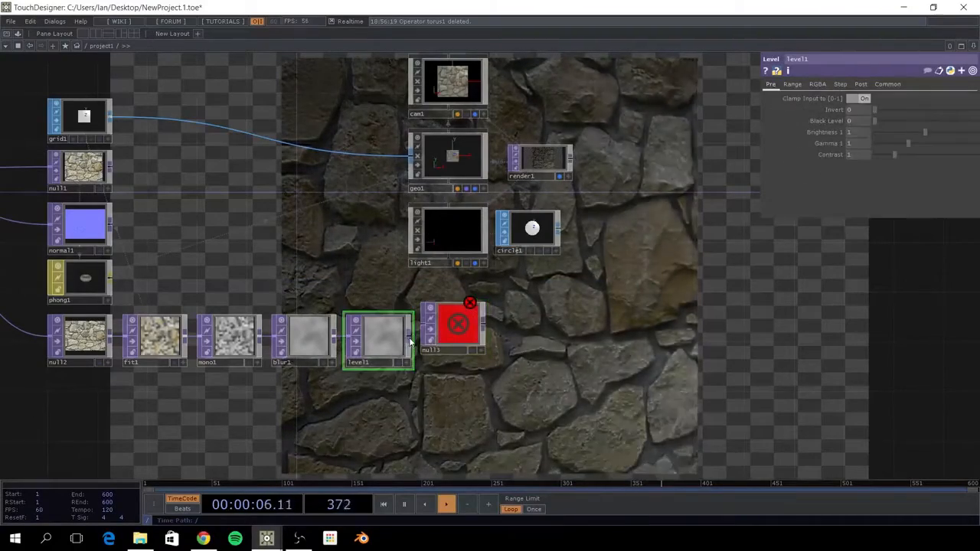
drag(411, 343, 425, 329)
drag(367, 411, 498, 405)
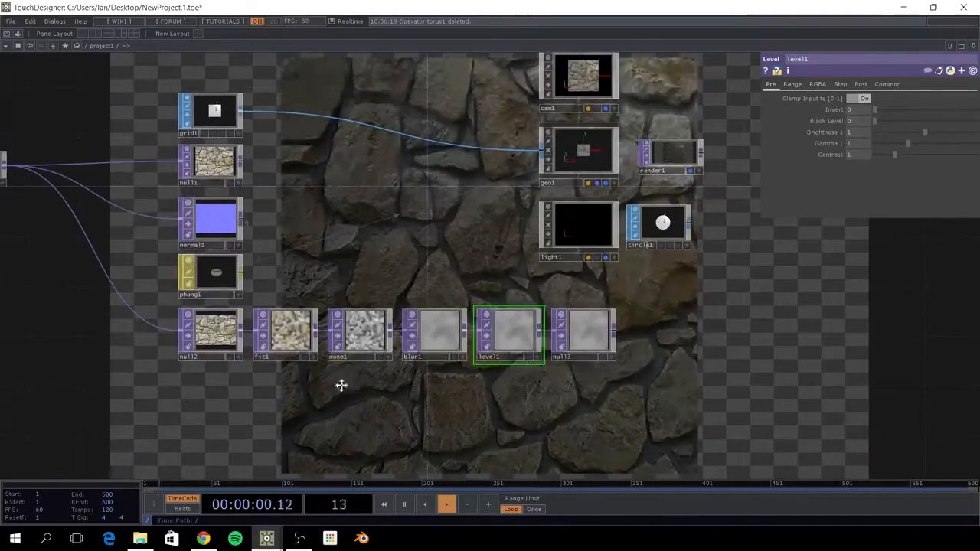
Move the moviefilein1 node, its texture branches and phong1 as one group away from grid1 in the network.
drag(339, 385, 318, 338)
scroll(286, 321, down, 3)
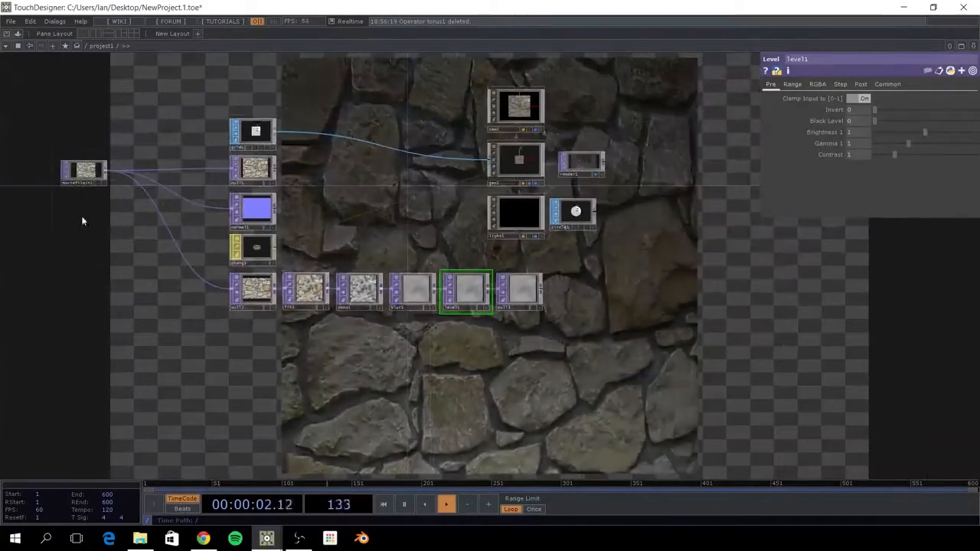
right_drag(35, 167, 549, 346)
drag(507, 292, 446, 346)
drag(632, 329, 649, 320)
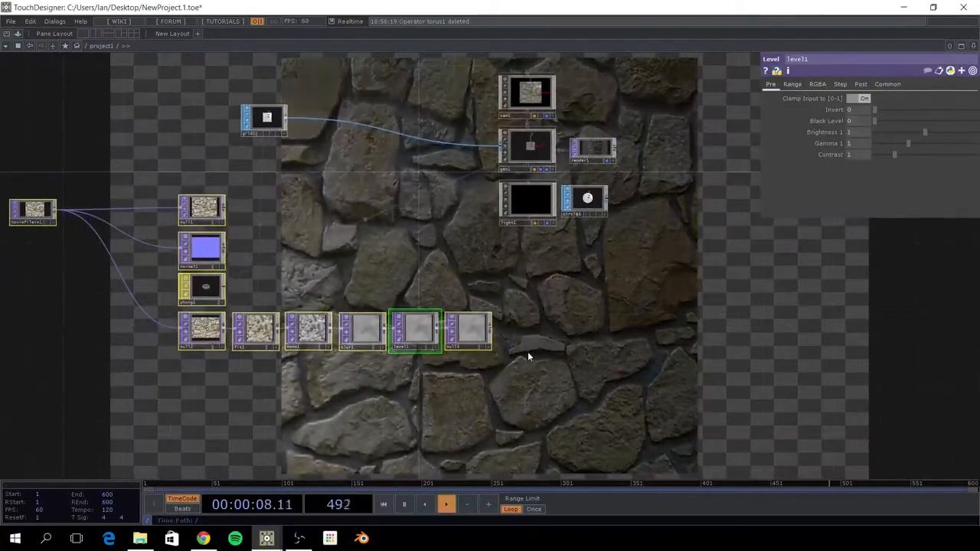
click(596, 360)
drag(672, 352, 759, 332)
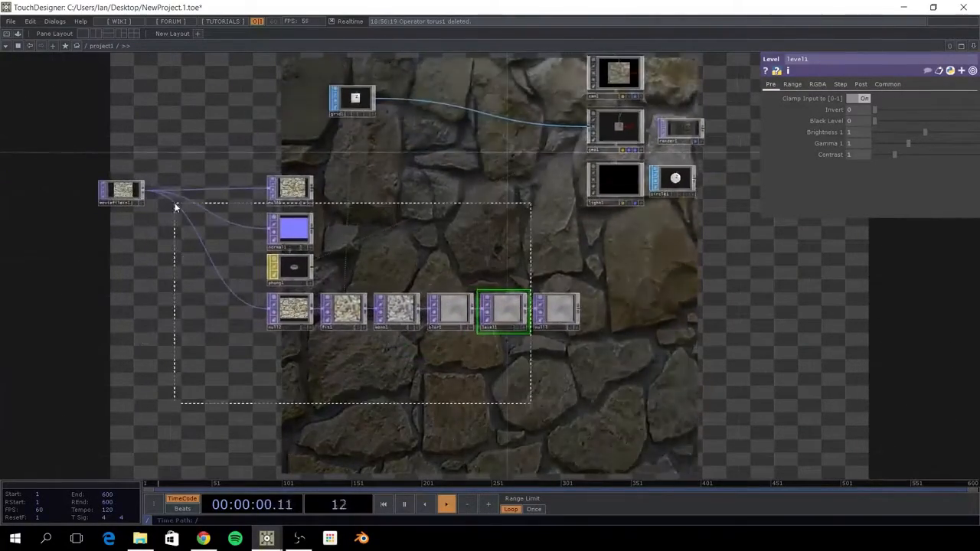
Move the texture branches closer to moviefilein1 and place null3 directly beside level1.
right_drag(120, 170, 103, 165)
drag(436, 219, 545, 257)
drag(385, 225, 252, 198)
key(Delete)
drag(108, 203, 198, 202)
drag(377, 215, 245, 199)
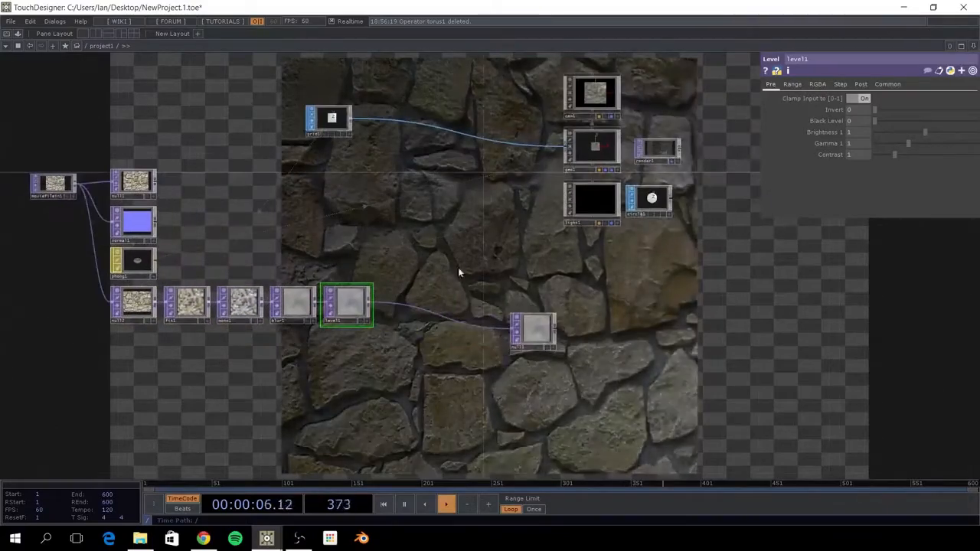
drag(536, 333, 412, 308)
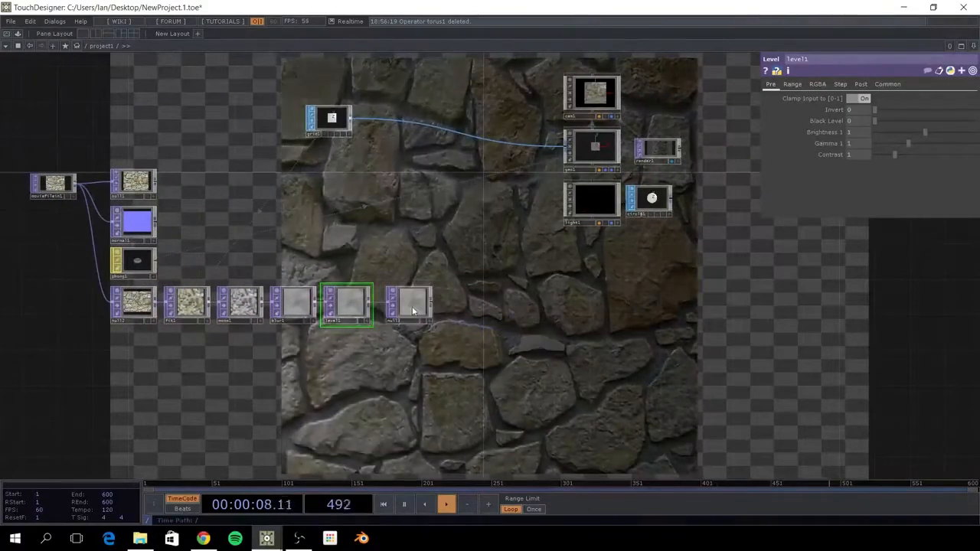
Add a TOP to CHOP below null3 with null3 as its source TOP.
drag(395, 358, 372, 352)
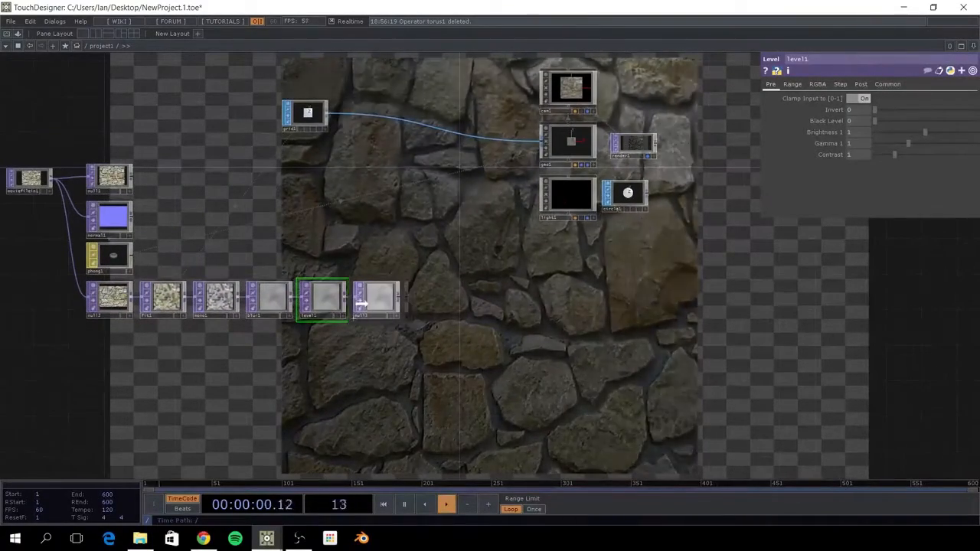
key(Tab)
click(259, 305)
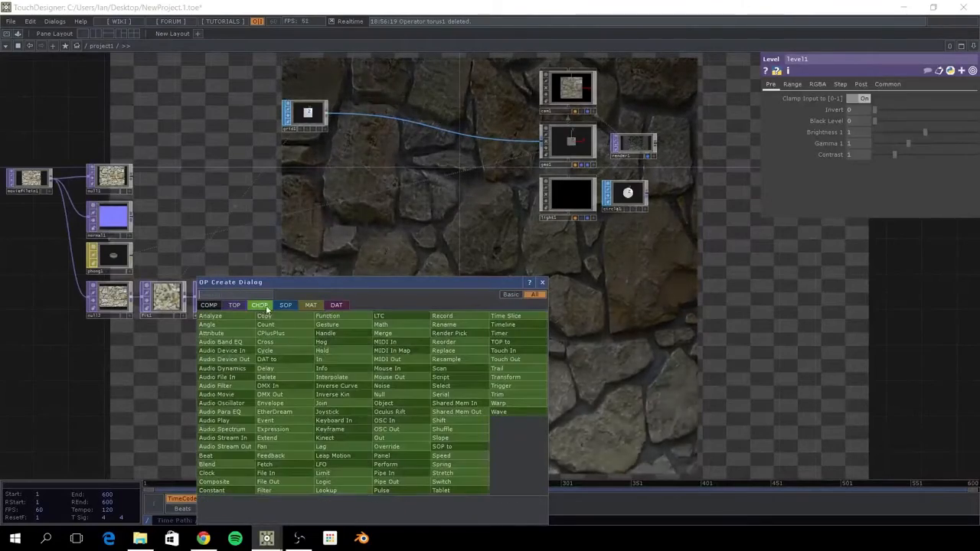
text(top)
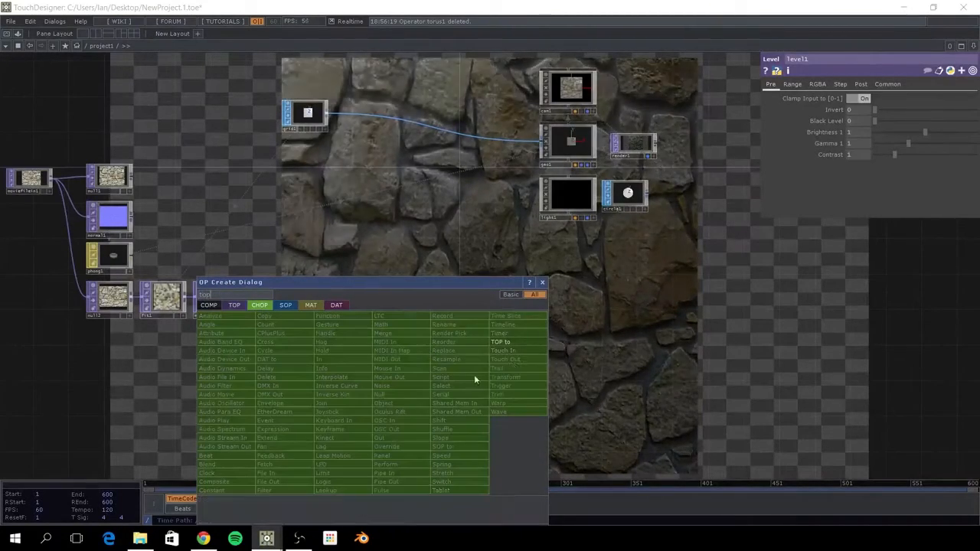
key(Return)
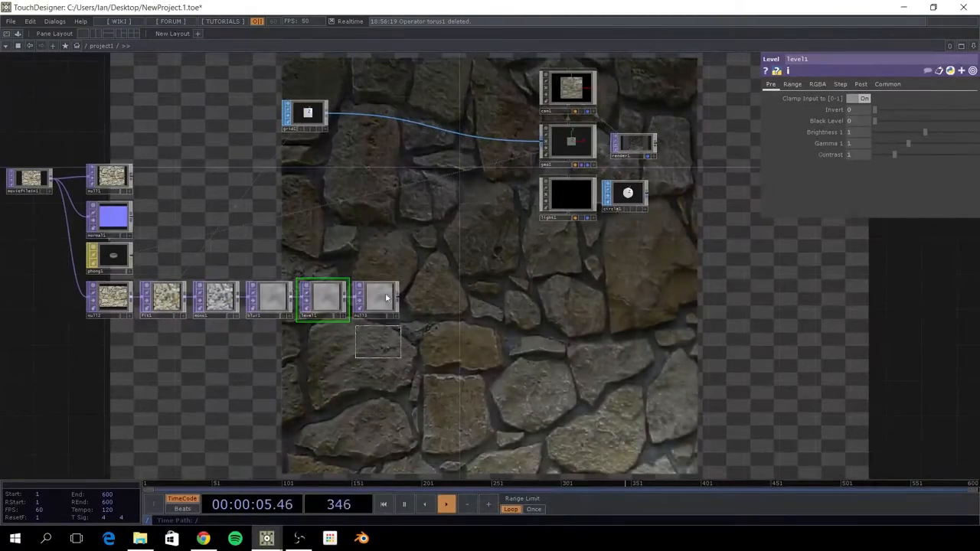
click(378, 342)
Set the crop of topto1 to Full Image.
scroll(503, 344, up, 5)
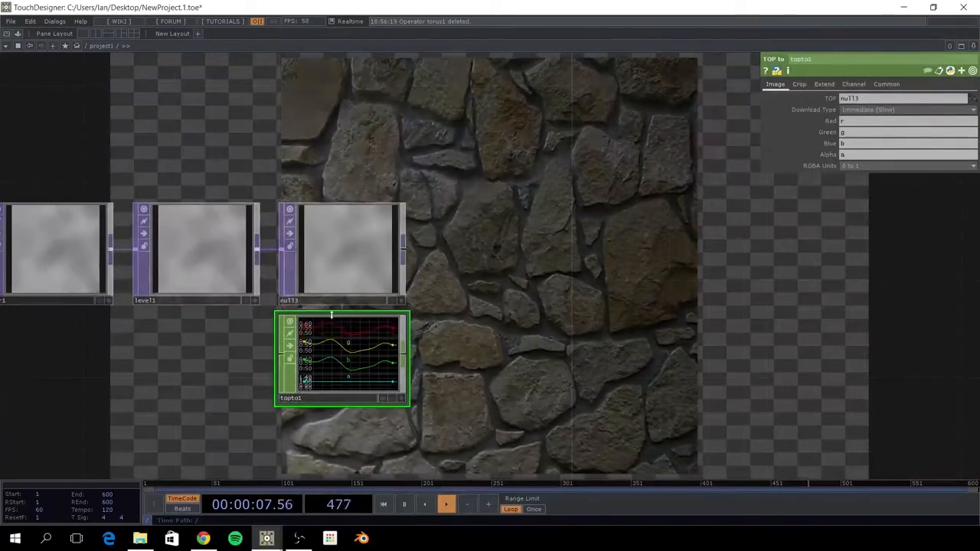
scroll(324, 379, up, 2)
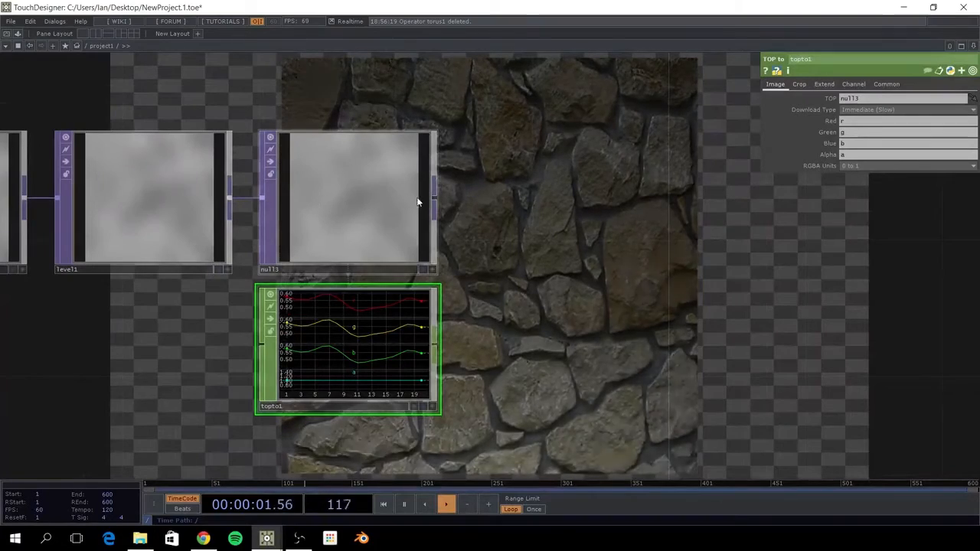
click(800, 85)
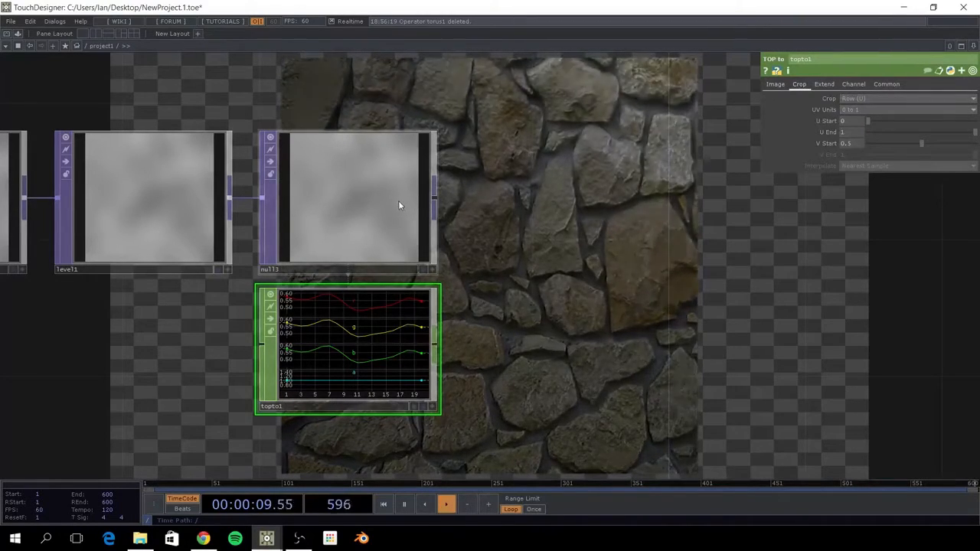
click(877, 100)
click(865, 143)
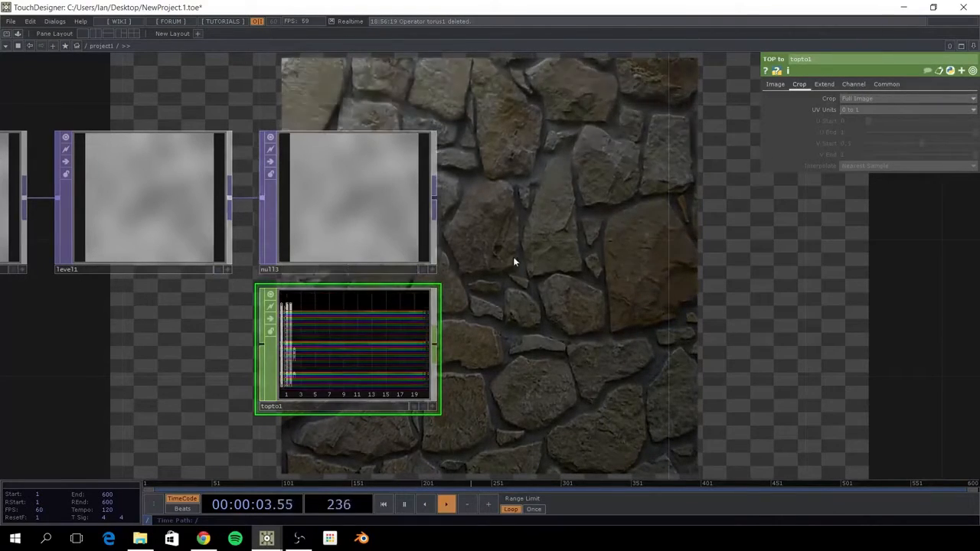
Inspect the channels of topto1 up close and turn off its node viewer.
drag(497, 253, 496, 175)
scroll(323, 284, up, 6)
scroll(328, 287, up, 1)
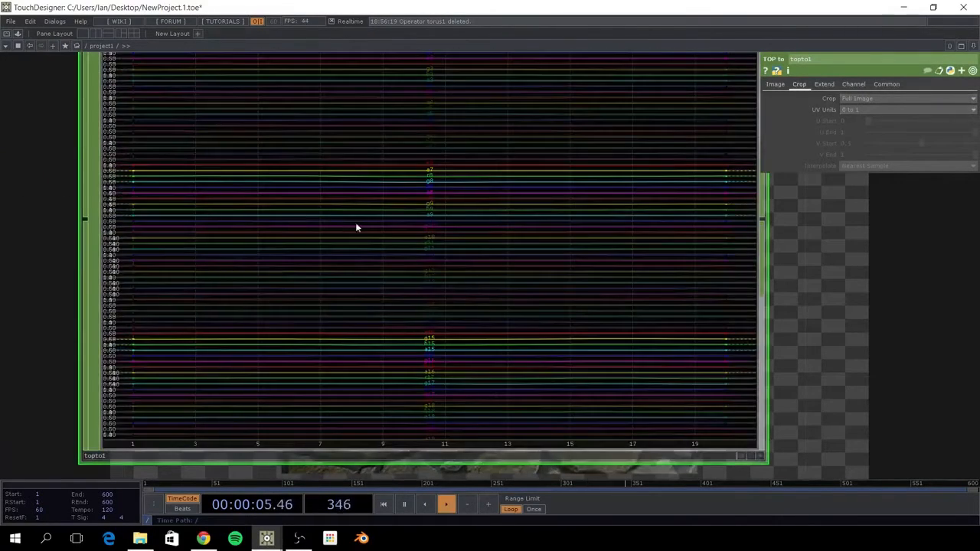
scroll(355, 224, down, 5)
drag(698, 211, 687, 257)
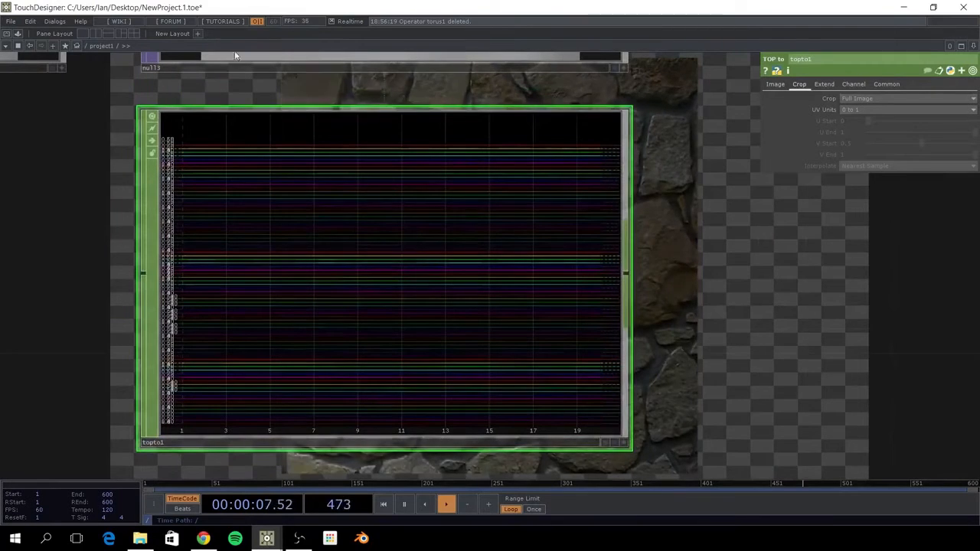
click(155, 117)
Add a Shuffle CHOP beside topto1 and connect topto1's output to it.
drag(638, 280, 302, 266)
scroll(496, 219, down, 5)
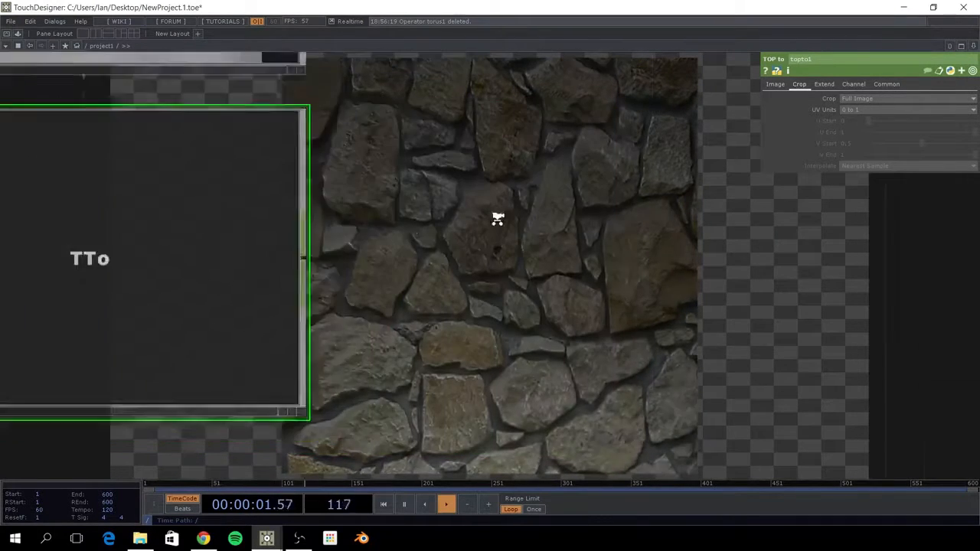
drag(470, 217, 361, 290)
drag(449, 268, 413, 263)
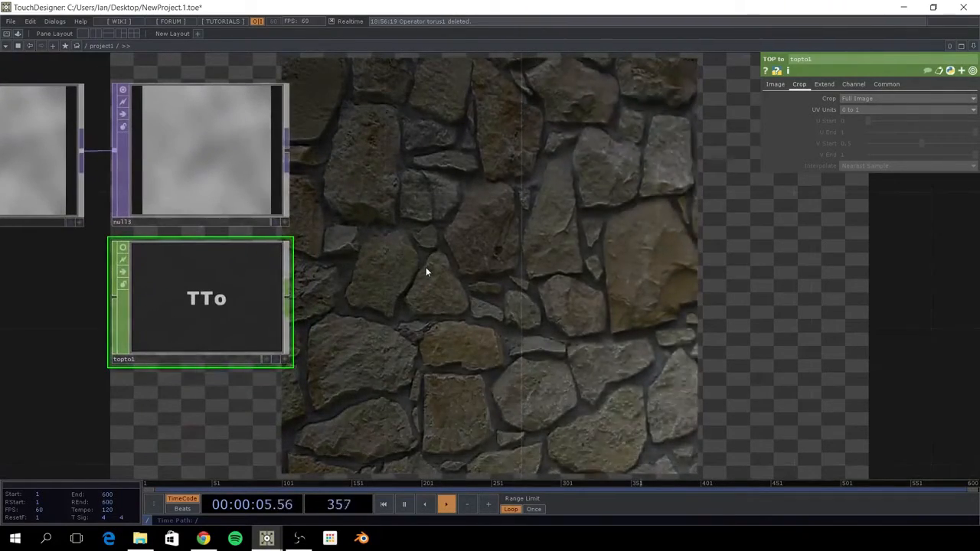
drag(428, 267, 422, 283)
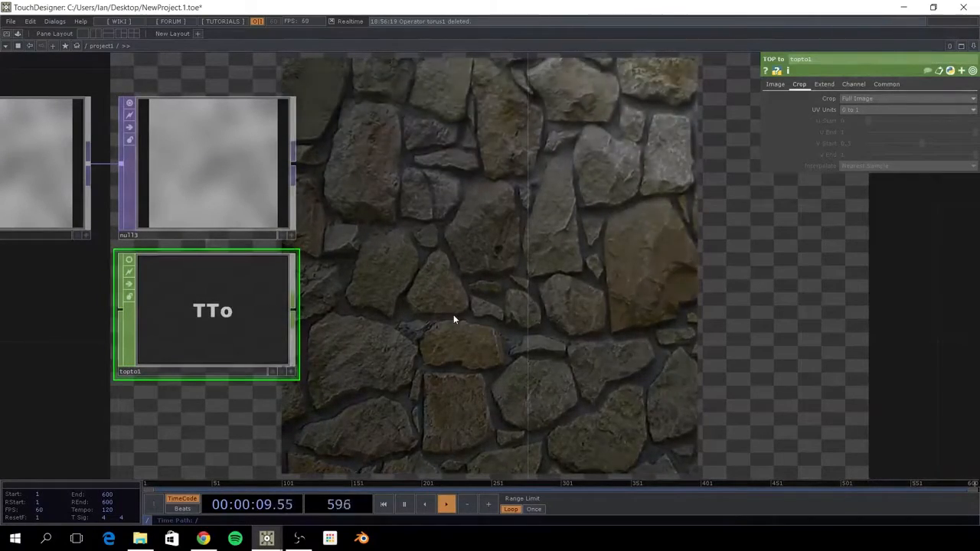
key(Tab)
text(s)
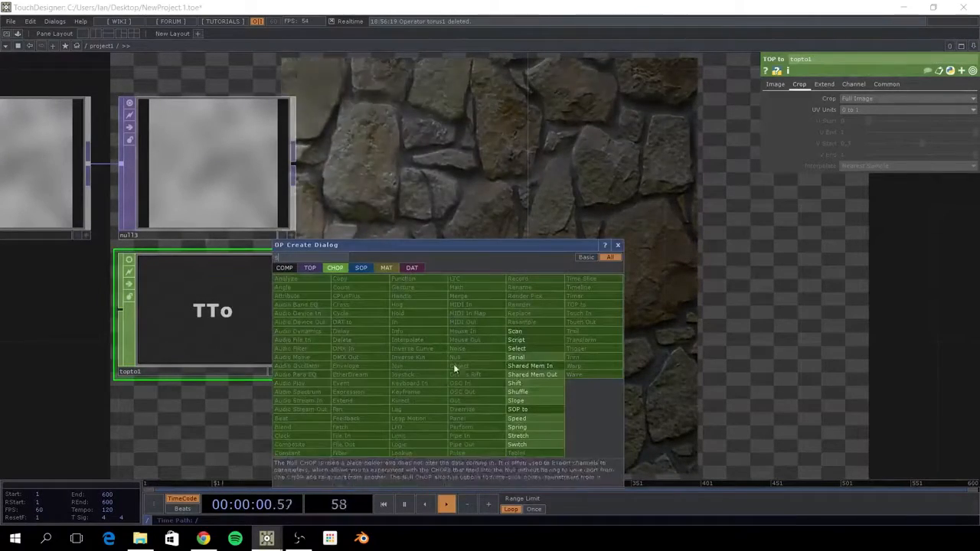
click(534, 392)
click(393, 315)
drag(295, 308, 323, 310)
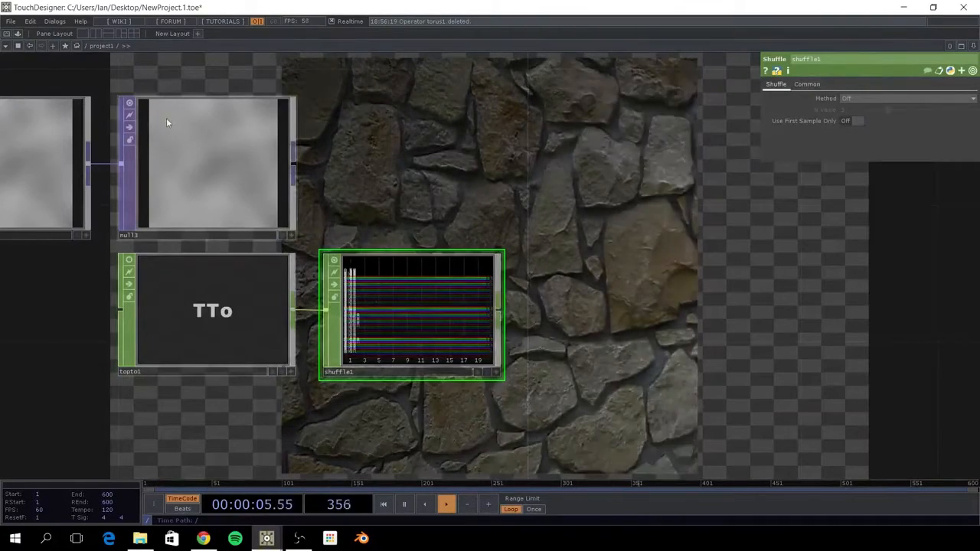
click(132, 275)
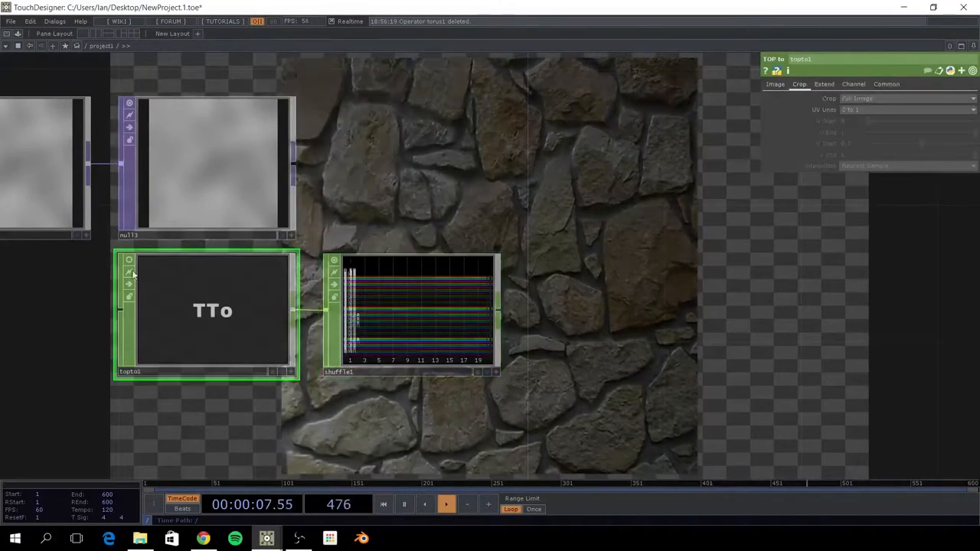
click(129, 260)
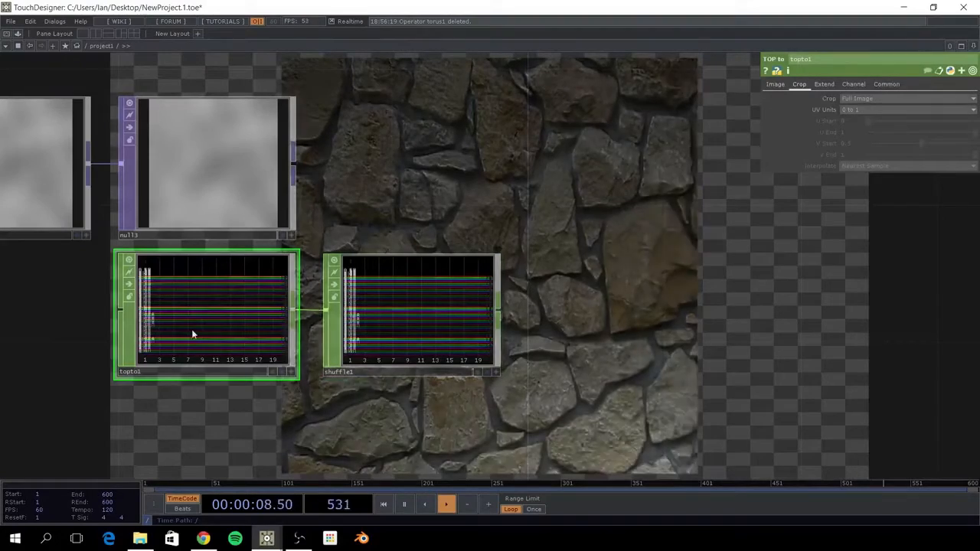
click(129, 261)
Set shuffle1's method to Sequence Channels by Name.
click(413, 314)
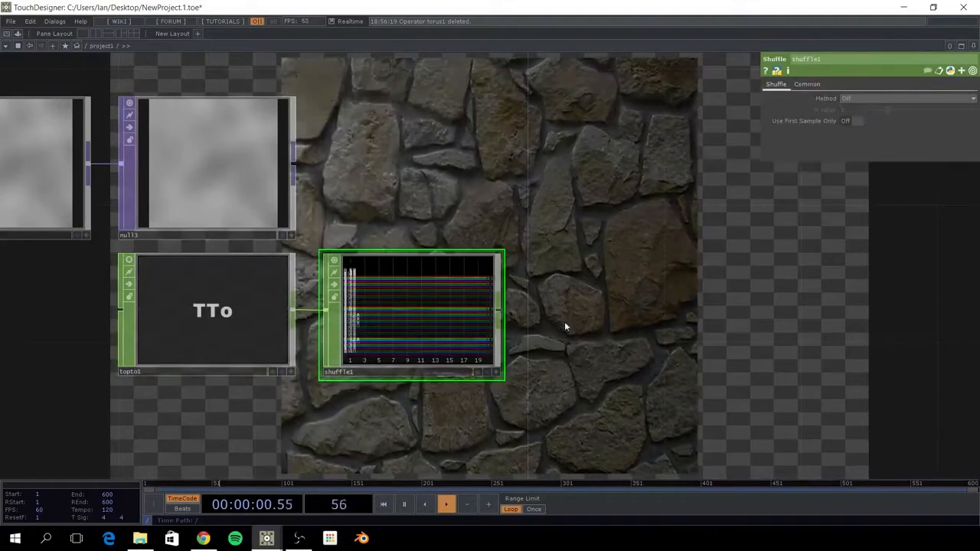
click(866, 96)
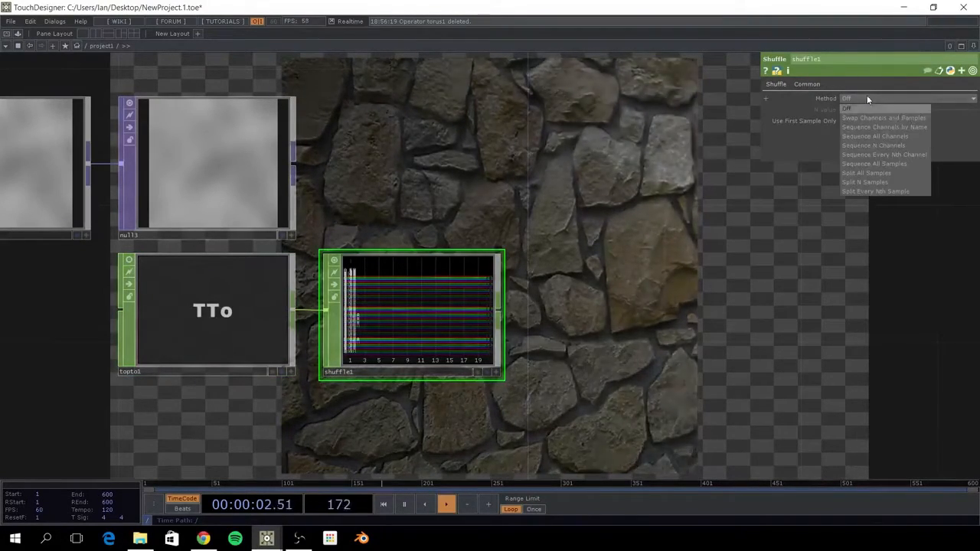
click(913, 127)
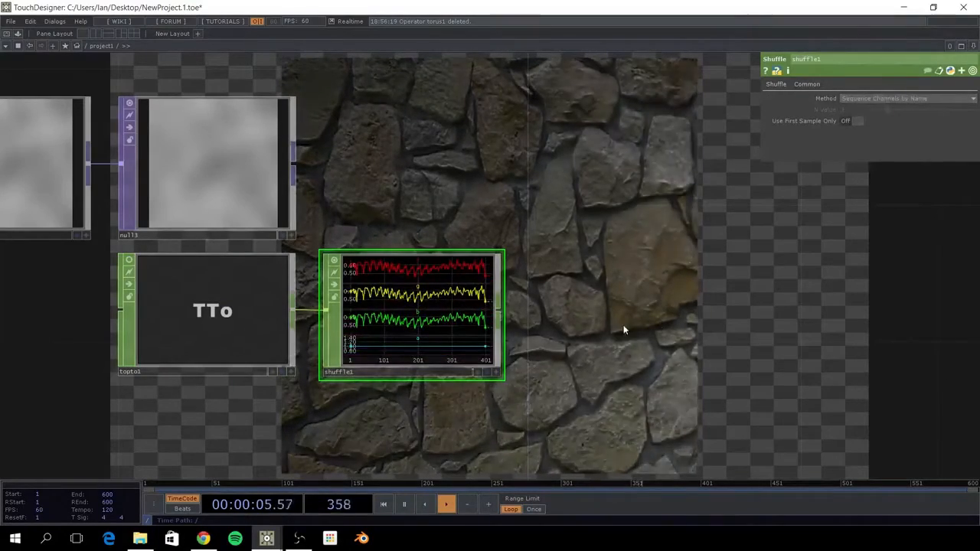
Examine shuffle1's channel graphs up close and compare them with the grayscale image chain around mono1, blur1 and level1.
scroll(474, 350, up, 3)
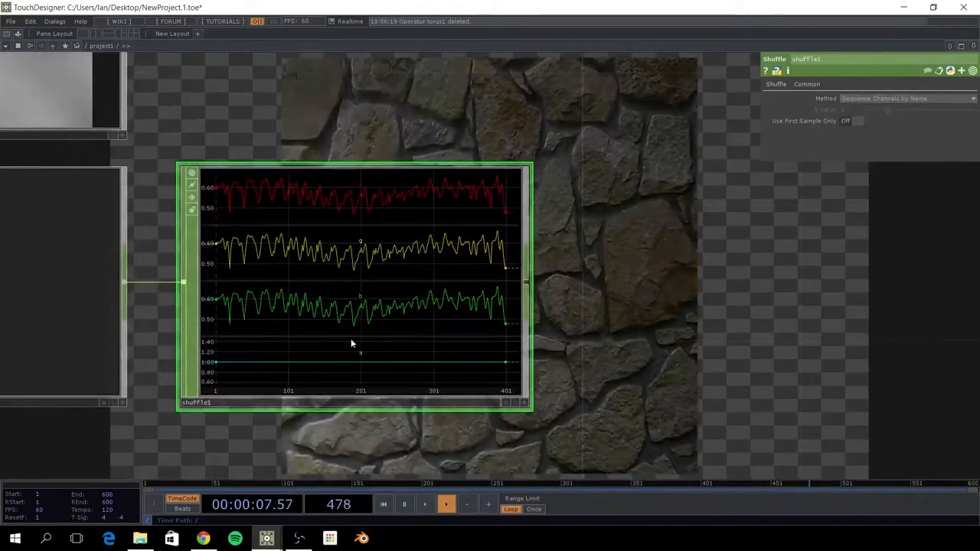
drag(713, 256, 761, 315)
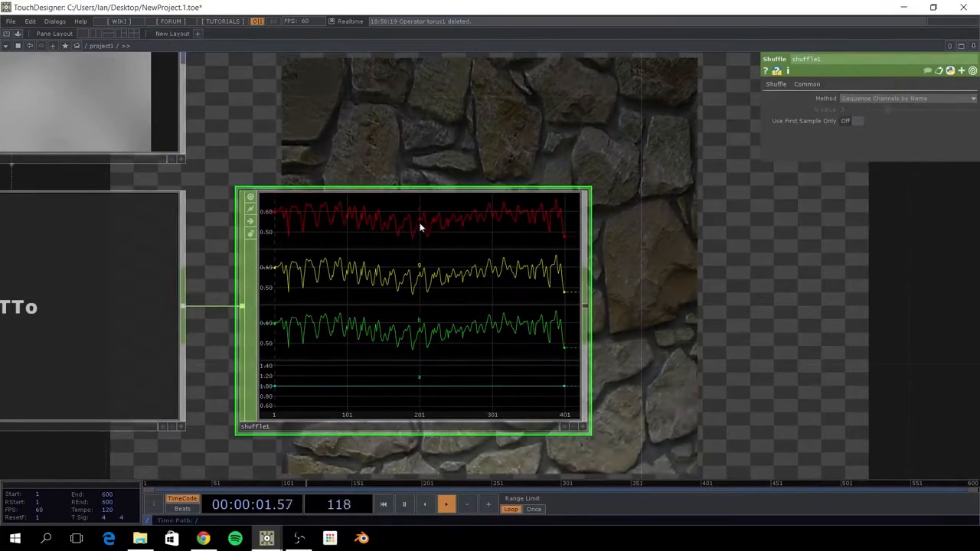
drag(344, 156, 730, 308)
scroll(608, 290, down, 3)
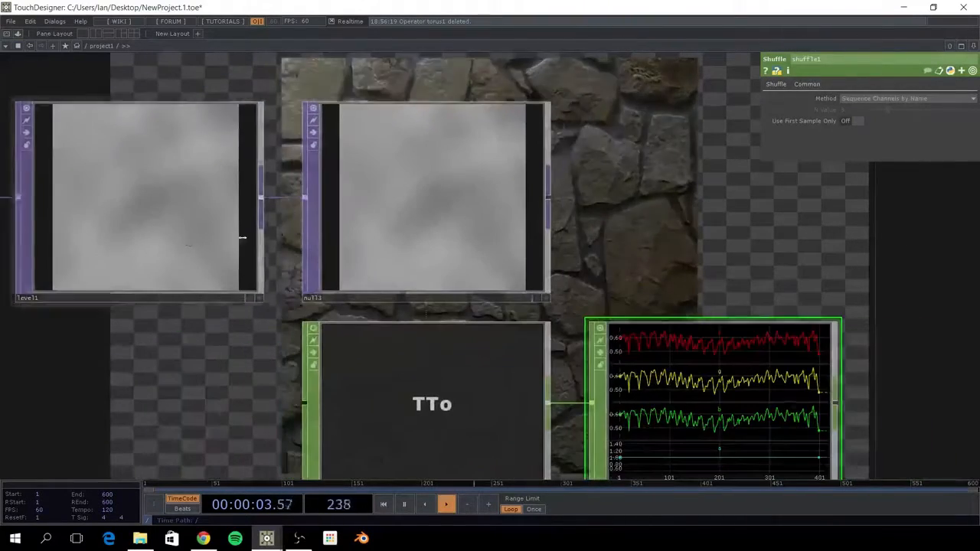
click(185, 236)
drag(287, 391, 701, 424)
click(231, 264)
drag(424, 416, 258, 399)
scroll(352, 378, down, 5)
click(142, 327)
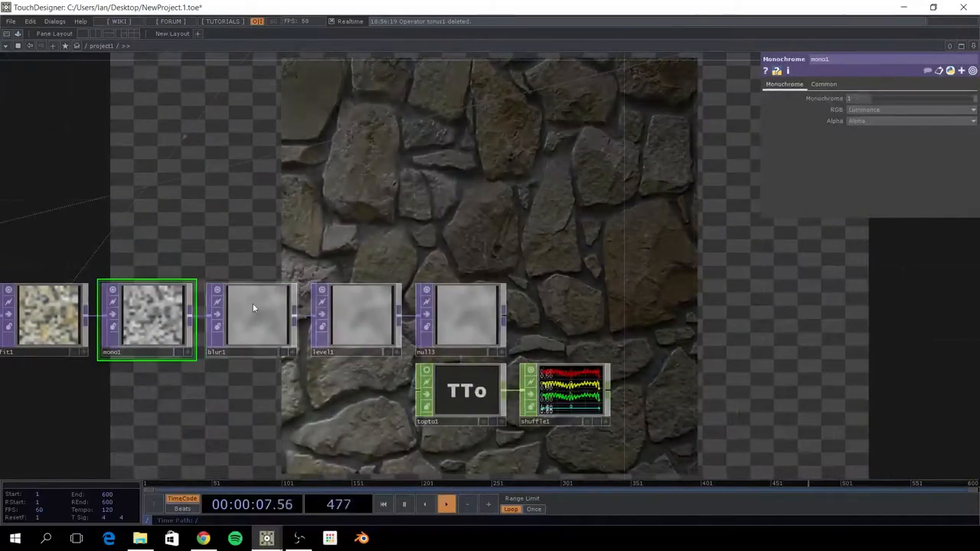
drag(569, 401, 408, 357)
scroll(408, 357, up, 5)
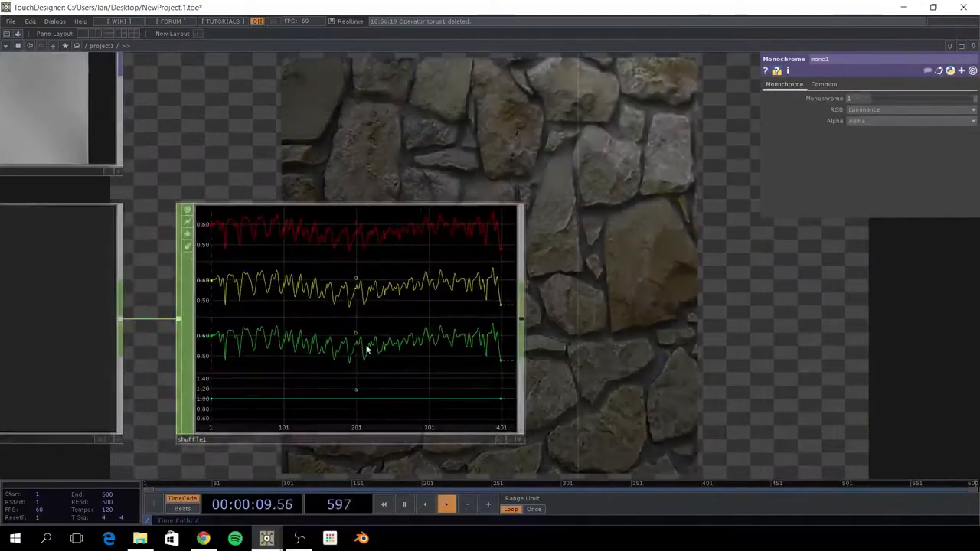
Add a Select CHOP beside shuffle1 and connect shuffle1's output to it.
scroll(647, 268, down, 3)
drag(676, 268, 427, 267)
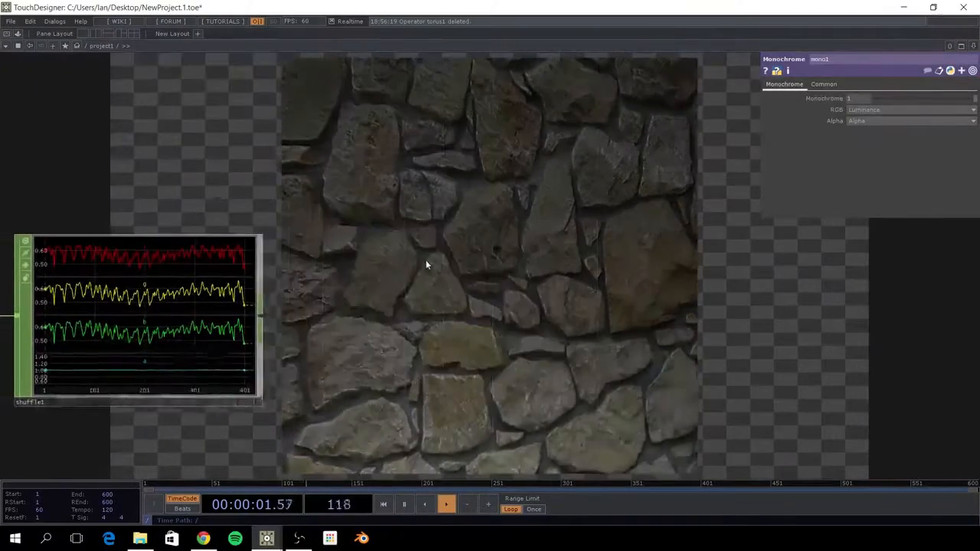
key(Tab)
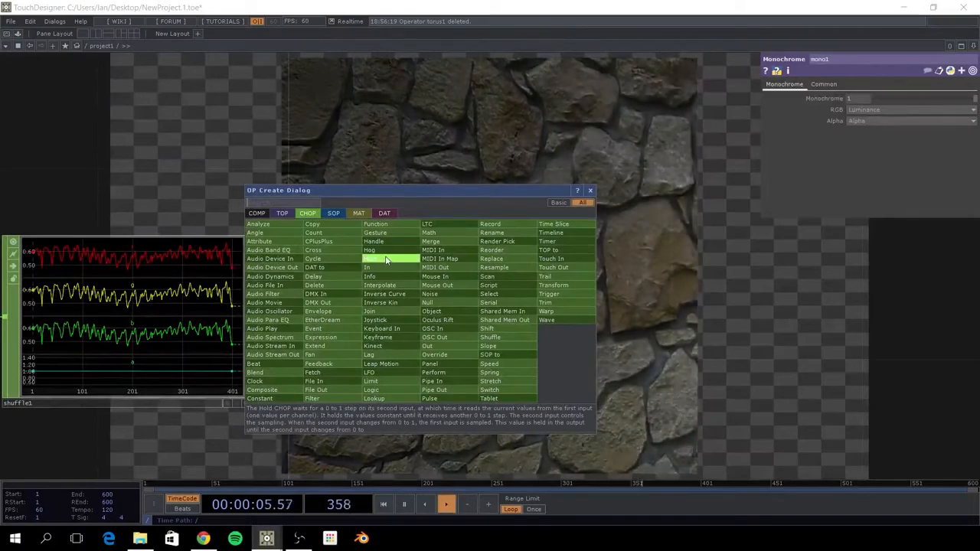
text(s)
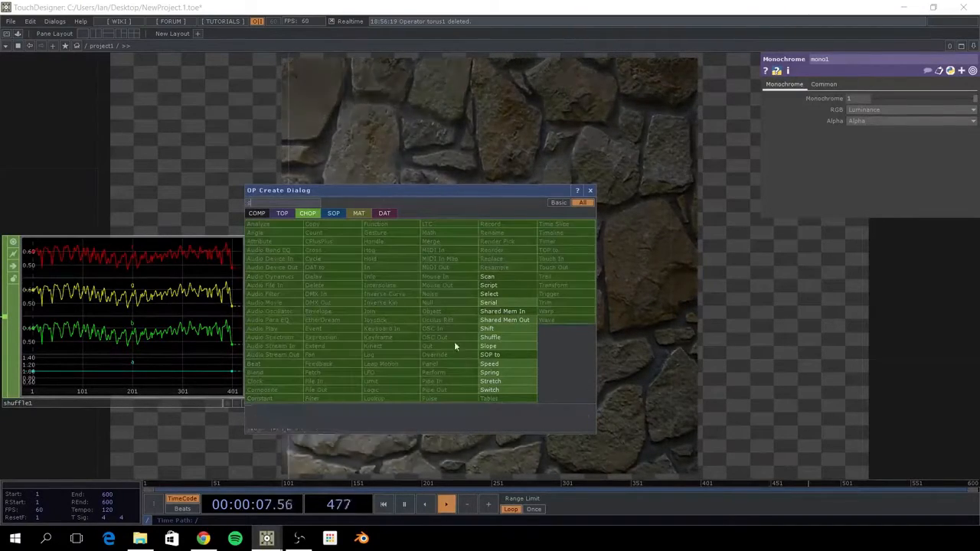
click(493, 294)
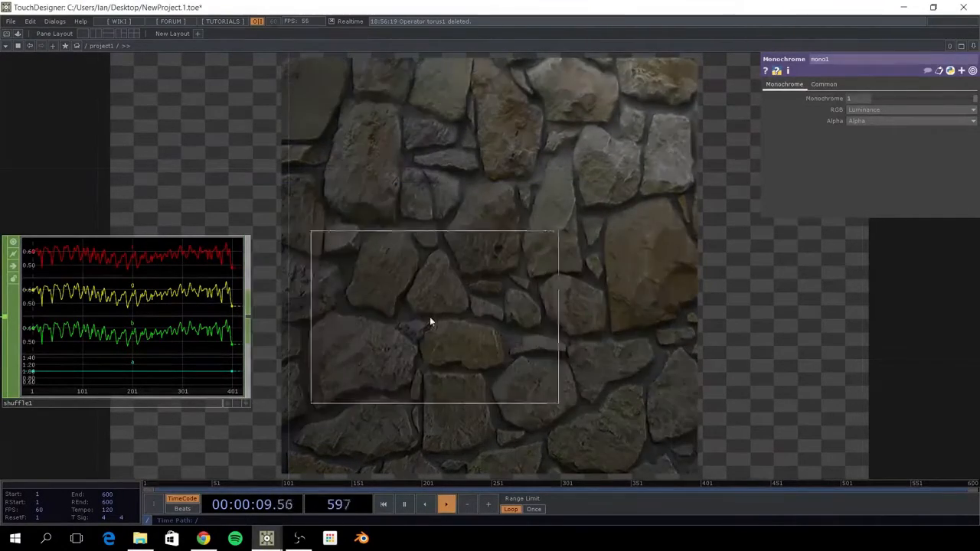
click(417, 321)
drag(248, 317, 370, 316)
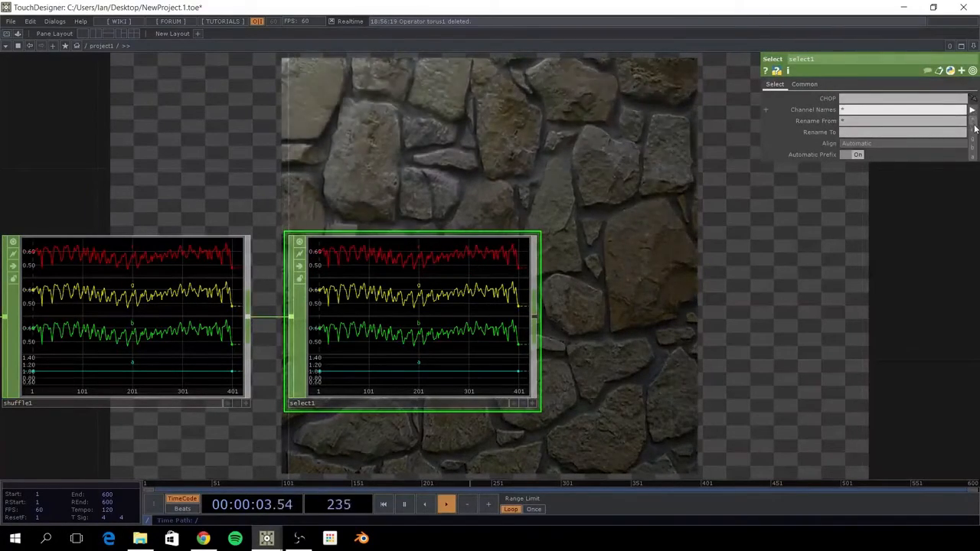
Set select1 to pick only channel r and rename it to tz.
click(973, 129)
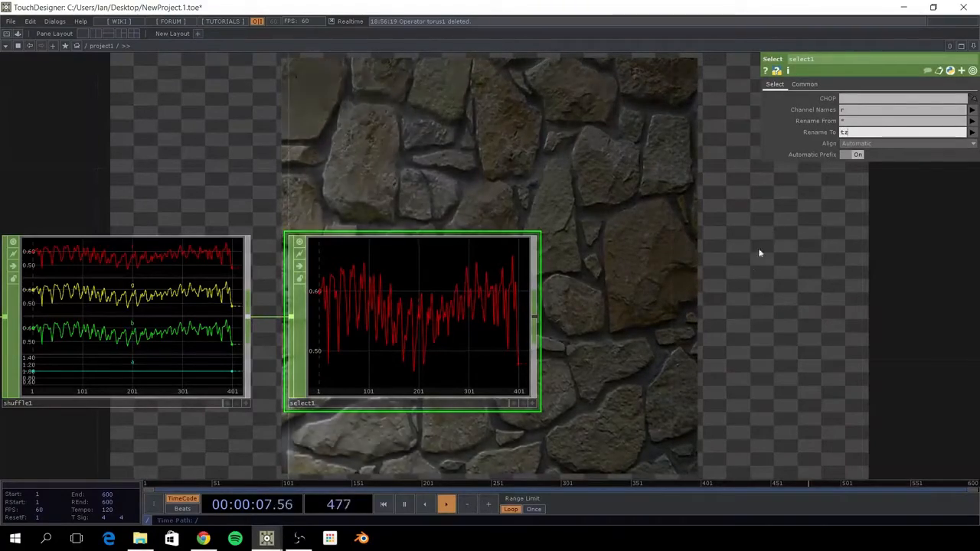
Add a Math CHOP after select1 and connect select1's output to it.
scroll(592, 305, down, 10)
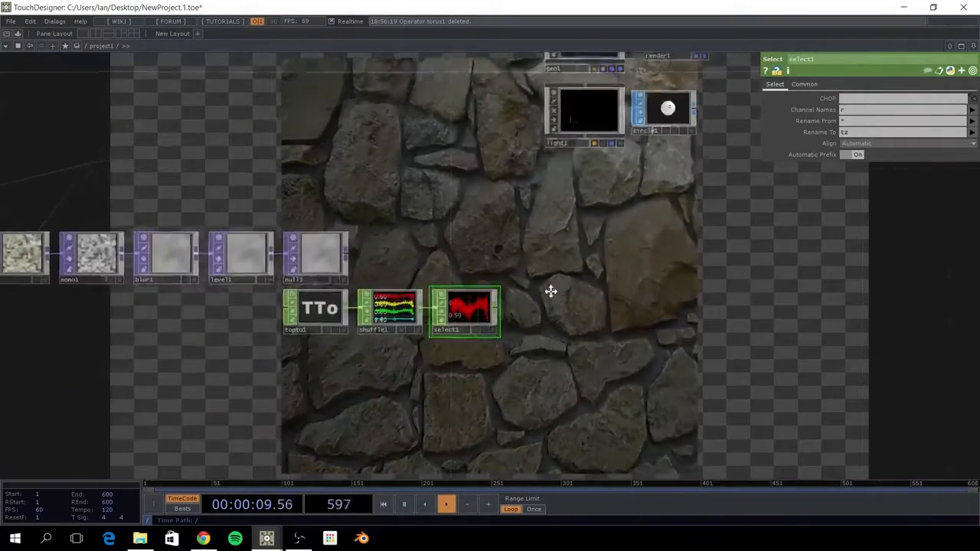
drag(462, 306, 456, 307)
scroll(366, 353, up, 3)
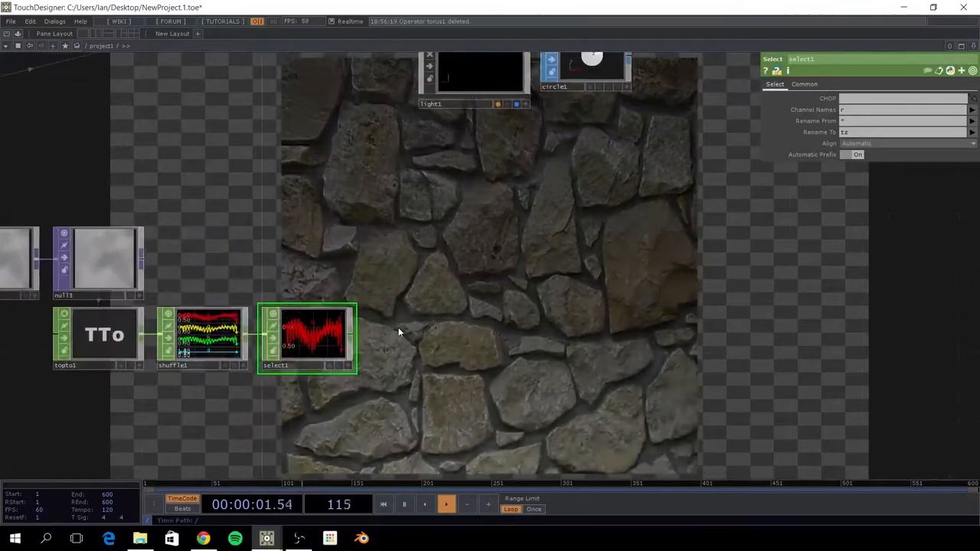
key(Tab)
text(ma)
key(Return)
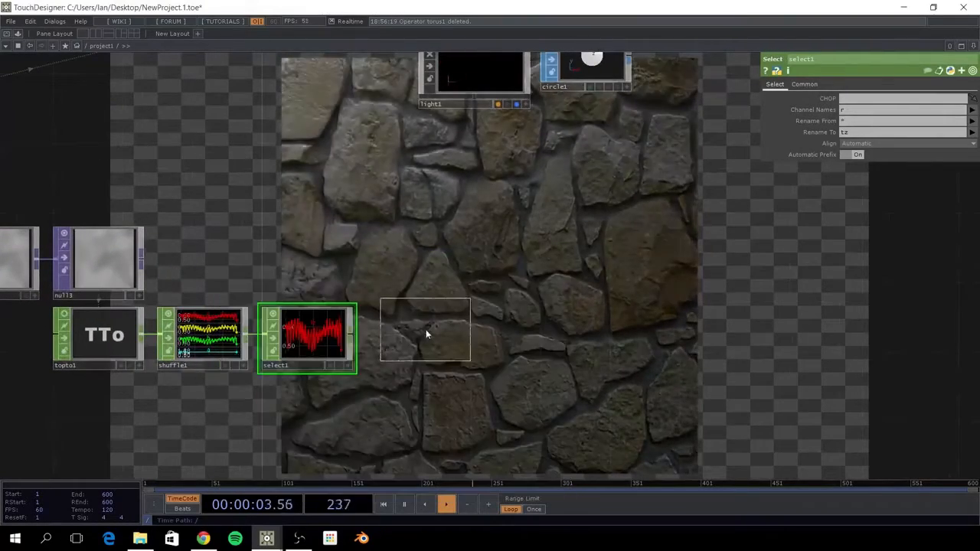
click(413, 336)
drag(529, 354, 385, 334)
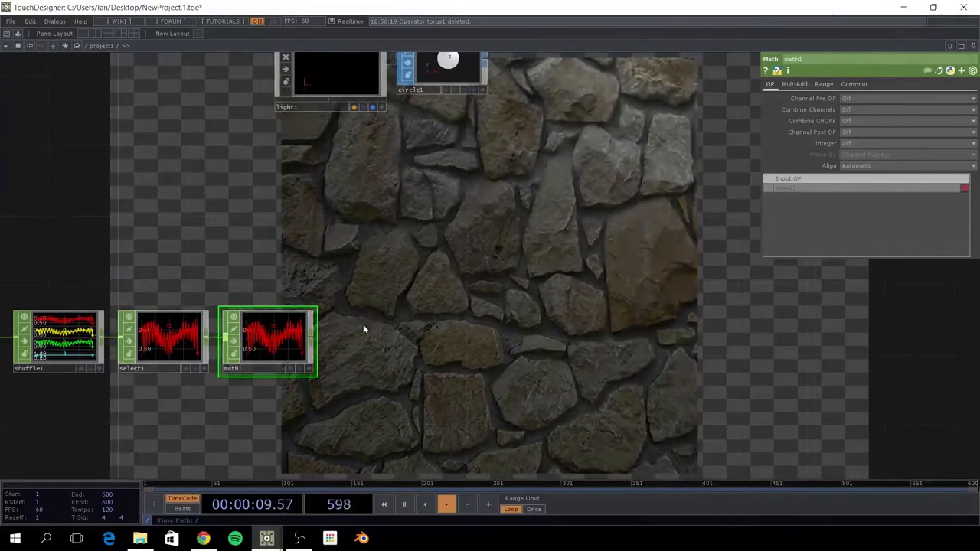
Add a Null CHOP after math1, fed by math1's output, and check its channel graph up close.
key(Tab)
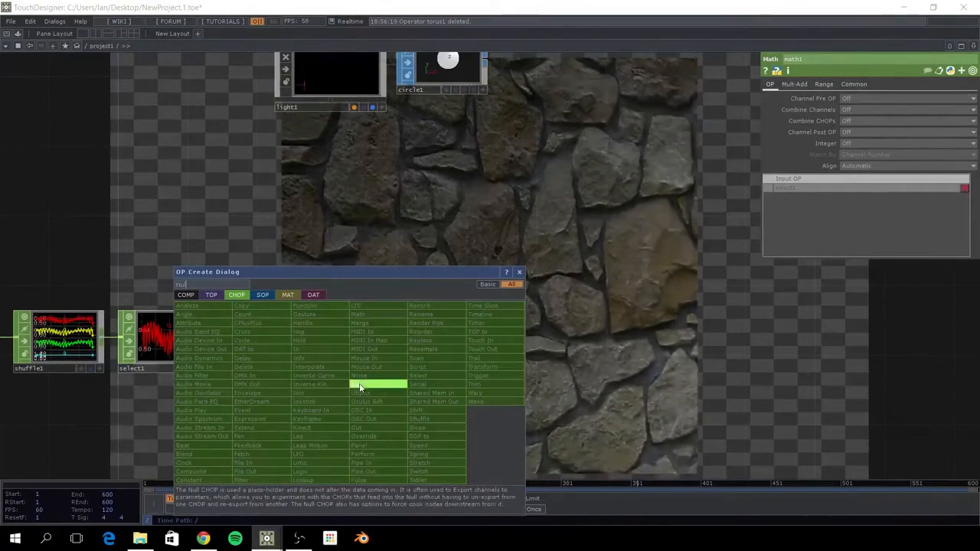
click(359, 384)
click(383, 342)
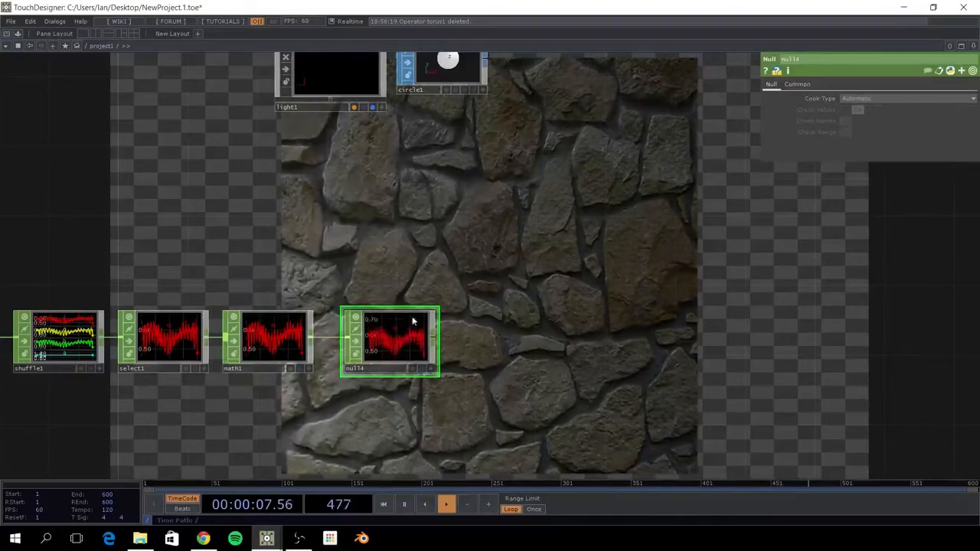
scroll(385, 339, up, 5)
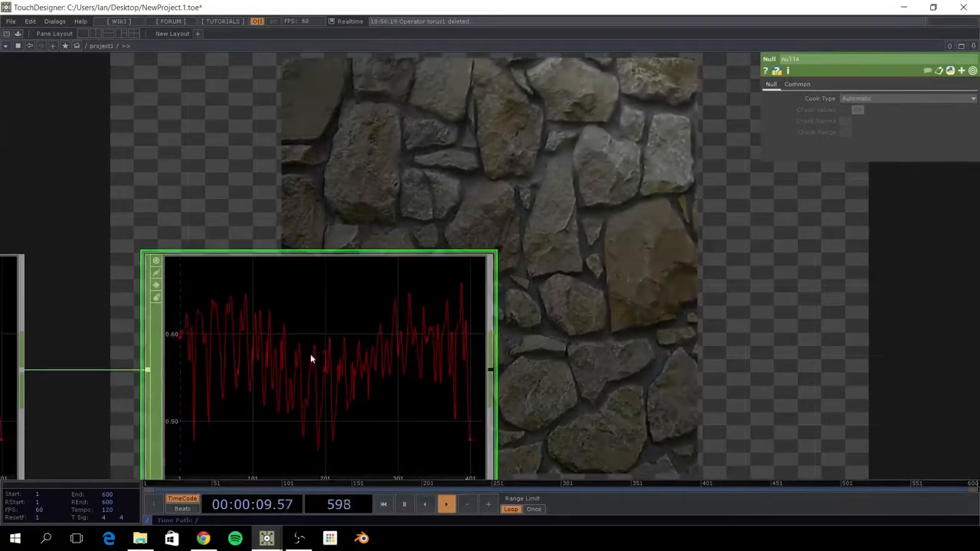
scroll(322, 325, down, 5)
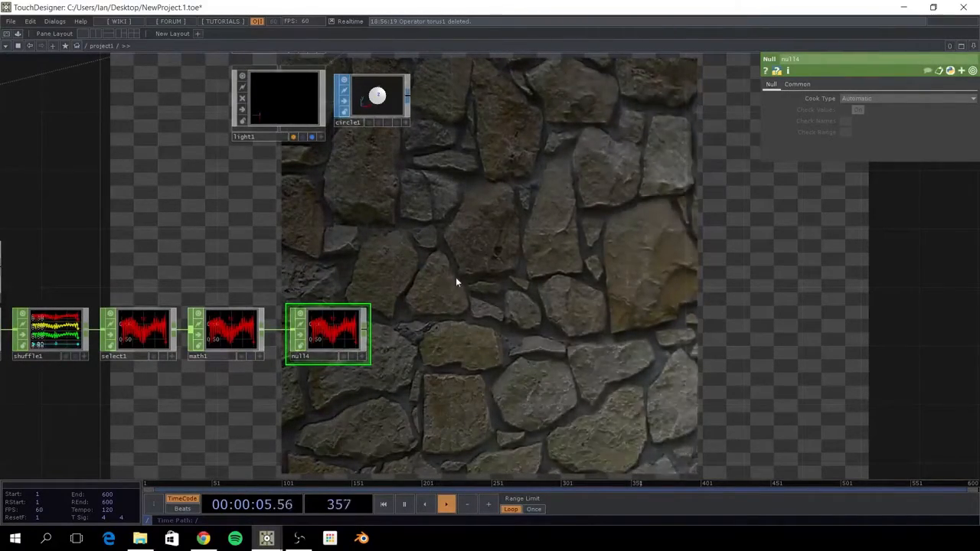
Insert a CHOP to SOP into the connection between grid1 and geo1.
drag(465, 261, 605, 322)
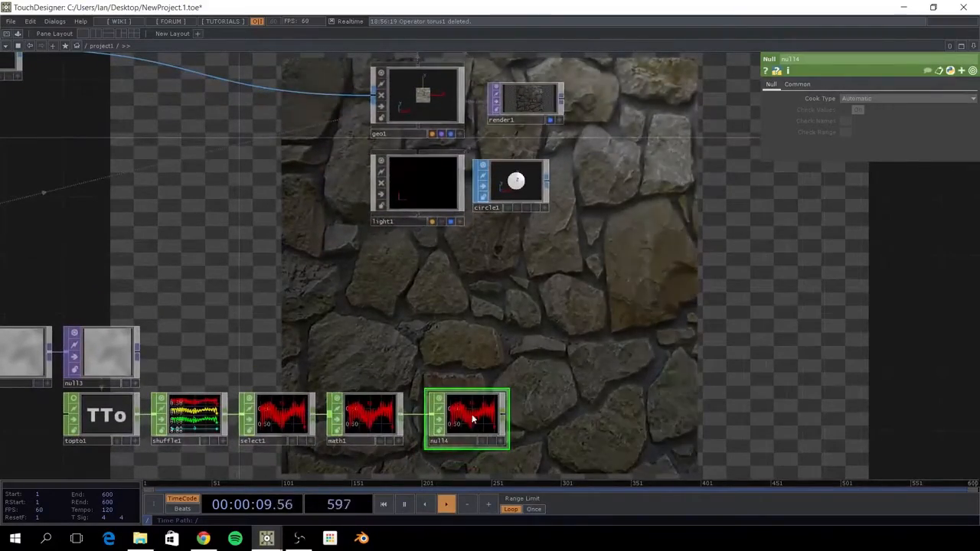
drag(260, 360, 654, 342)
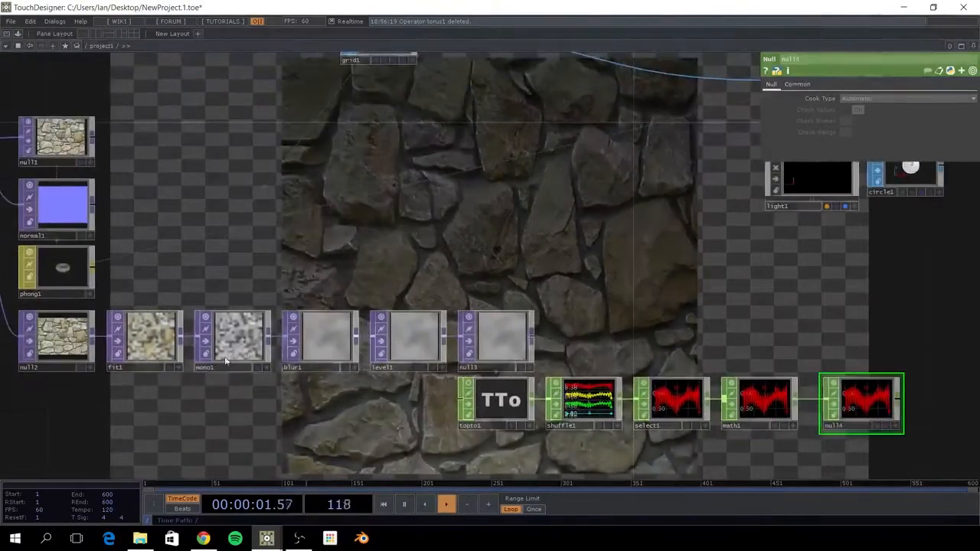
drag(171, 384, 231, 393)
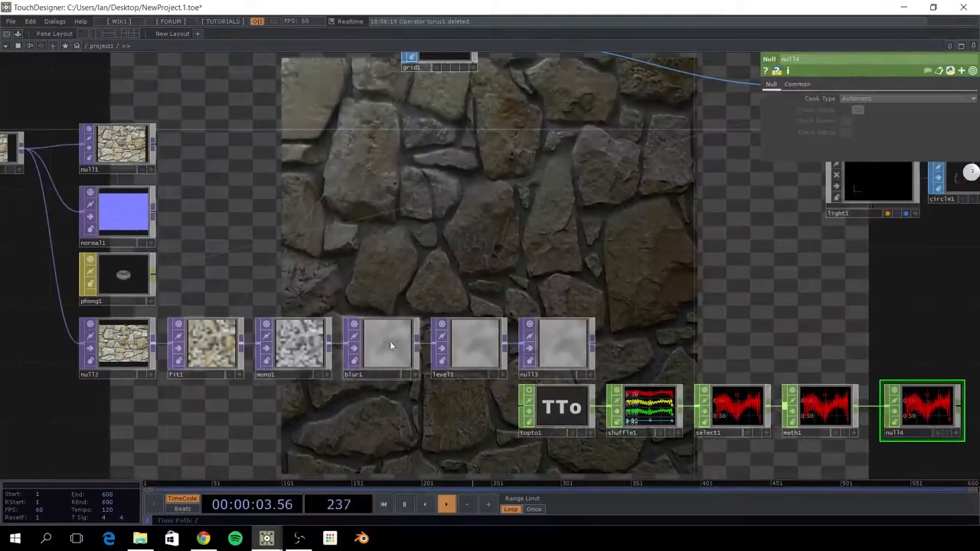
drag(775, 296, 525, 290)
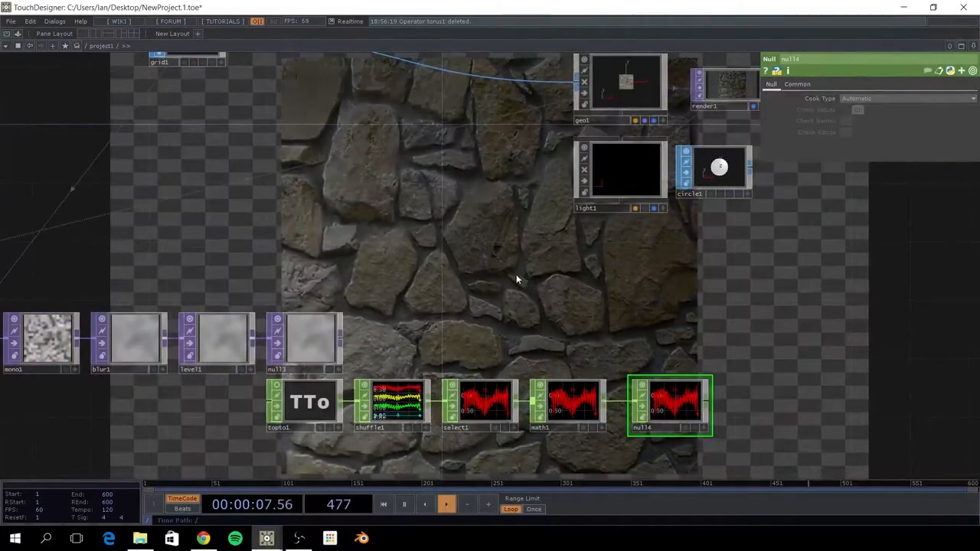
drag(649, 351, 500, 309)
drag(389, 178, 366, 264)
right_click(318, 120)
click(338, 112)
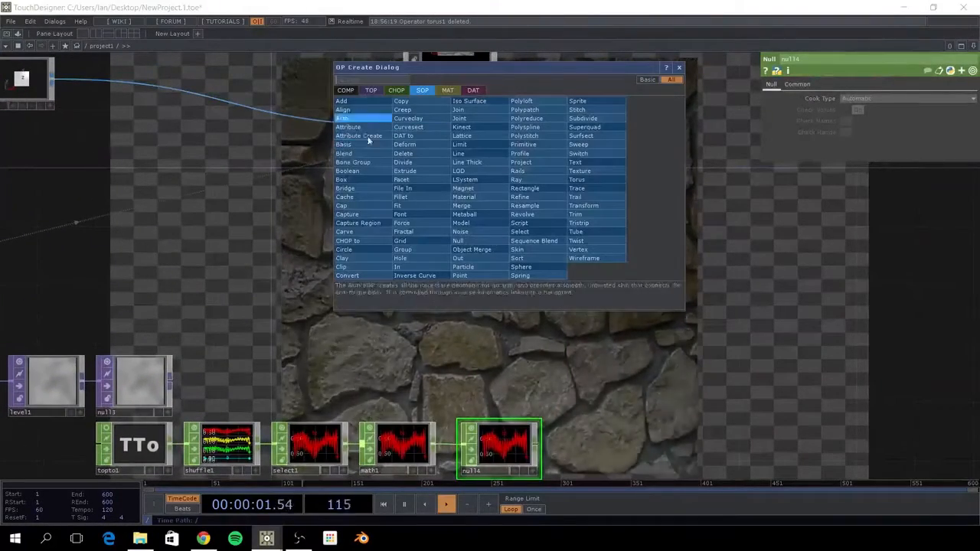
text(ch)
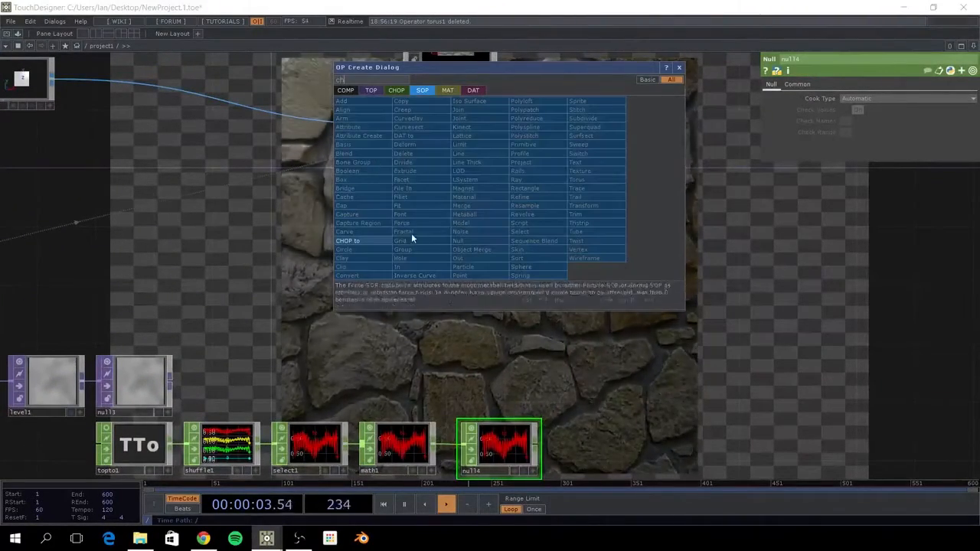
click(378, 242)
click(325, 122)
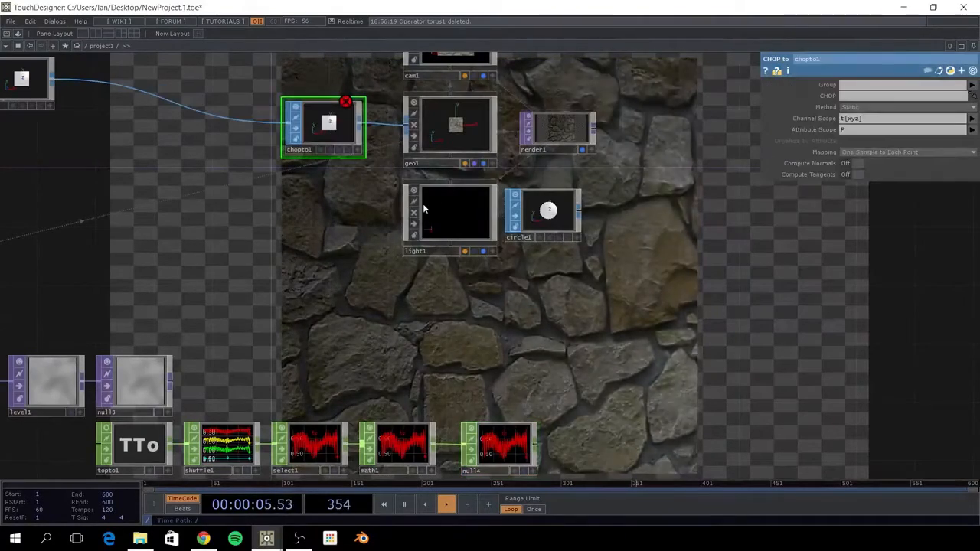
Assign null4 as the source CHOP of chopto1 and inspect the node's error details.
drag(483, 429, 337, 130)
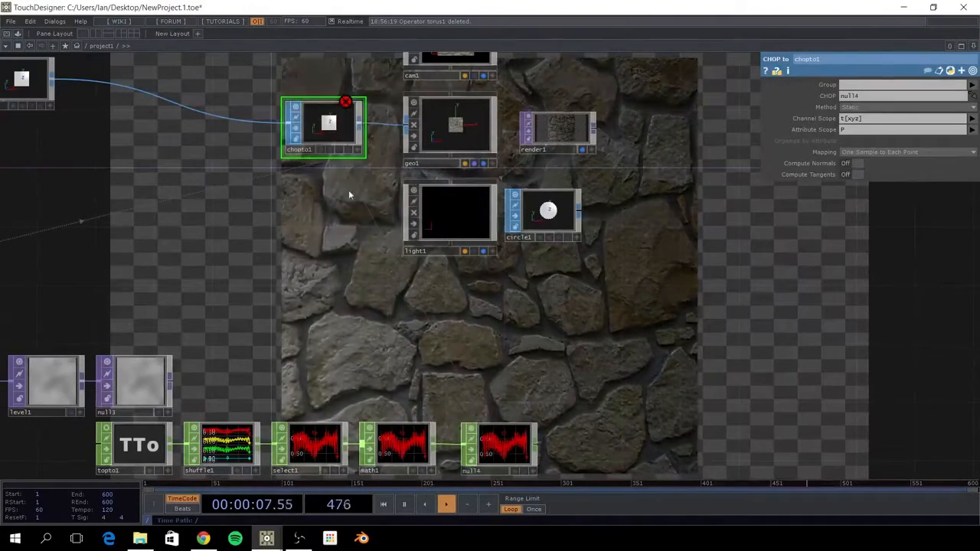
drag(301, 319, 335, 398)
scroll(351, 230, up, 5)
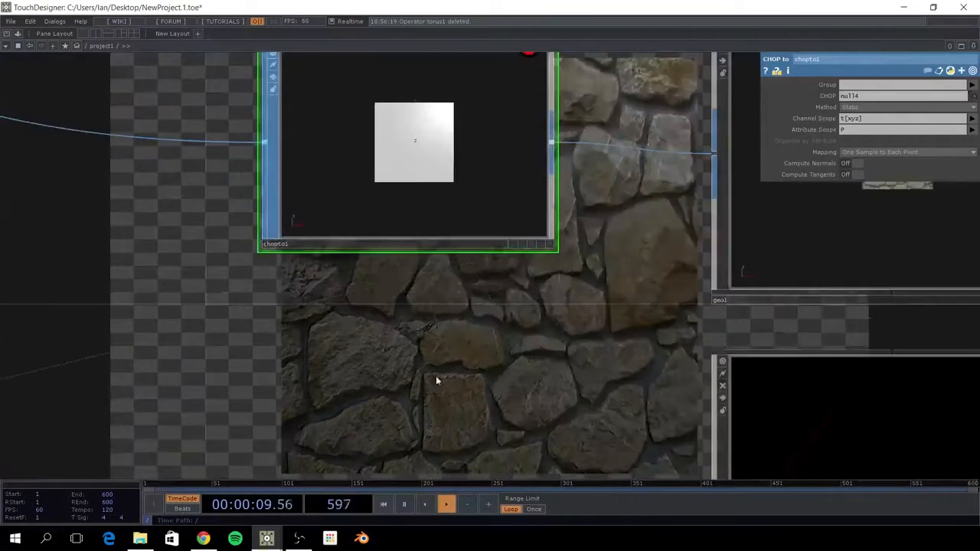
drag(553, 323, 581, 420)
drag(658, 320, 619, 359)
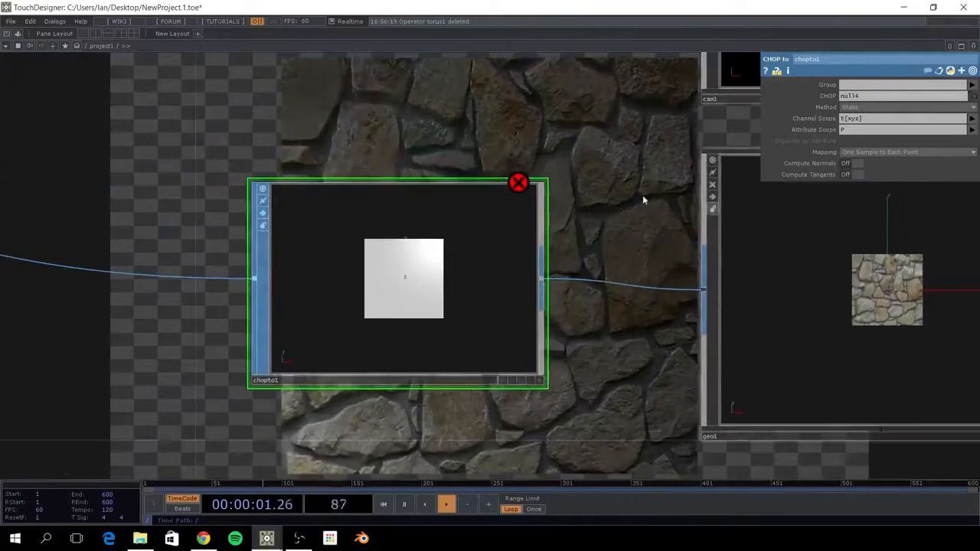
middle_click(520, 185)
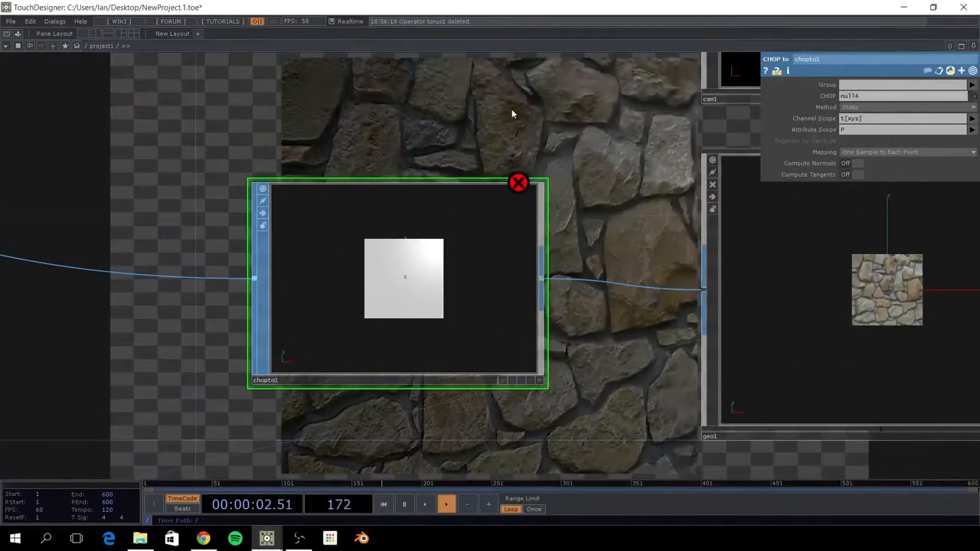
Set chopto1's channel scope to tz and its attribute scope to P(2).
click(864, 118)
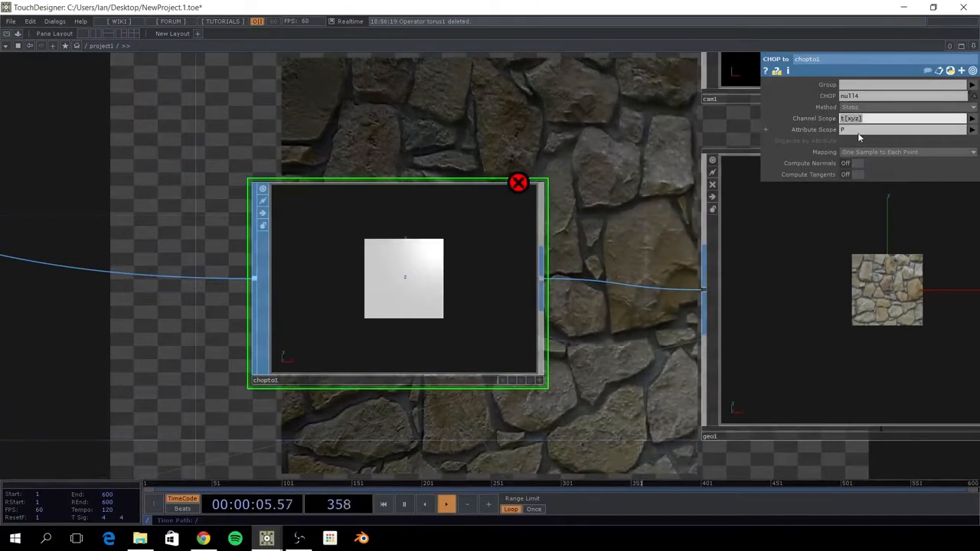
text(tz)
key(Return)
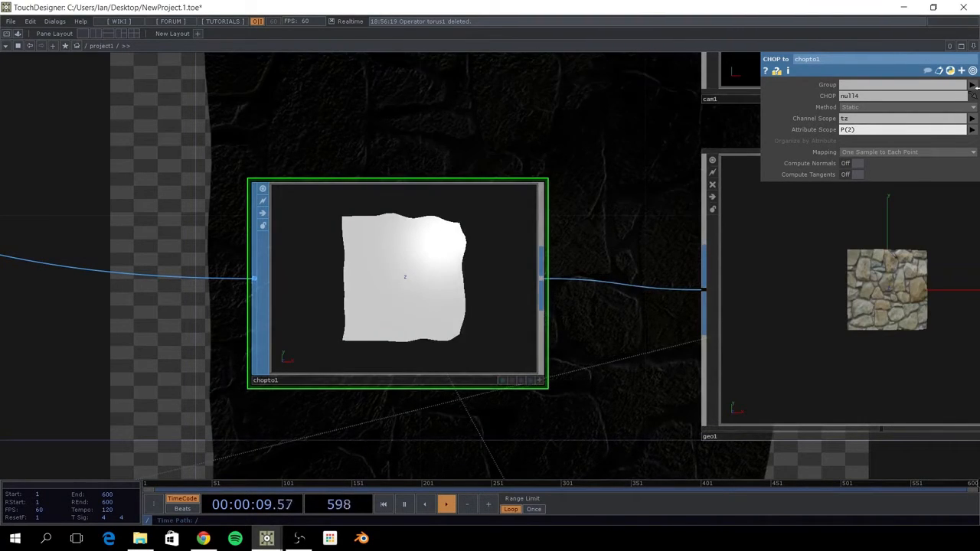
Make chopto1's viewer active and orbit its geometry to examine the displaced grid from the side.
scroll(594, 149, down, 5)
drag(596, 149, 382, 190)
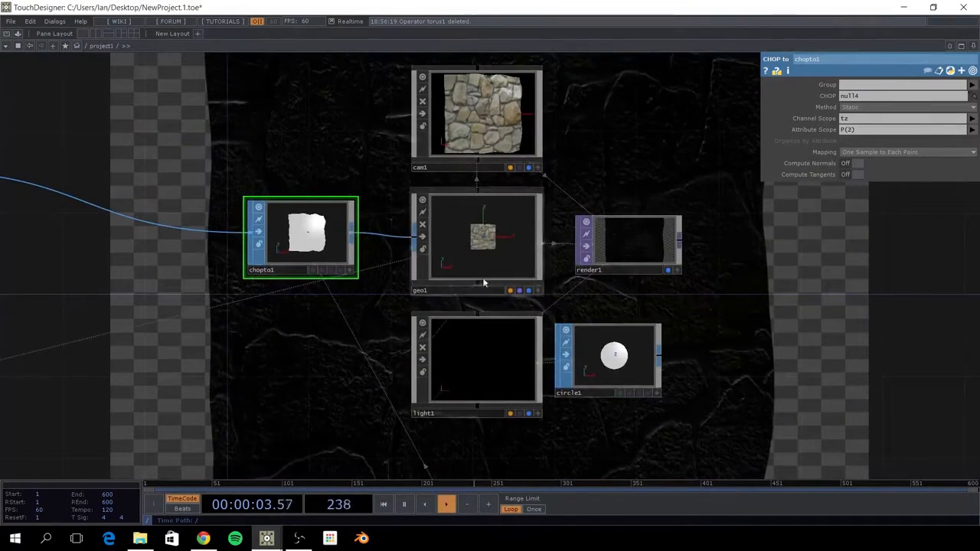
scroll(285, 251, up, 5)
click(471, 345)
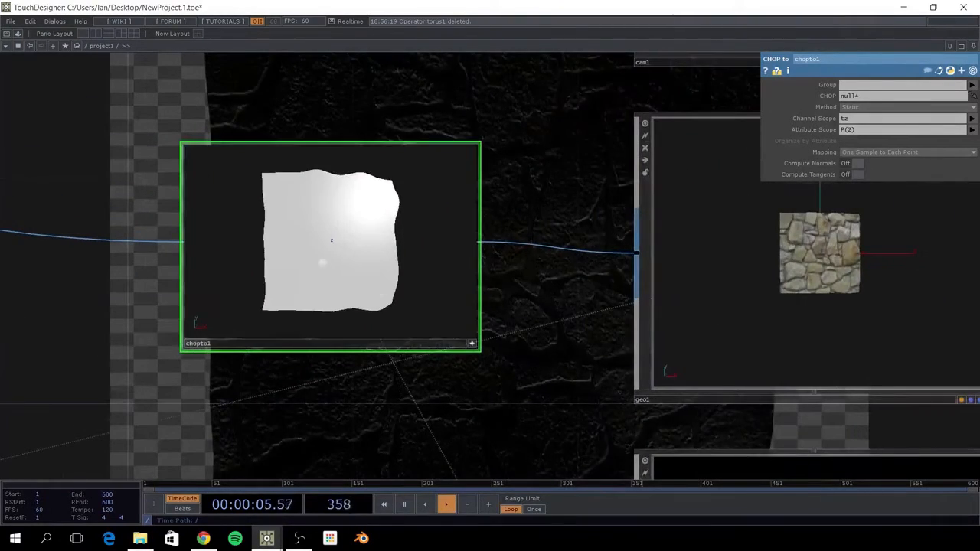
drag(323, 262, 397, 287)
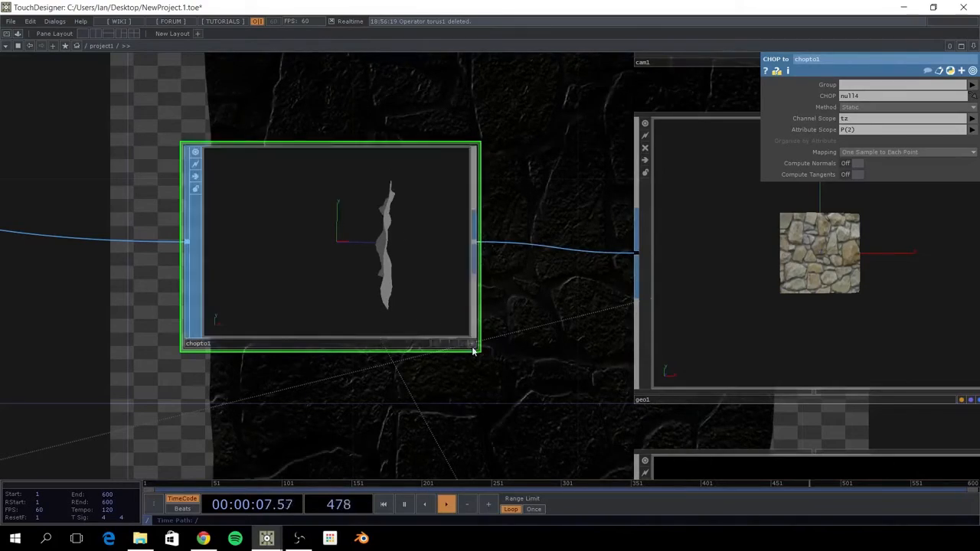
Set math1's To Range to -.5 and .5 so the displacement values are centred on zero.
drag(483, 295, 432, 151)
scroll(432, 151, down, 5)
drag(432, 311, 372, 268)
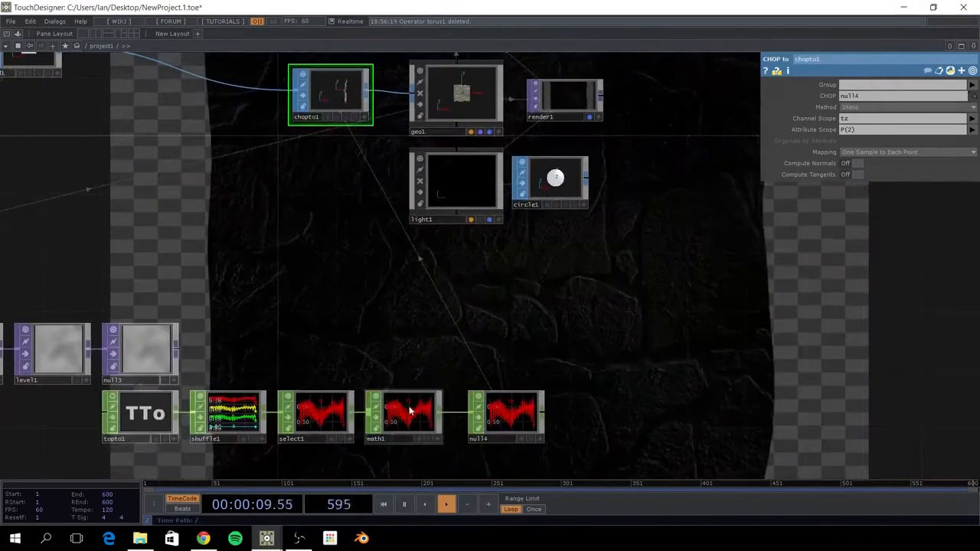
click(409, 411)
drag(382, 334, 393, 413)
scroll(356, 192, up, 5)
drag(350, 210, 373, 283)
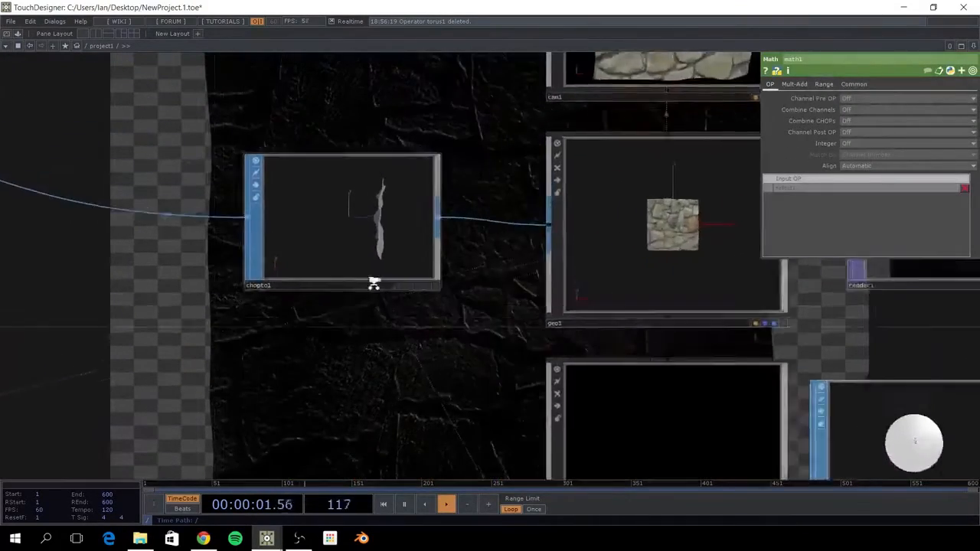
scroll(364, 250, up, 1)
drag(417, 469, 346, 169)
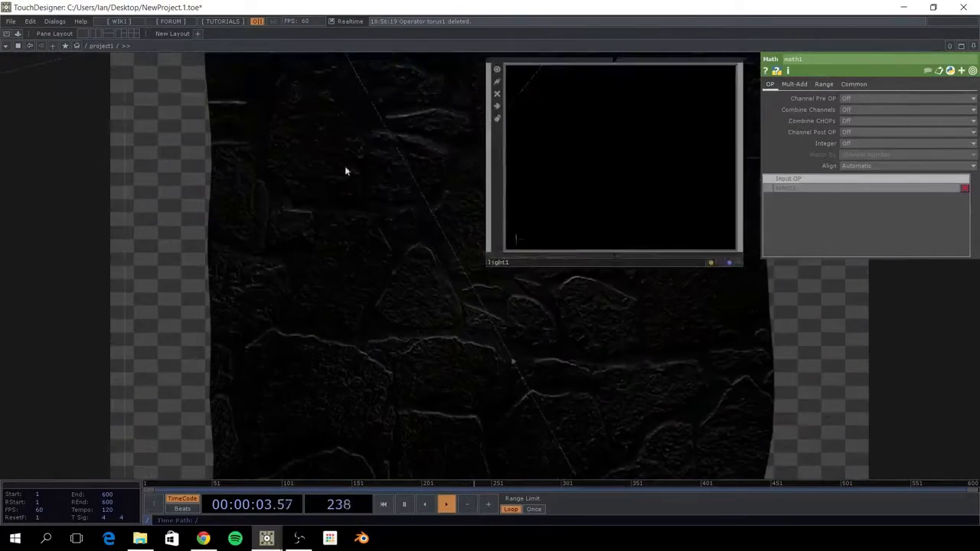
scroll(337, 220, down, 5)
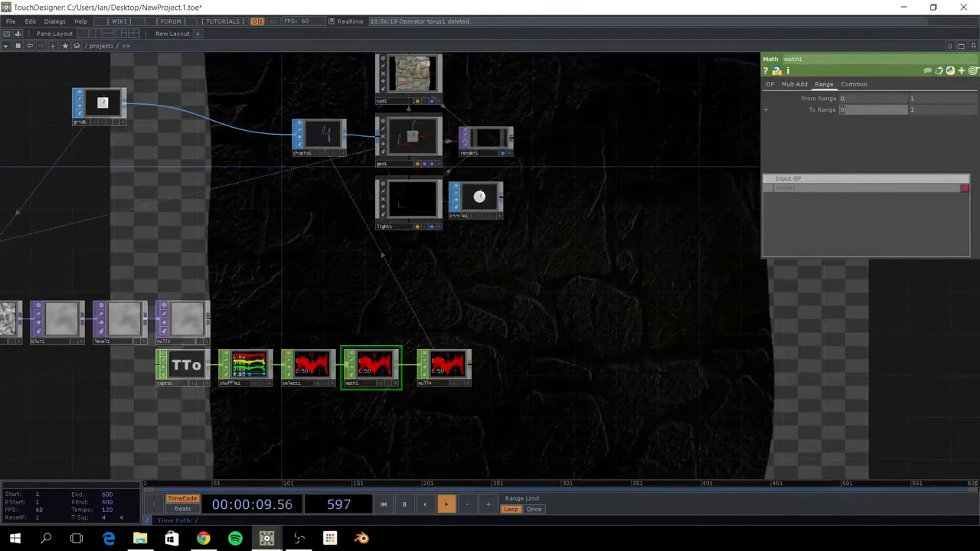
key(Tab)
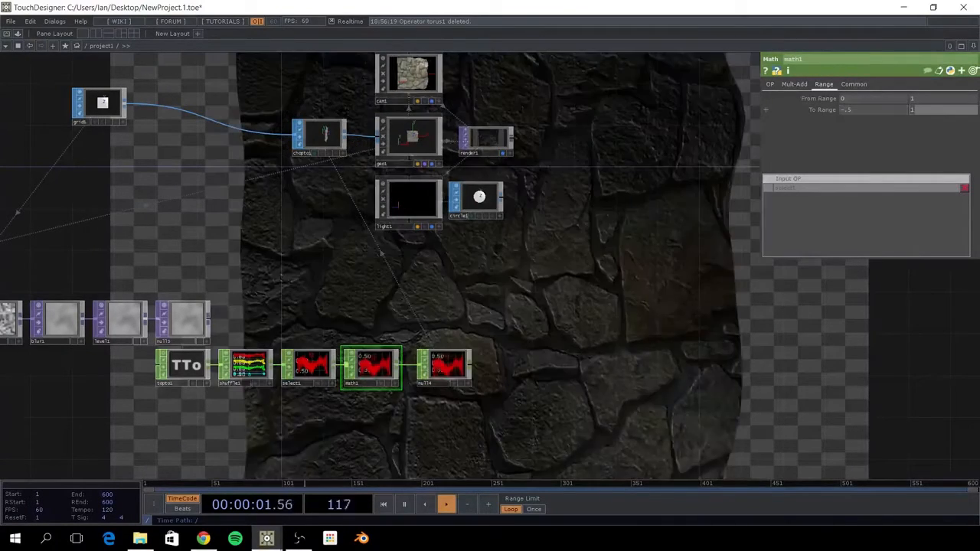
text(.5)
key(Return)
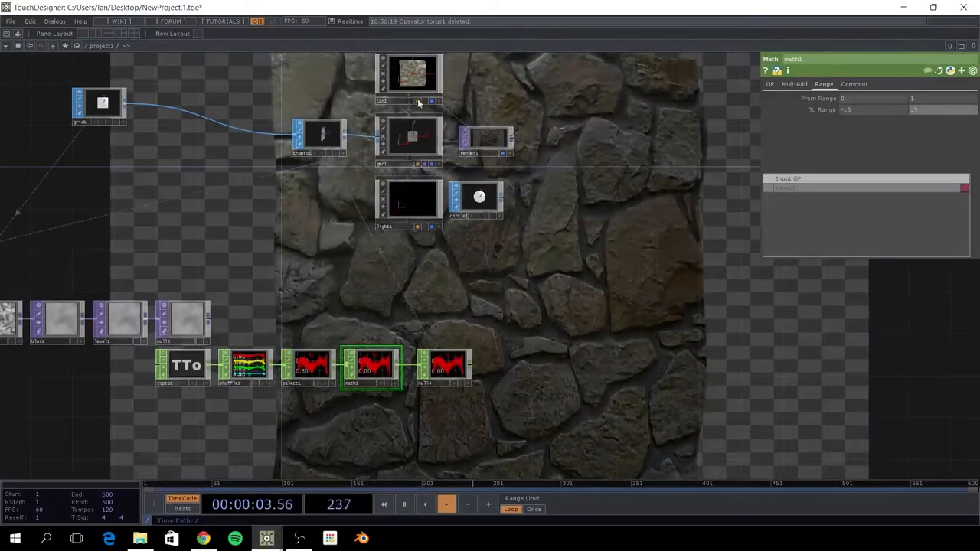
Vary cam1's Y translation to view the displaced wall from other heights, and return it to 0.
scroll(345, 136, up, 6)
middle_drag(419, 217, 333, 233)
drag(333, 233, 87, 311)
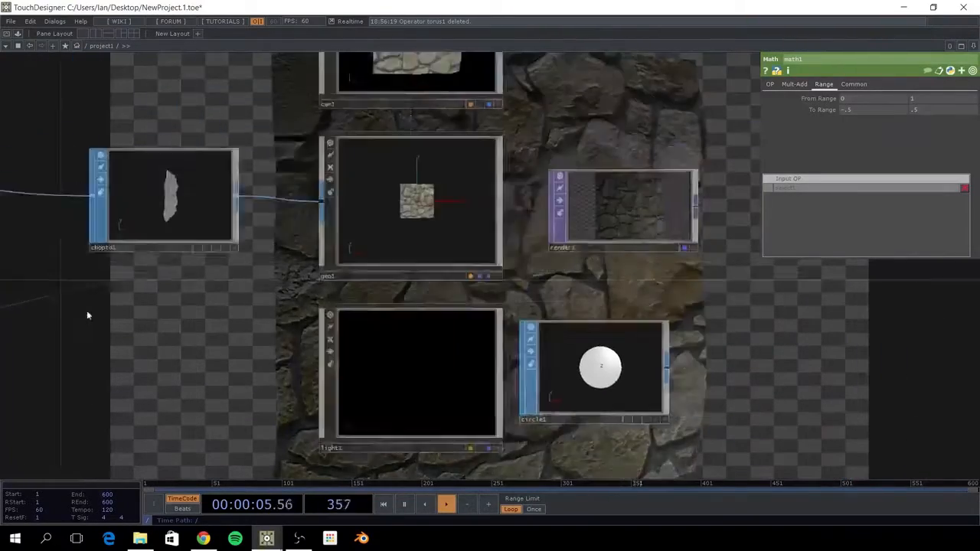
drag(623, 221, 638, 54)
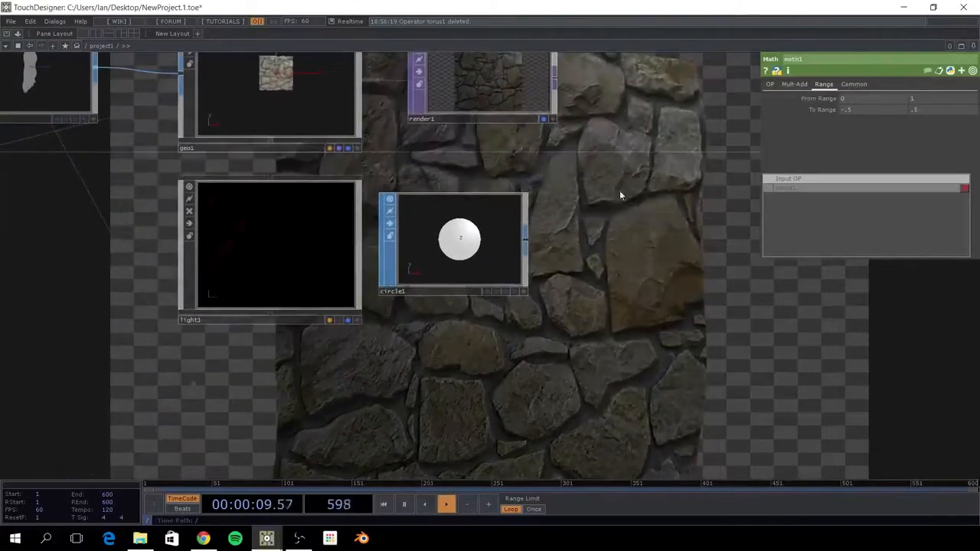
drag(643, 179, 593, 196)
scroll(586, 211, down, 3)
drag(562, 253, 470, 356)
drag(405, 146, 381, 206)
click(256, 140)
mouse_move(916, 121)
middle_down()
mouse_move(919, 102)
mouse_move(897, 114)
mouse_move(903, 119)
mouse_move(905, 105)
middle_up()
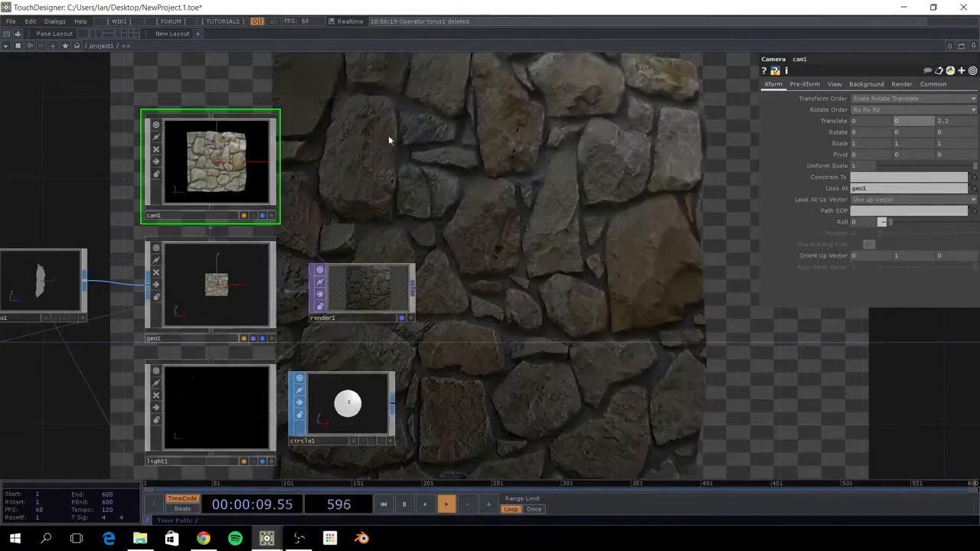
Lower cam1's Y translation to about -1.6 to examine the wall's relief from below, and restore it to 0.
scroll(557, 204, down, 3)
drag(577, 184, 550, 128)
scroll(915, 124, up, 3)
middle_drag(914, 122, 581, 305)
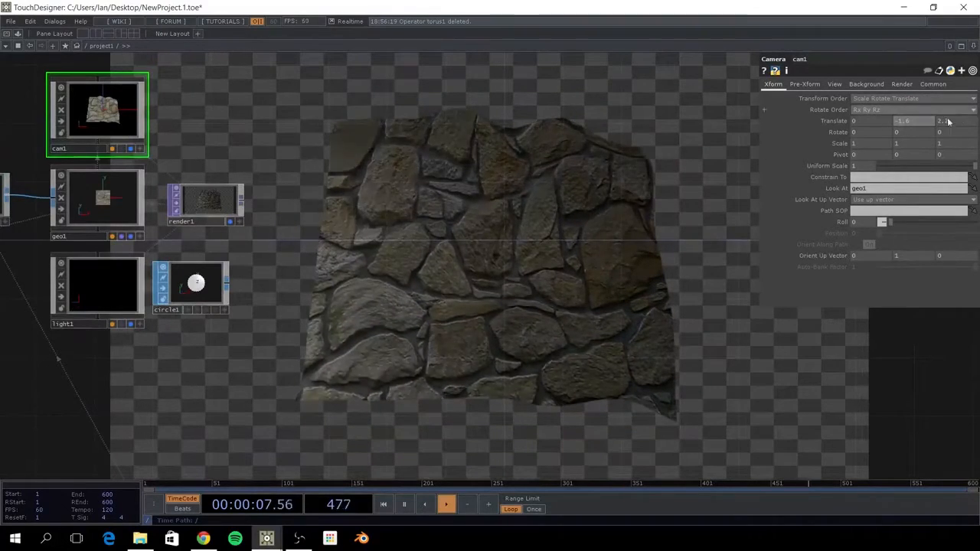
middle_drag(910, 123, 906, 103)
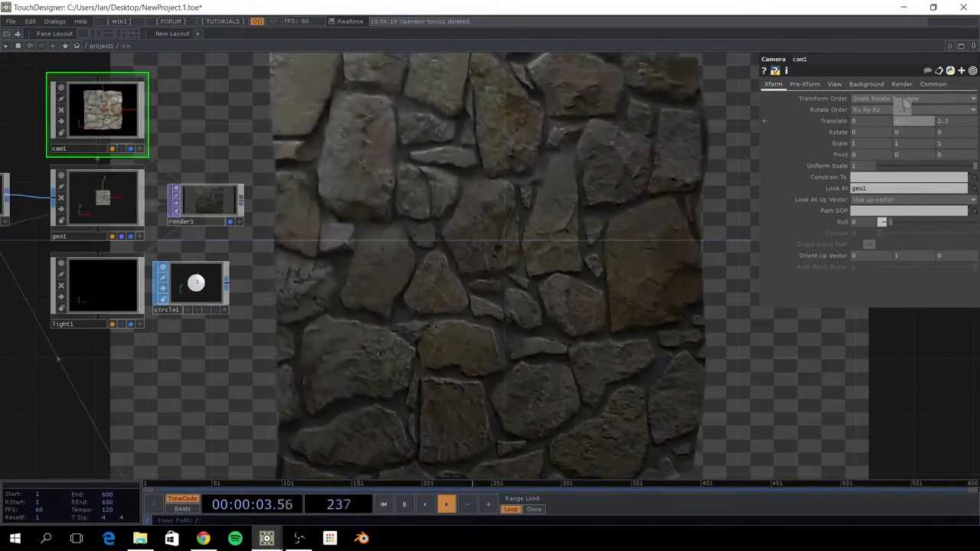
Raise level1's black level to 0.57 while comparing its output with the rendered wall.
scroll(376, 158, down, 3)
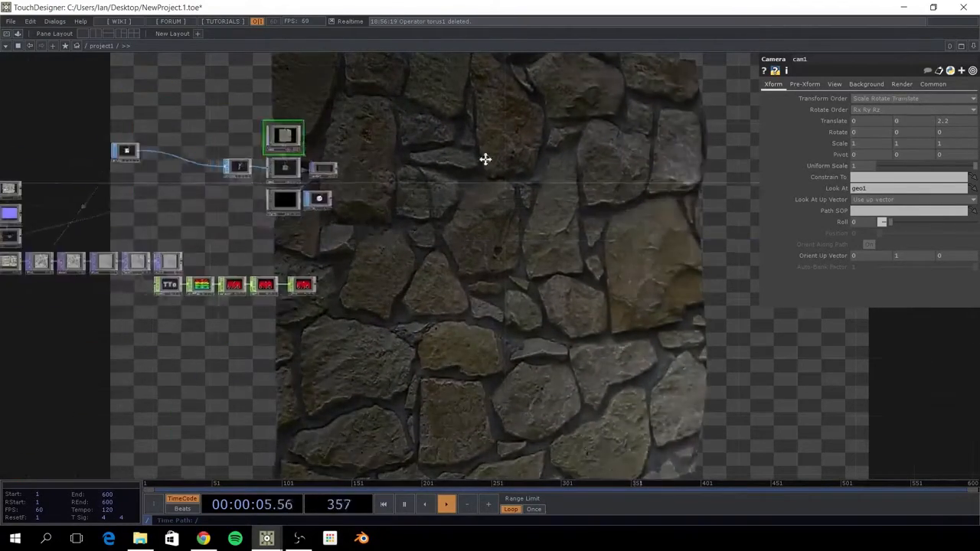
drag(485, 159, 491, 164)
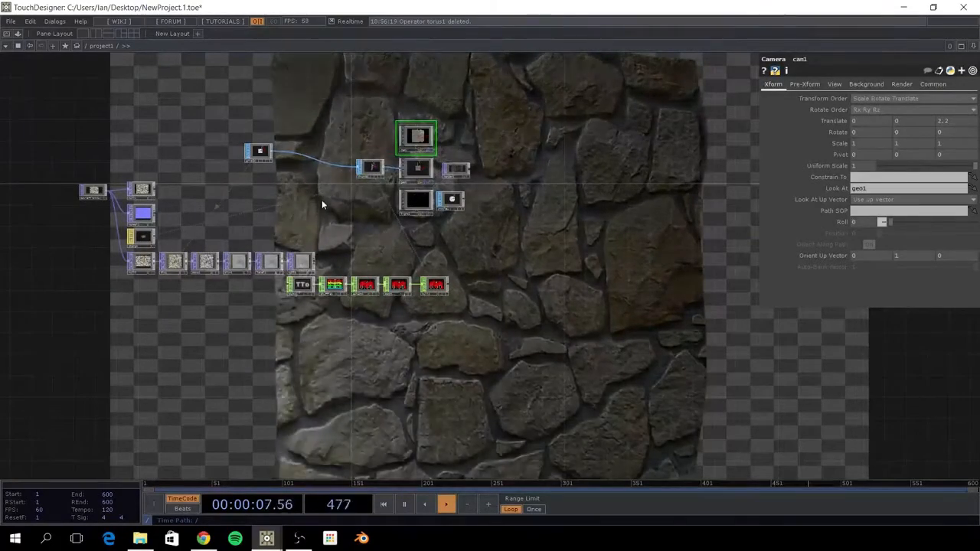
drag(323, 213, 394, 197)
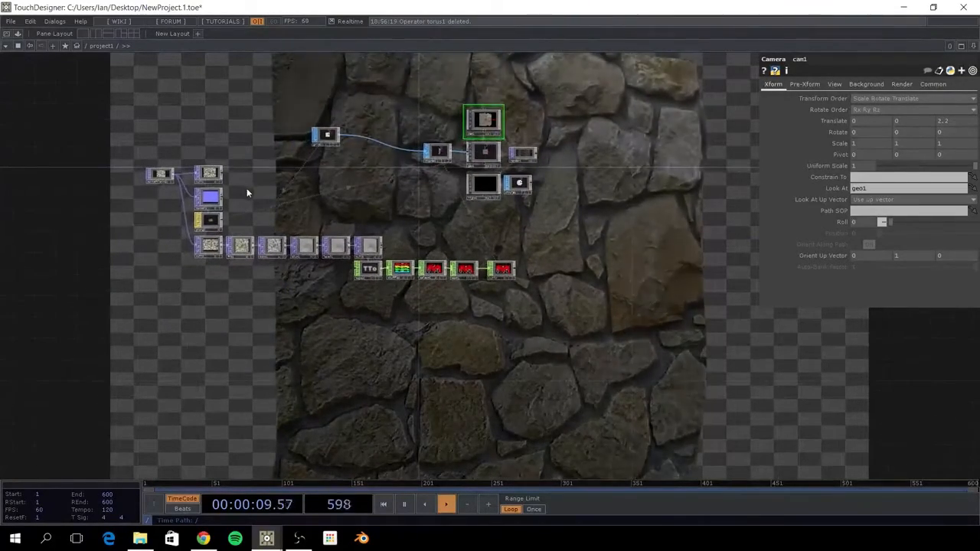
drag(334, 142, 282, 231)
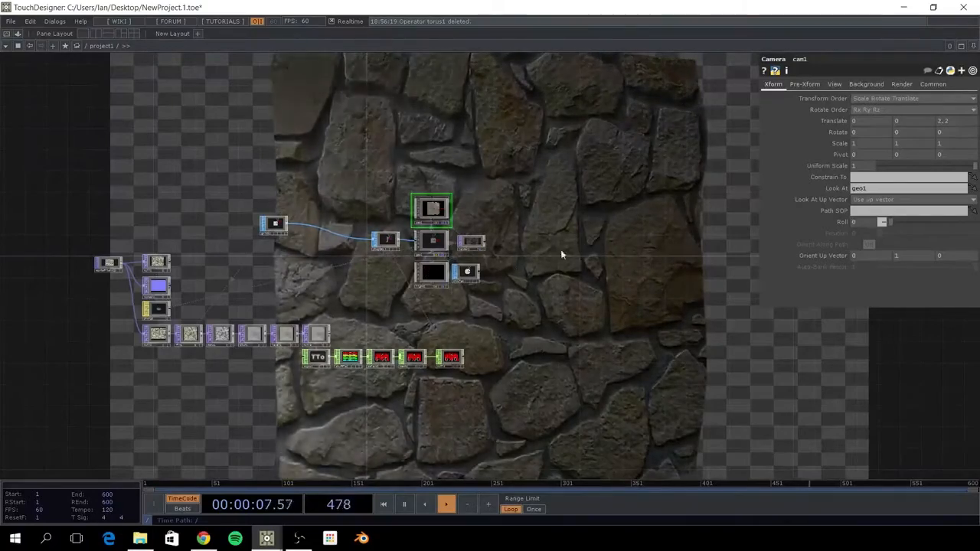
scroll(357, 372, up, 5)
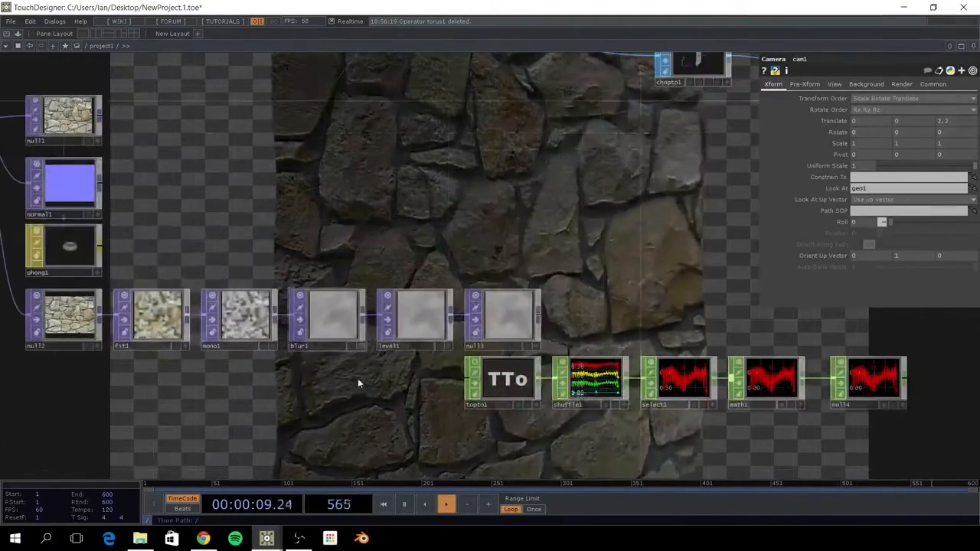
click(417, 311)
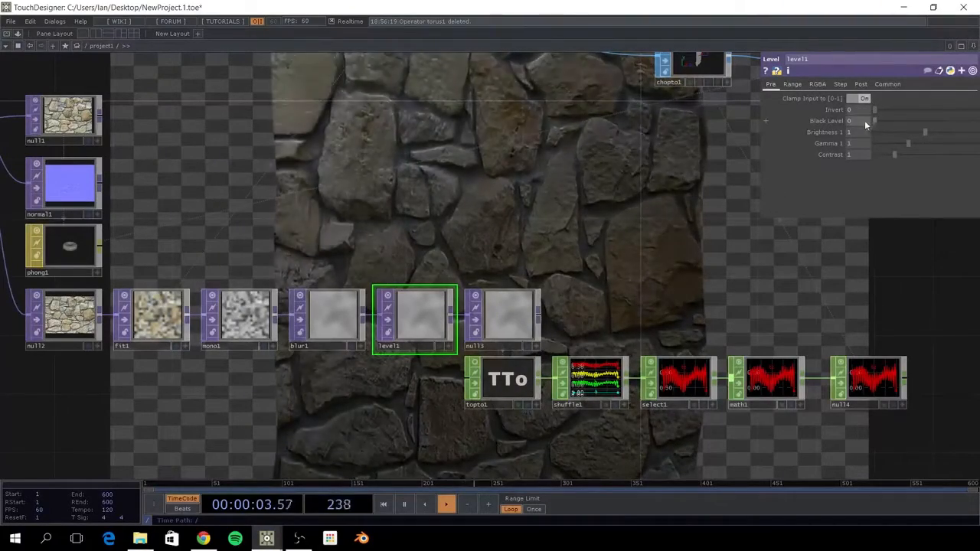
drag(874, 121, 903, 142)
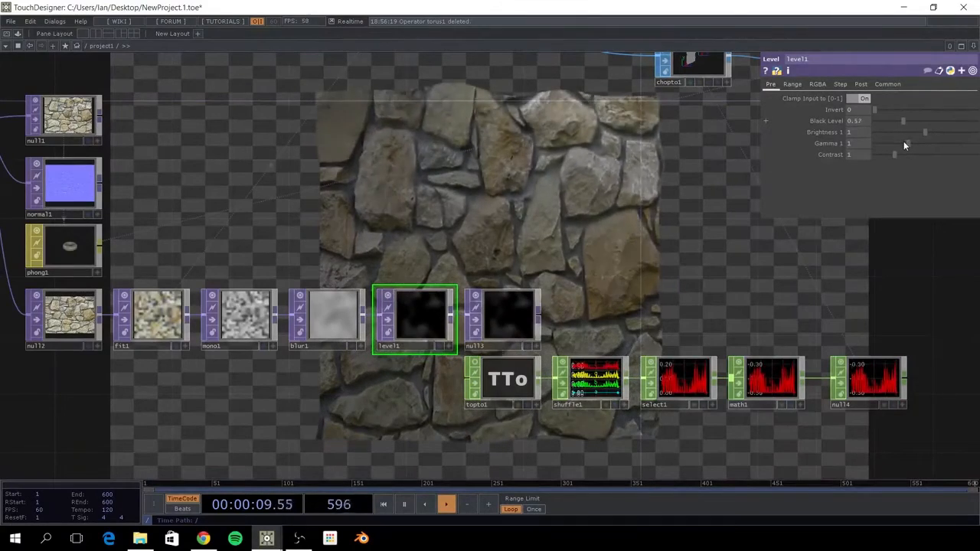
scroll(483, 316, up, 10)
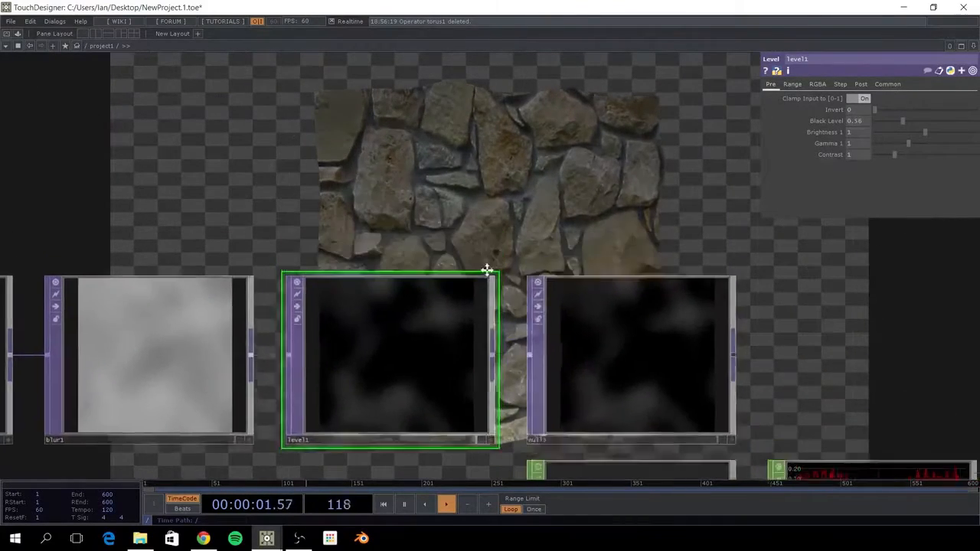
drag(644, 202, 365, 225)
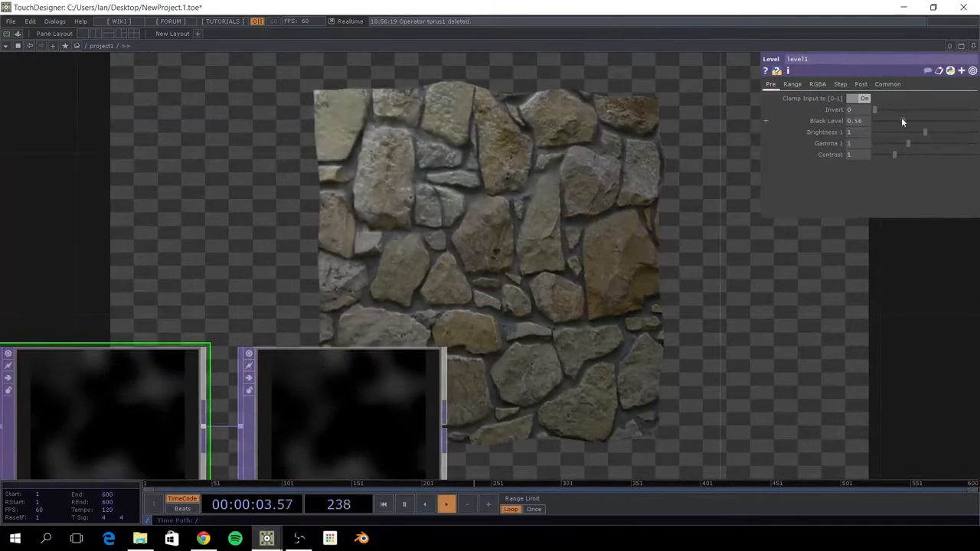
mouse_move(902, 121)
mouse_down()
mouse_move(921, 123)
mouse_move(887, 121)
mouse_move(913, 124)
mouse_move(903, 131)
mouse_up()
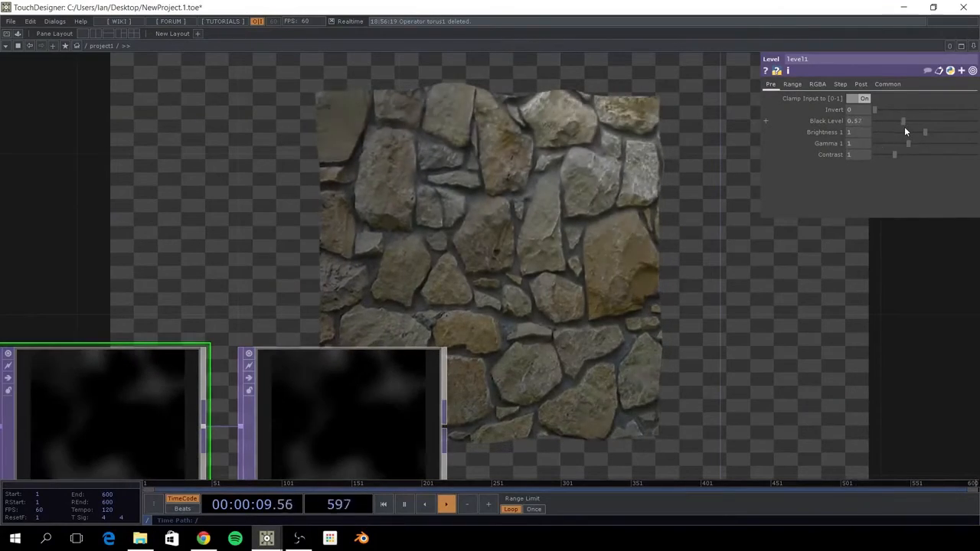
Bypass blur1 to compare the wall's displacement without blurring, and switch the bypass off again.
drag(559, 246, 944, 245)
middle_drag(485, 168, 436, 171)
drag(521, 181, 660, 167)
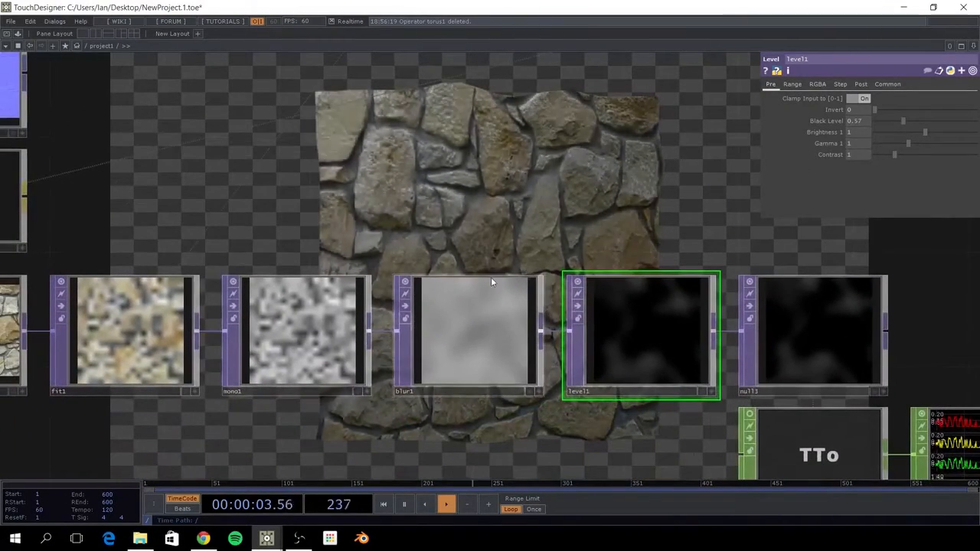
drag(507, 189, 465, 127)
click(426, 262)
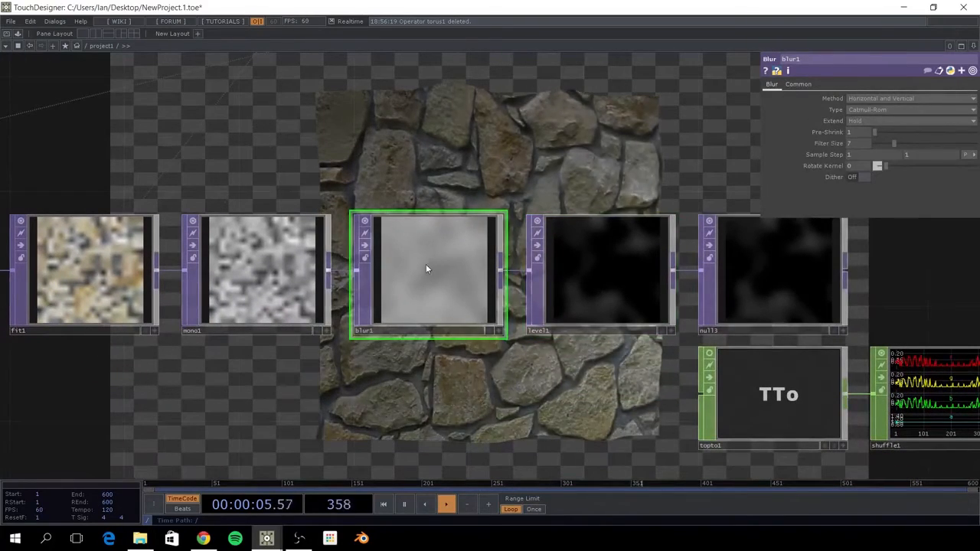
drag(514, 155, 463, 291)
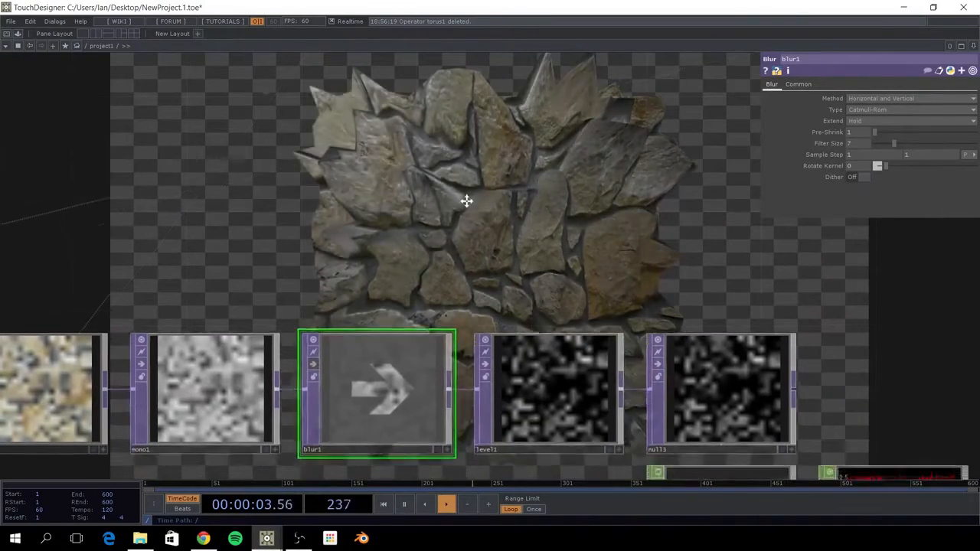
drag(465, 201, 456, 334)
drag(381, 354, 450, 256)
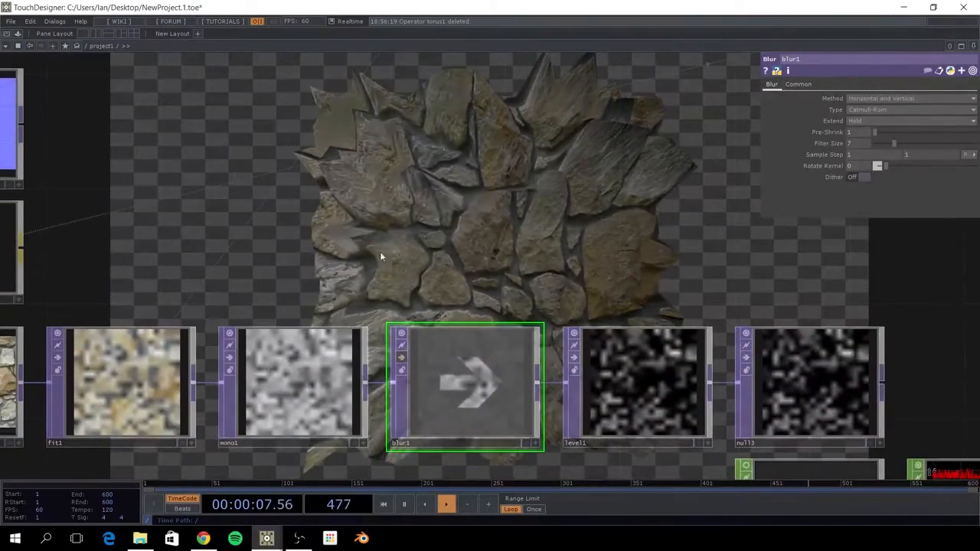
drag(380, 251, 343, 313)
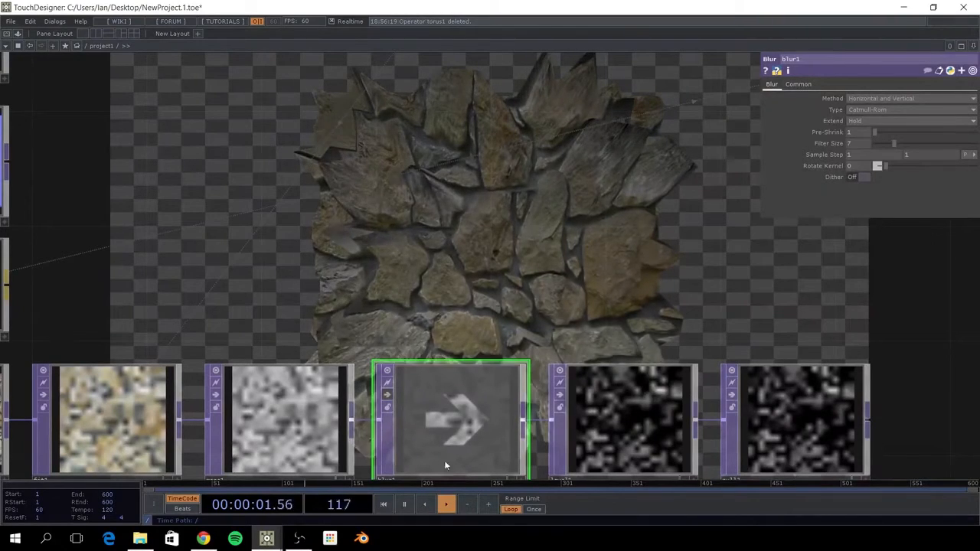
click(387, 395)
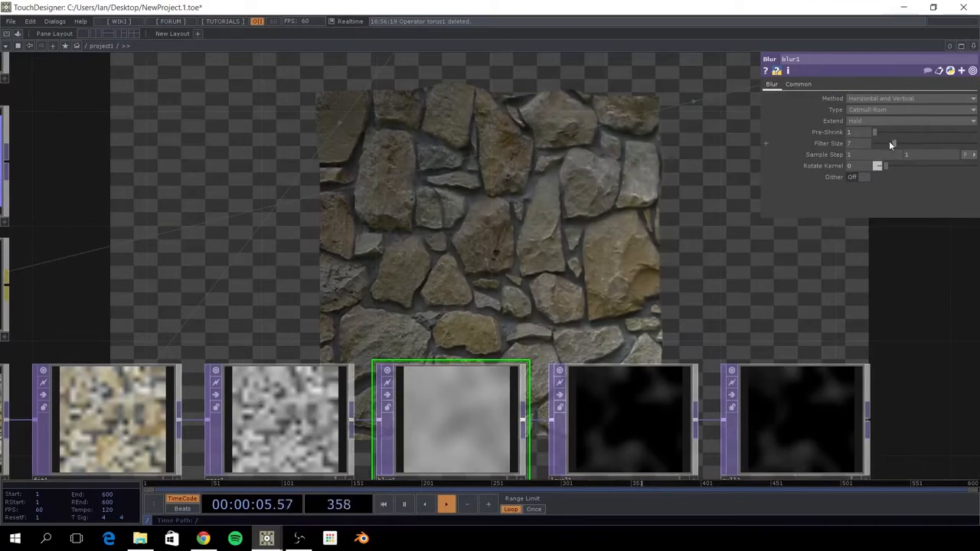
Try other filter sizes on blur1 while watching the wall, and return the filter size to 7.
drag(890, 144, 926, 163)
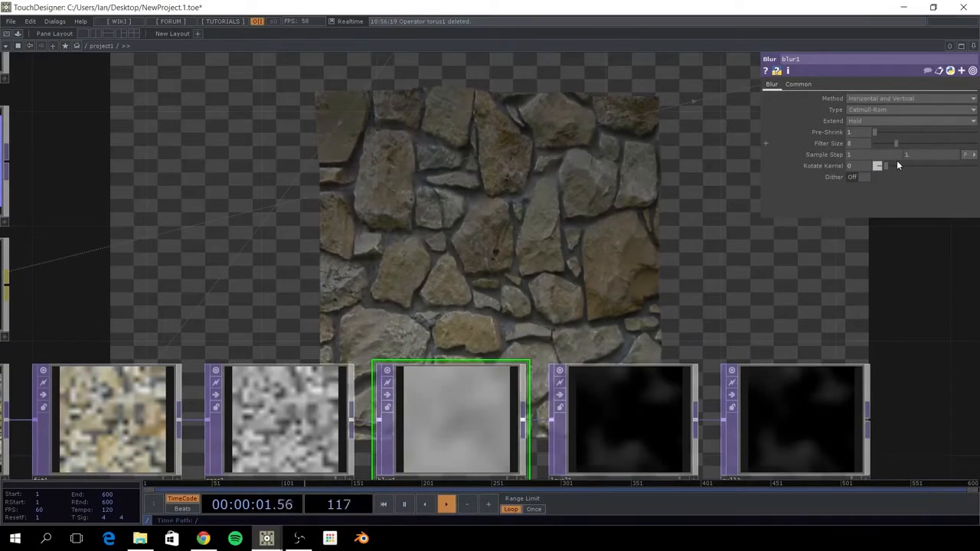
drag(541, 253, 490, 223)
drag(554, 321, 479, 356)
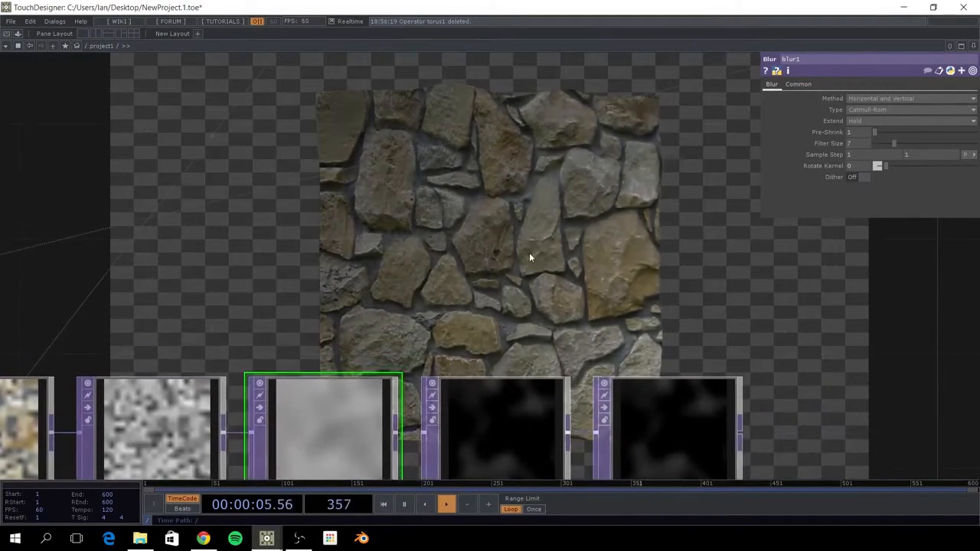
Move grid1 away from chopto1 to the empty area above null1, and select it to show its parameters.
drag(525, 253, 284, 268)
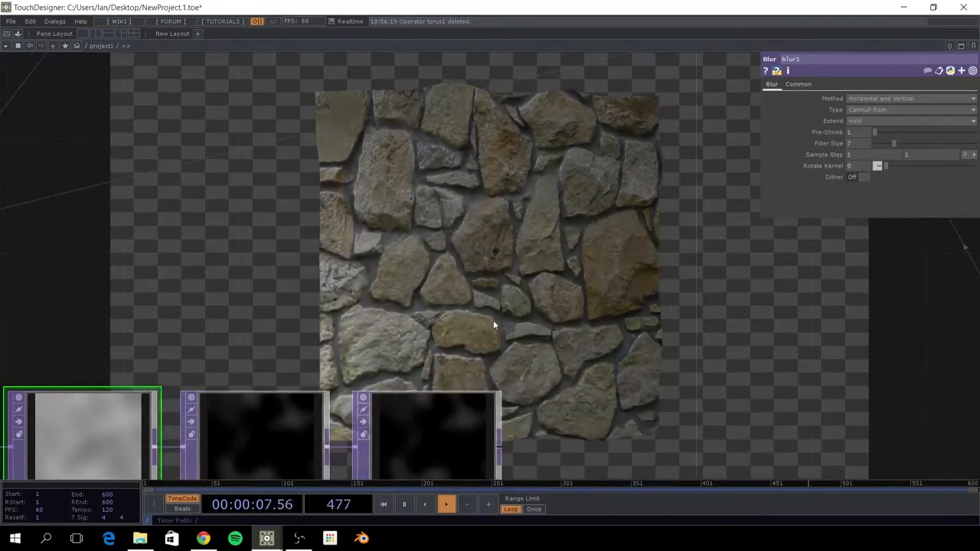
scroll(474, 277, down, 3)
drag(535, 265, 520, 344)
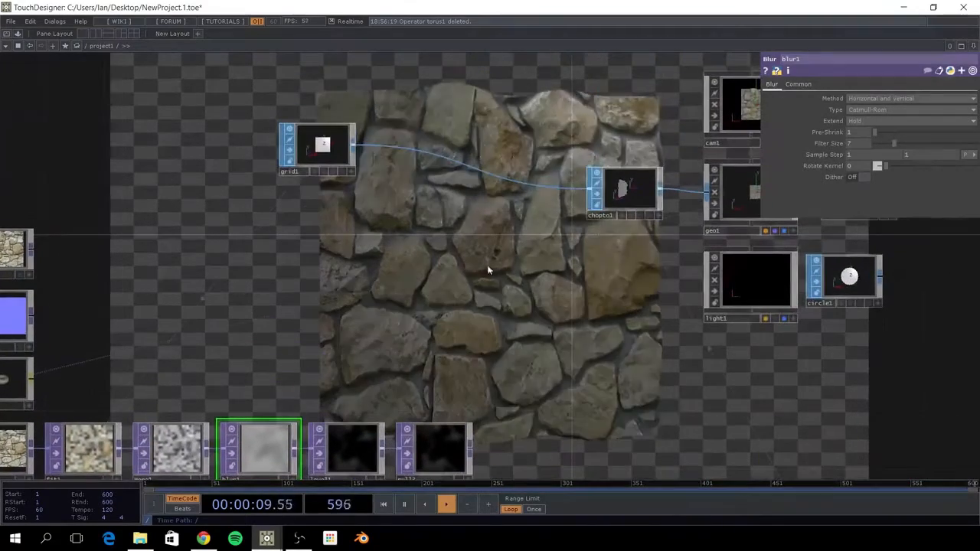
drag(402, 222, 487, 267)
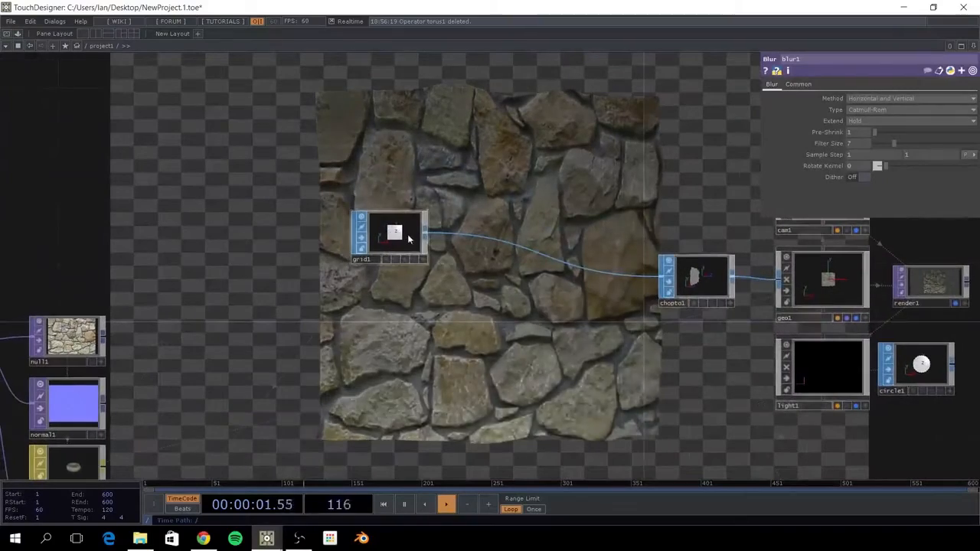
drag(325, 232, 48, 217)
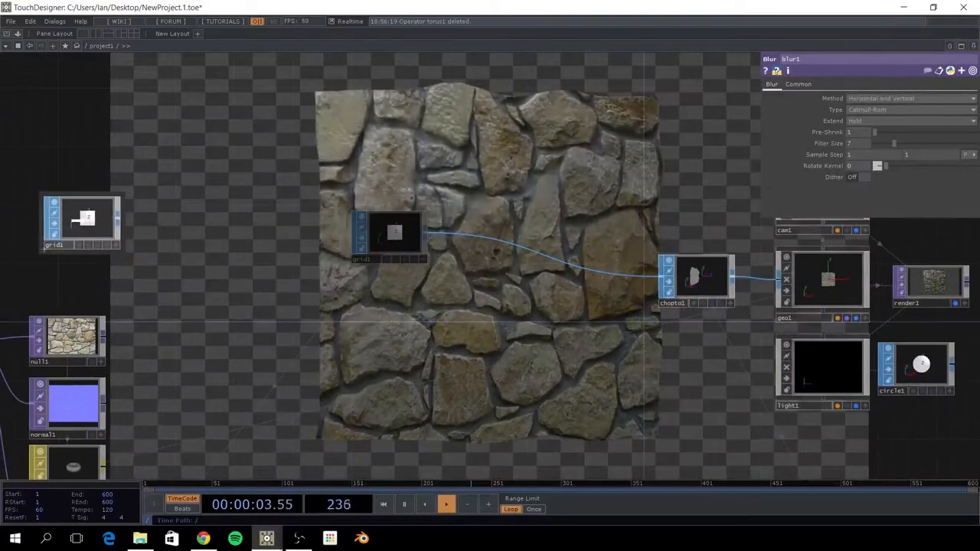
drag(125, 245, 201, 234)
click(169, 218)
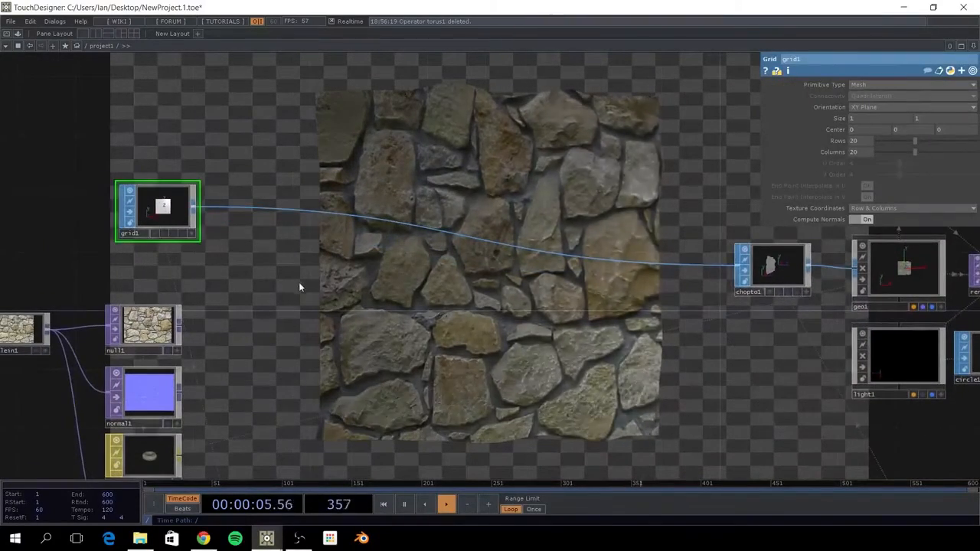
drag(337, 253, 431, 153)
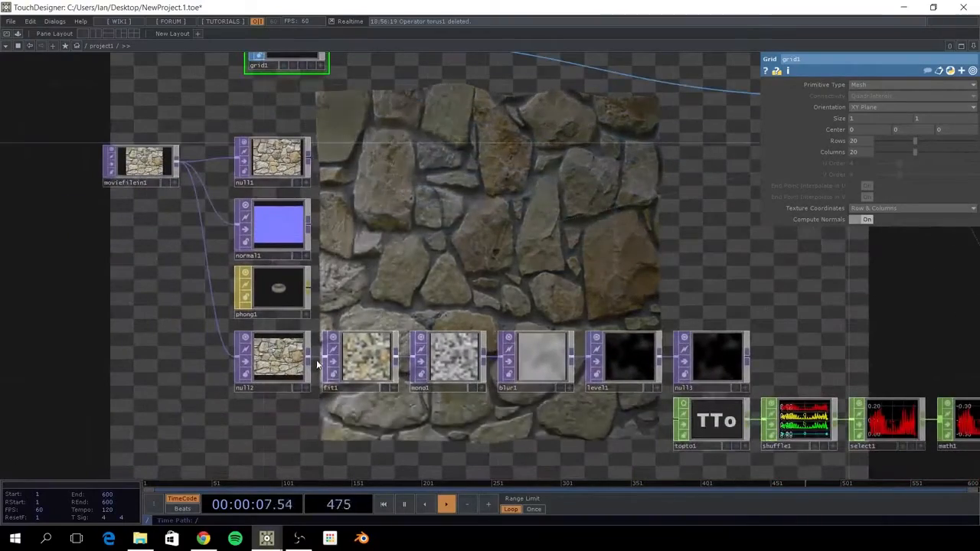
Check the image size of fit1 and of the source moviefilein1 in their operator info.
drag(444, 221, 446, 154)
scroll(335, 234, up, 5)
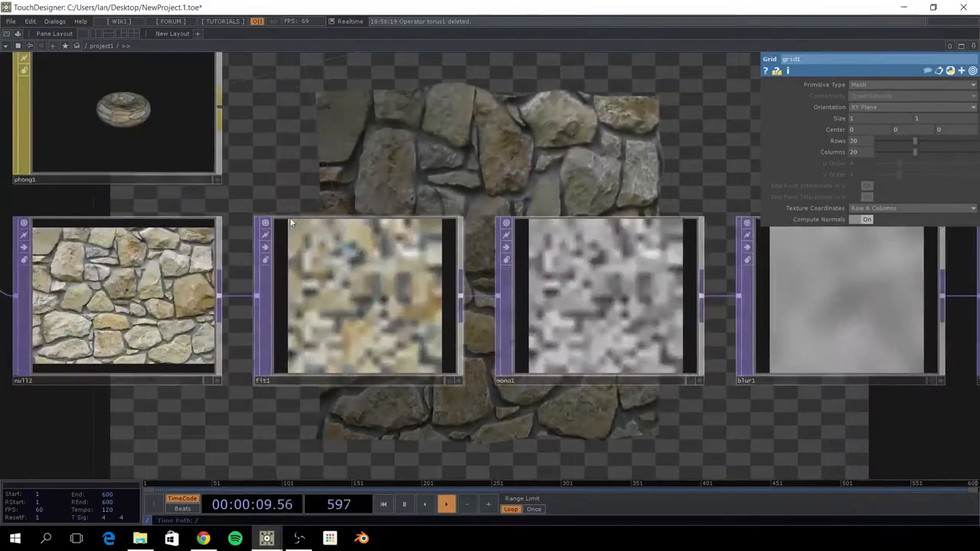
middle_click(393, 280)
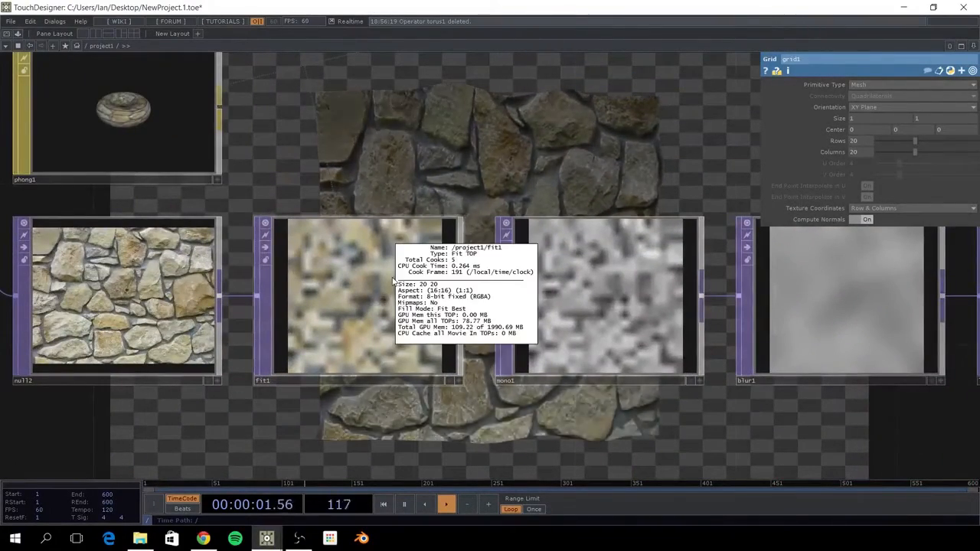
drag(486, 188, 265, 304)
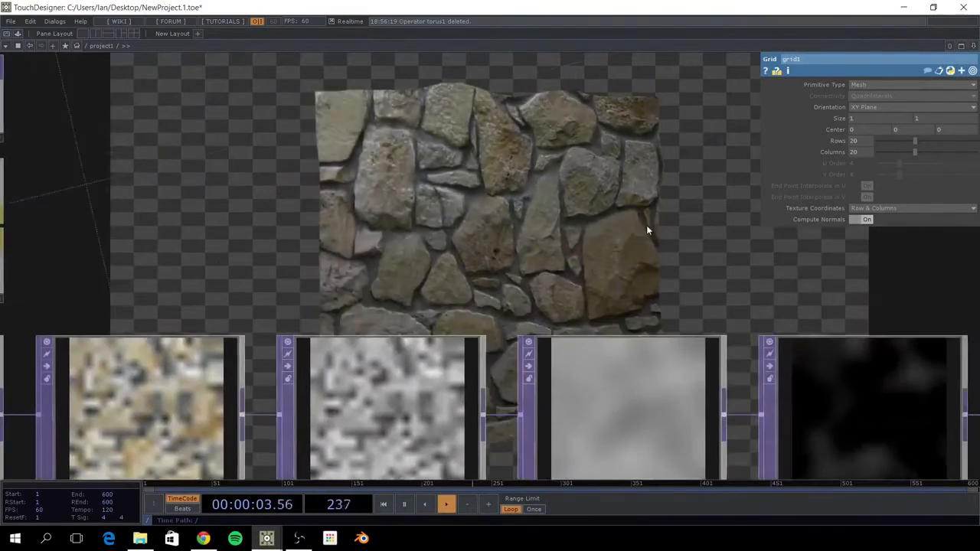
drag(648, 228, 382, 231)
scroll(459, 172, down, 4)
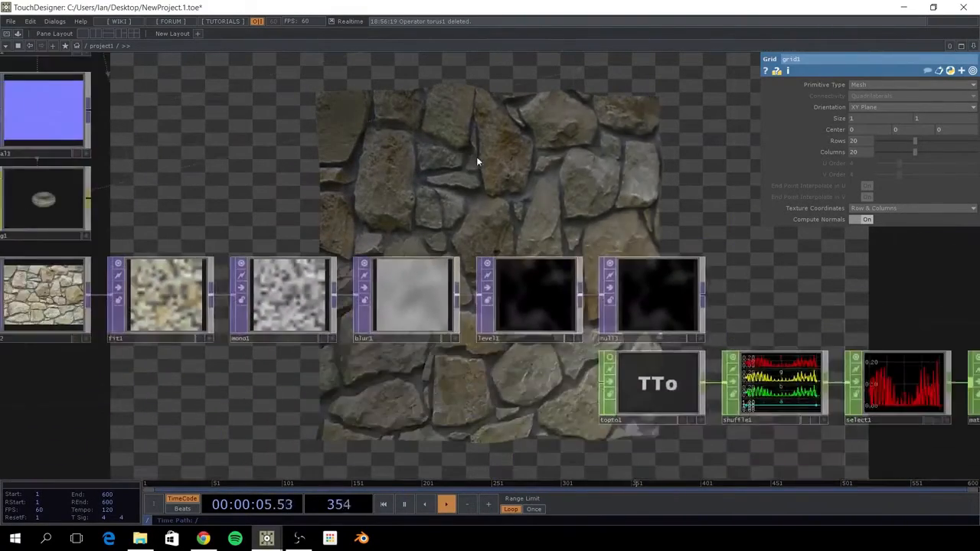
drag(476, 156, 410, 257)
drag(64, 219, 358, 267)
middle_click(100, 167)
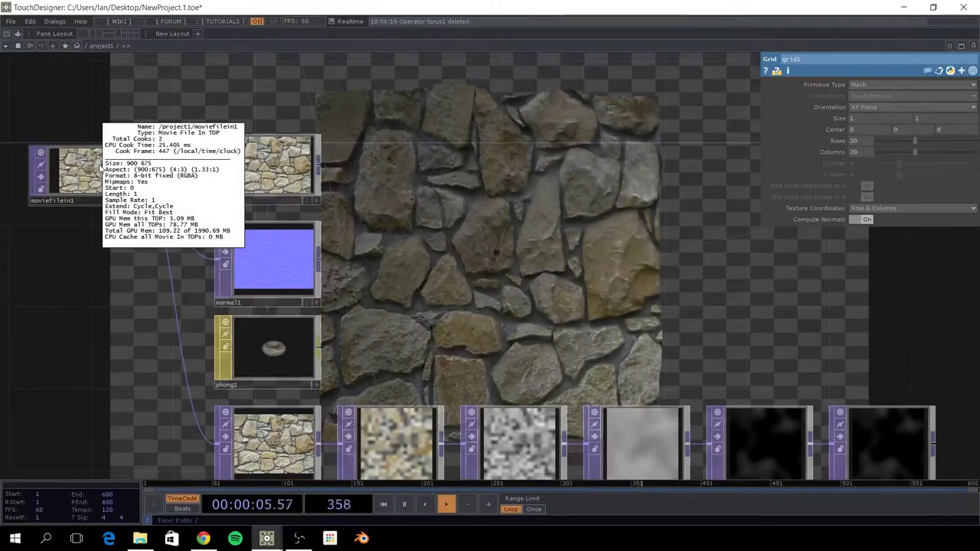
click(453, 206)
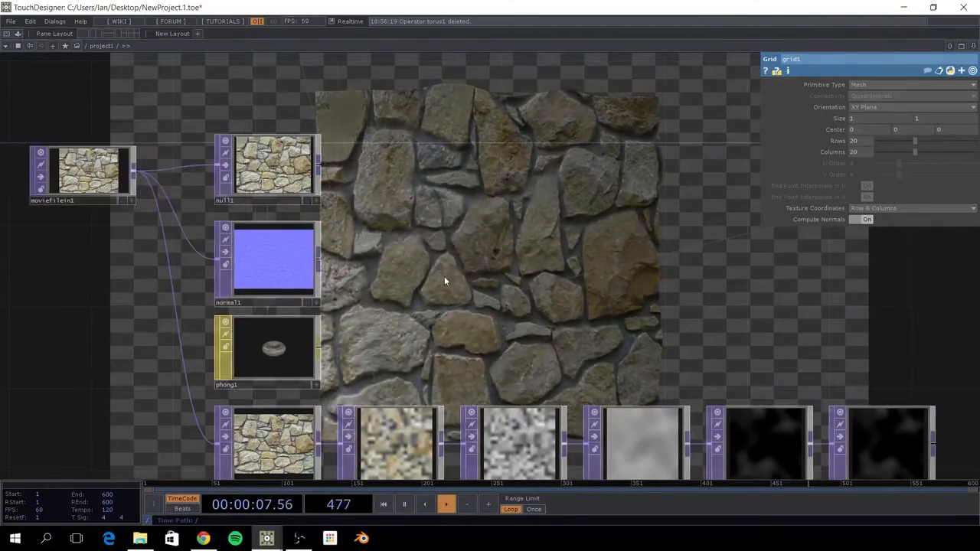
Set grid1's rows and columns to 100 each.
drag(464, 265, 411, 317)
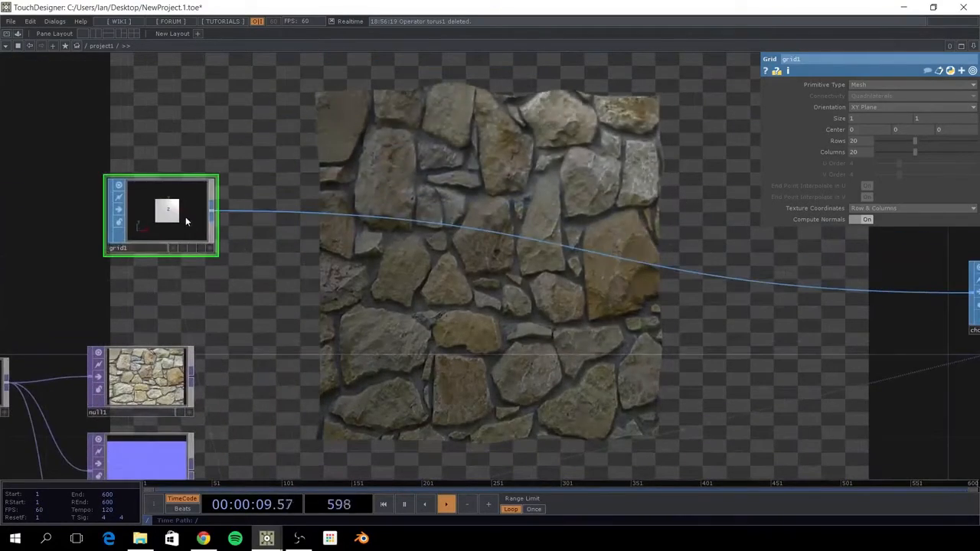
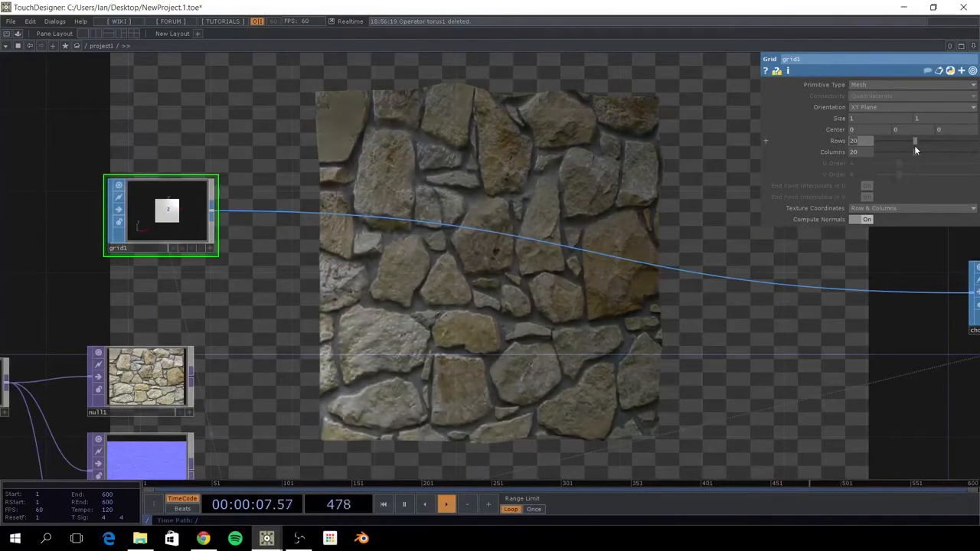
text(1)
key(Tab)
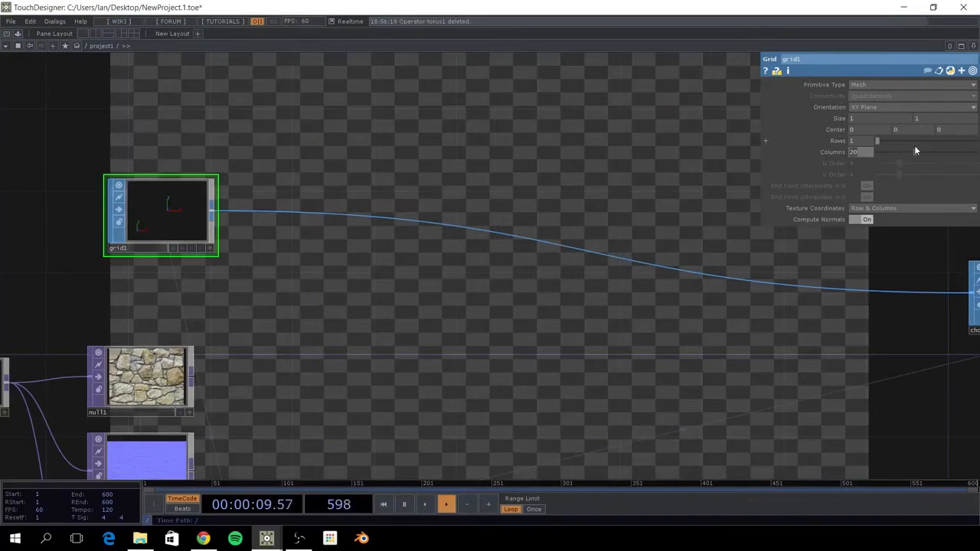
click(872, 140)
key(Tab)
text(100)
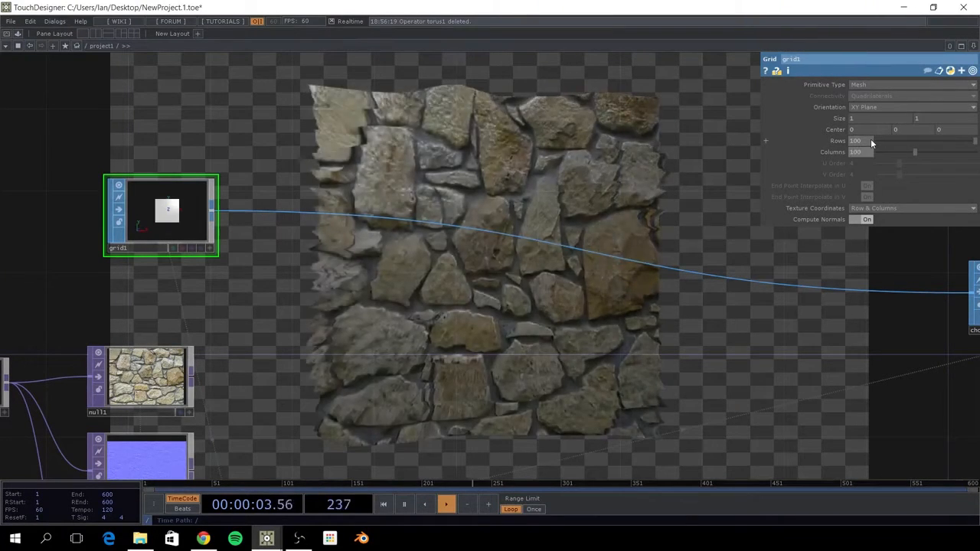
key(Return)
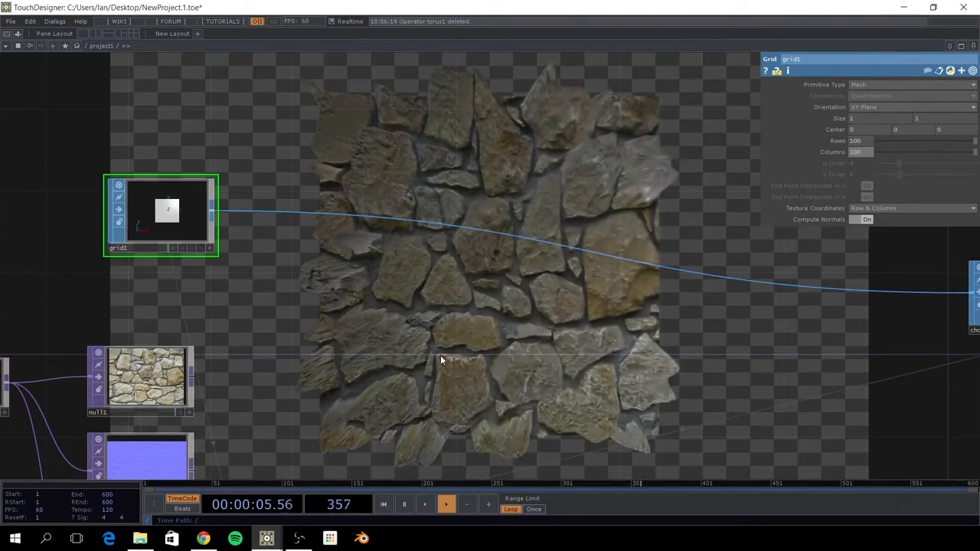
Check the fit1 image feeding the displacement chain, and lower level1's black level to 0.17.
drag(441, 356, 396, 51)
drag(400, 272, 395, 222)
click(243, 275)
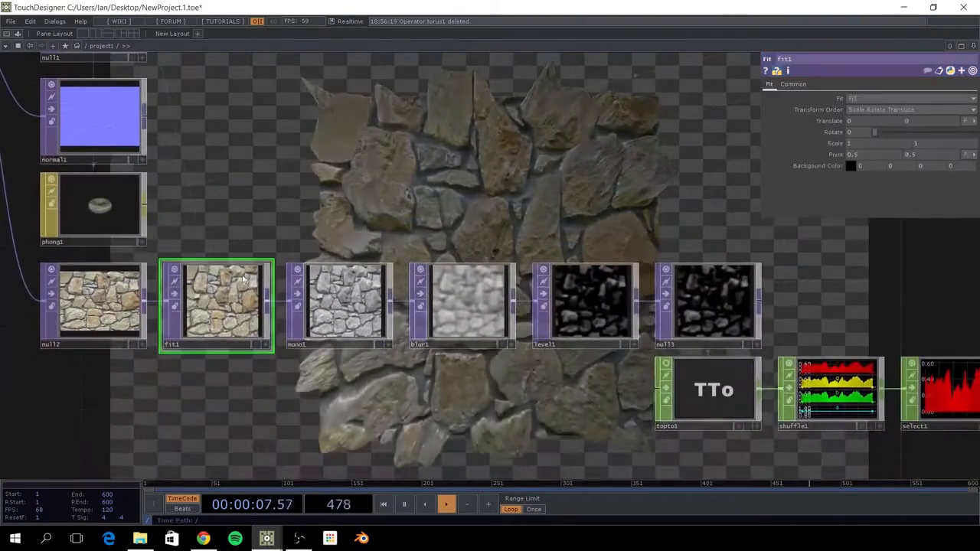
drag(313, 364, 237, 373)
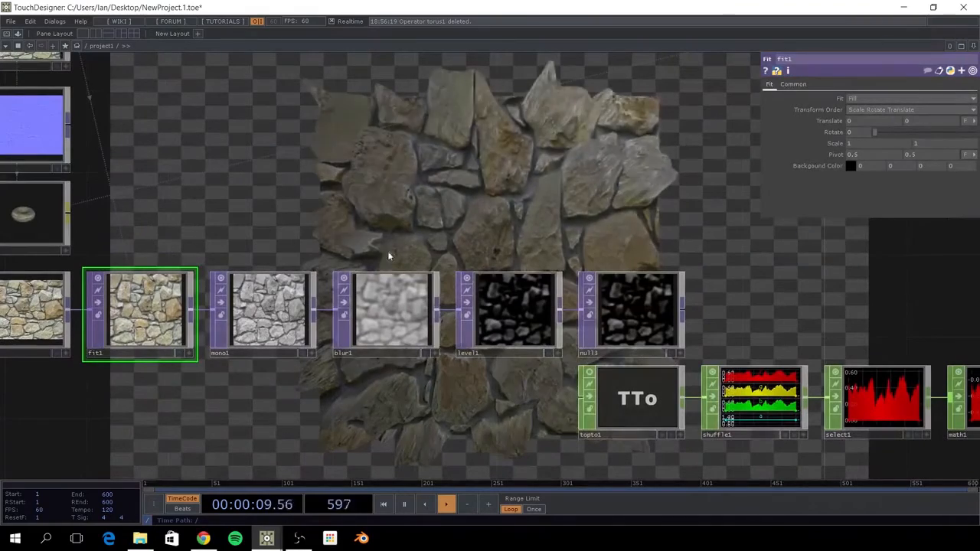
drag(425, 219, 327, 227)
drag(392, 244, 383, 264)
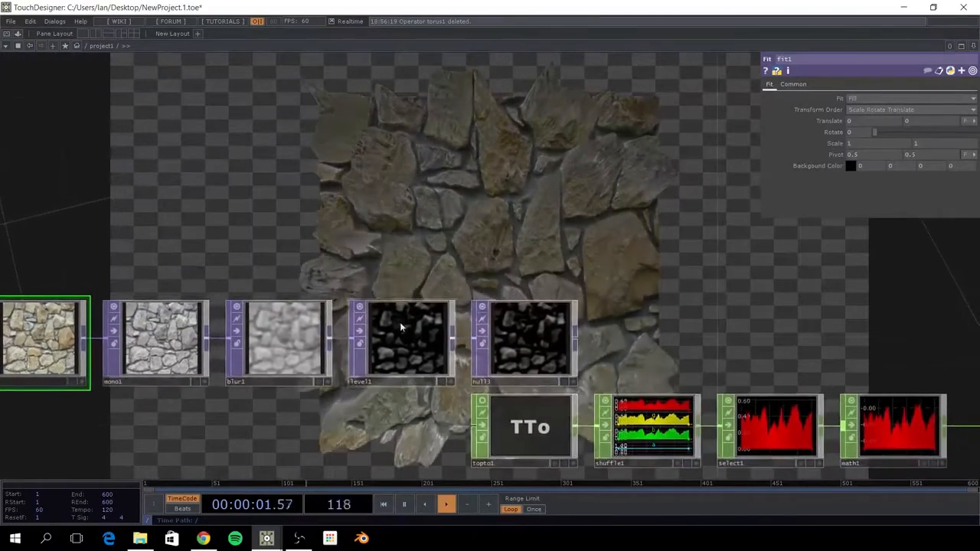
click(399, 327)
scroll(399, 328, up, 5)
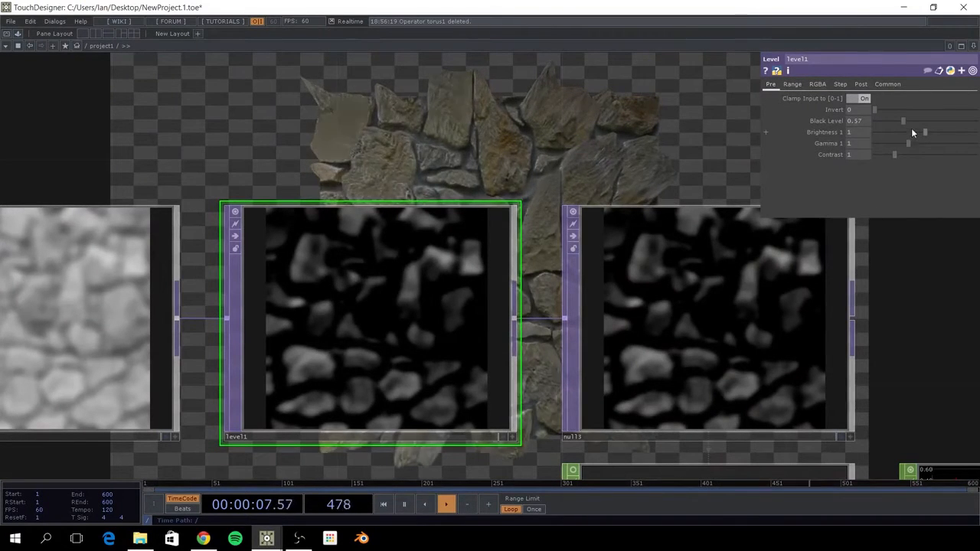
mouse_move(904, 121)
mouse_down()
mouse_move(914, 119)
mouse_move(900, 123)
mouse_up()
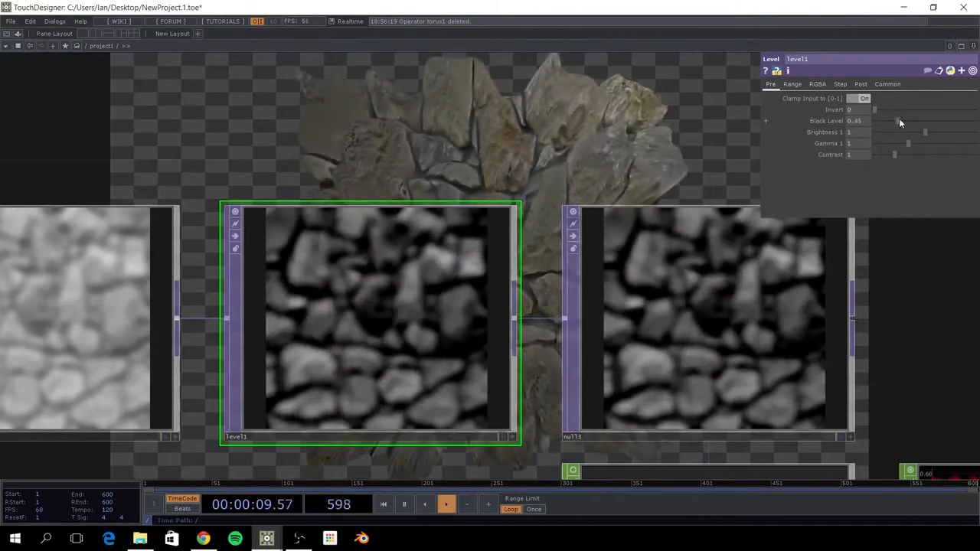
drag(670, 187, 572, 368)
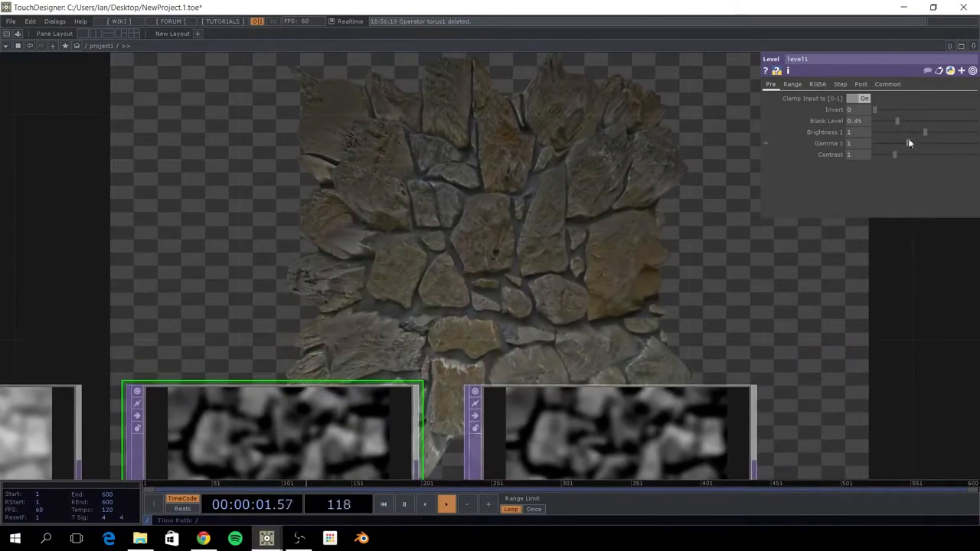
mouse_move(897, 122)
mouse_down()
mouse_move(883, 120)
mouse_move(909, 121)
mouse_move(882, 122)
mouse_up()
Lower cam1's Y translate to -1.4 to view the displaced wall from below in render1.
drag(496, 277, 294, 216)
scroll(534, 263, down, 3)
drag(573, 288, 191, 375)
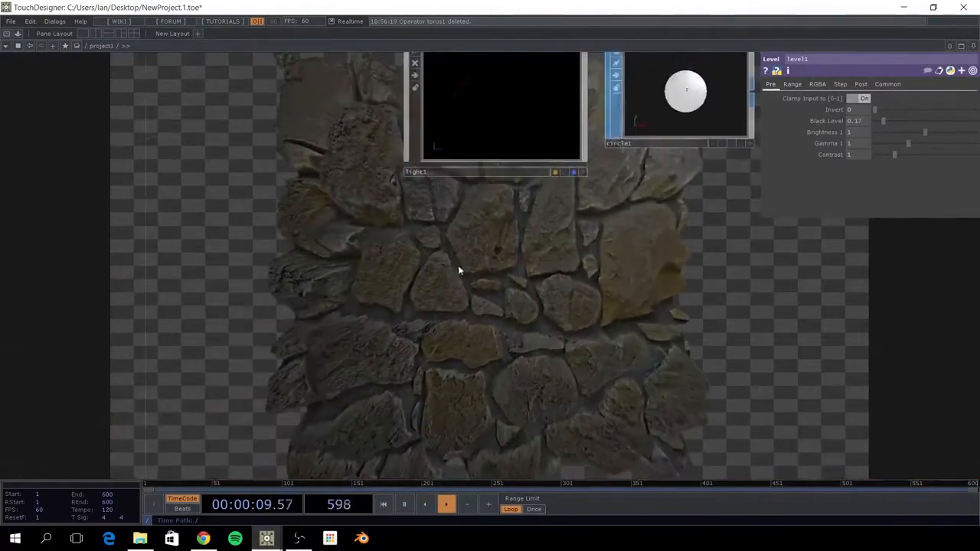
drag(570, 245, 190, 407)
drag(335, 136, 396, 224)
drag(352, 82, 330, 194)
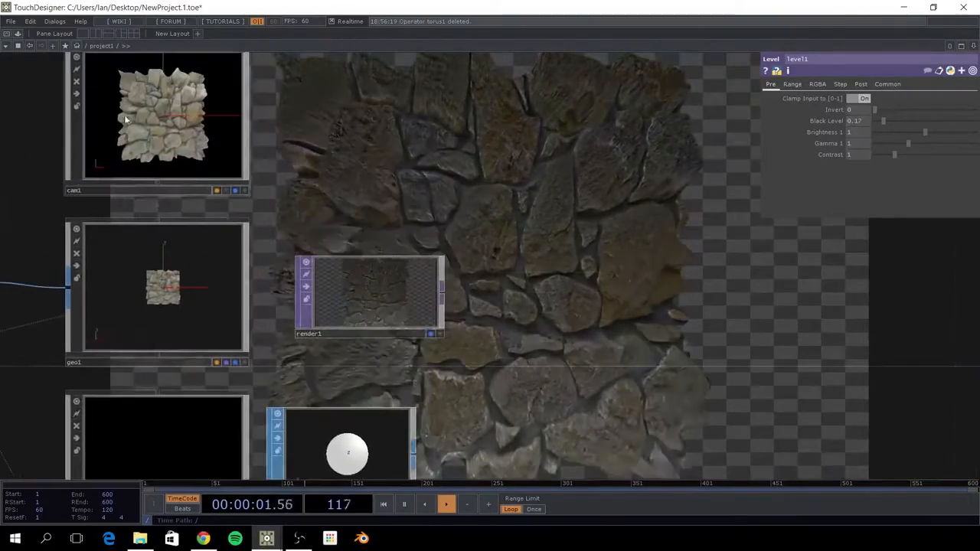
click(224, 167)
scroll(398, 291, up, 5)
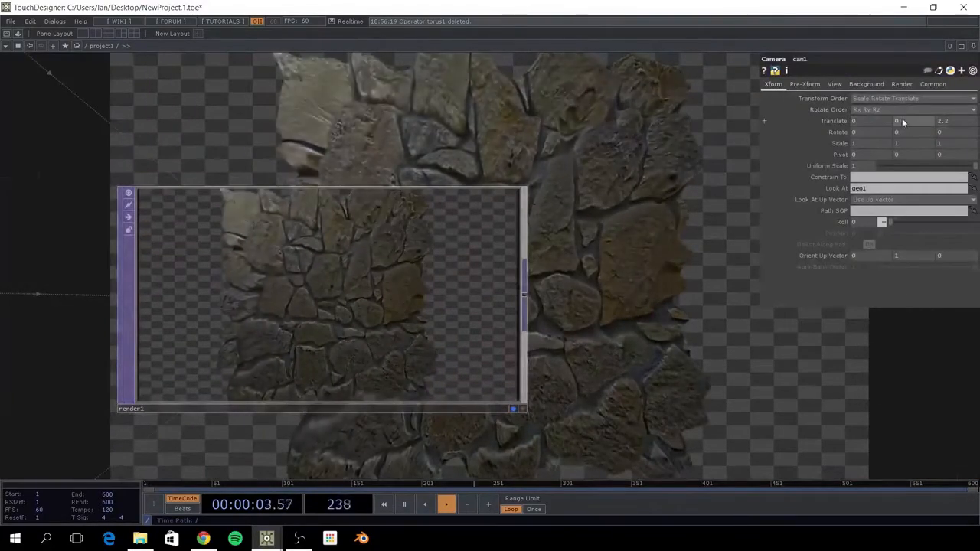
middle_drag(902, 119, 900, 104)
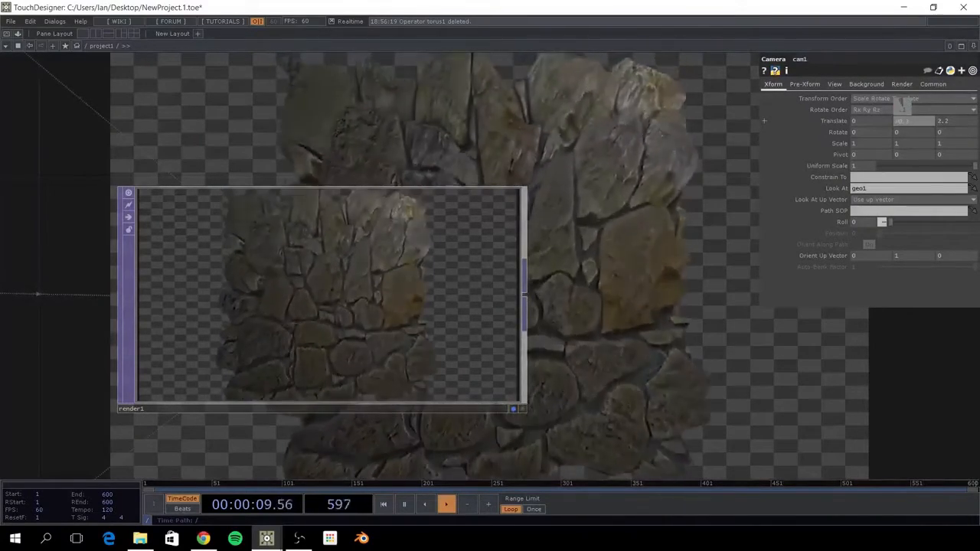
scroll(279, 326, up, 3)
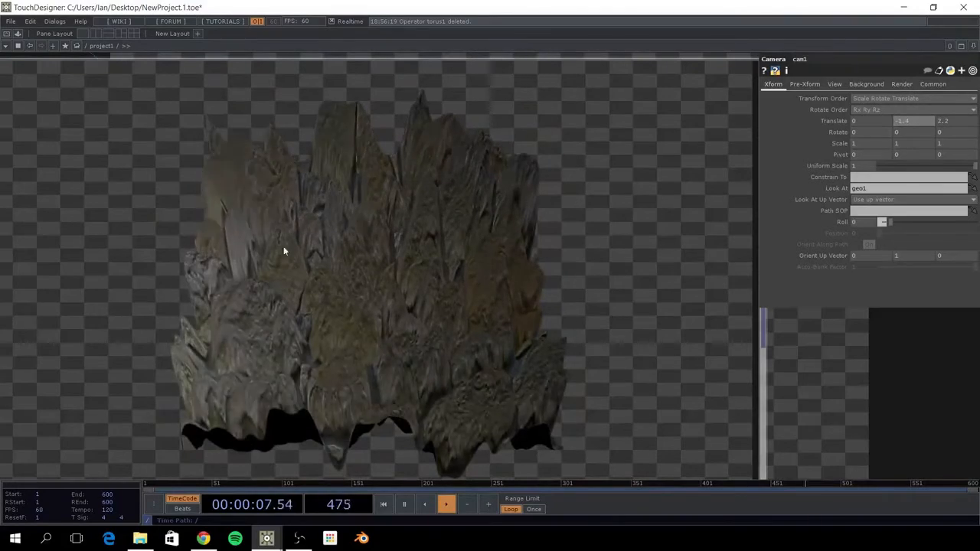
Set math1's To Range to -0.25 and 0.25 to reduce the wall's displacement.
scroll(509, 243, down, 10)
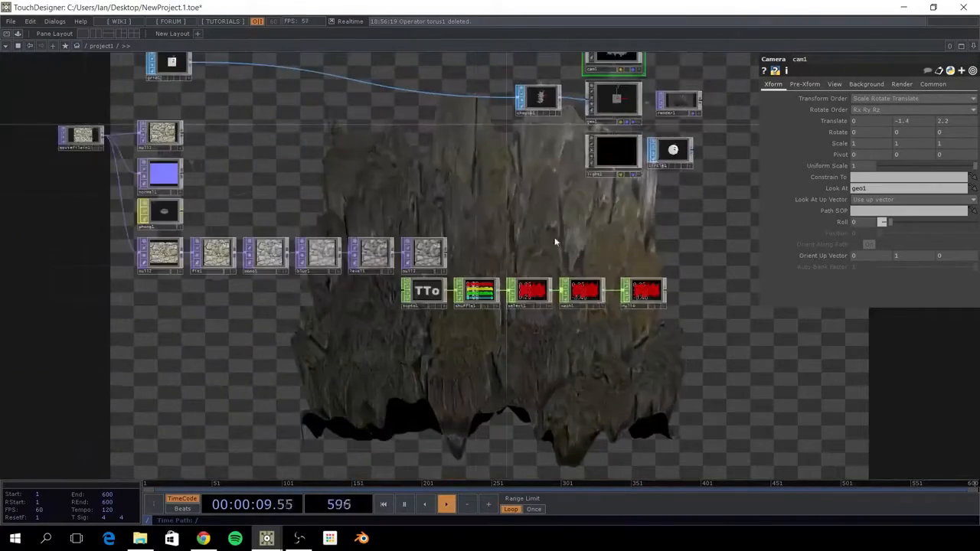
drag(499, 172, 487, 155)
click(555, 262)
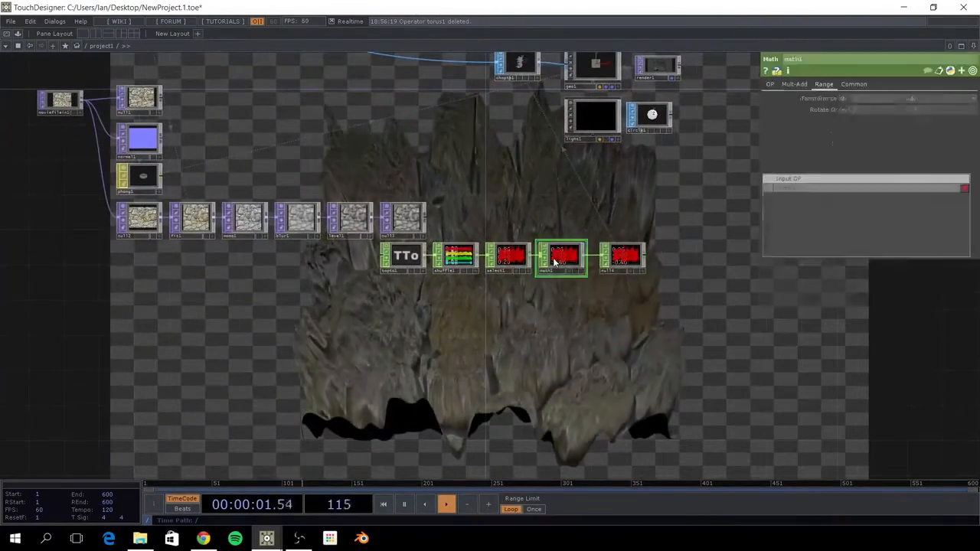
middle_drag(594, 250, 699, 141)
drag(756, 122, 587, 211)
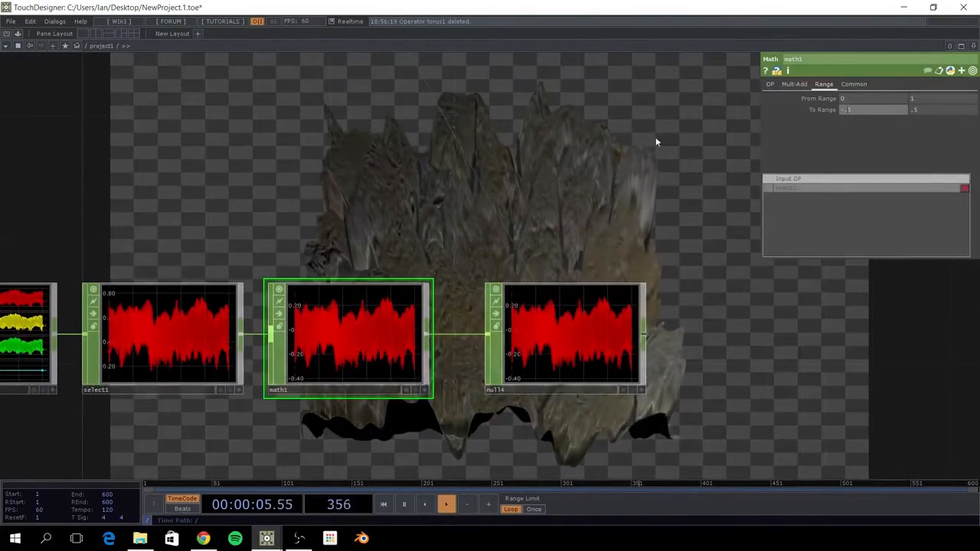
key(BackSpace)
text(25)
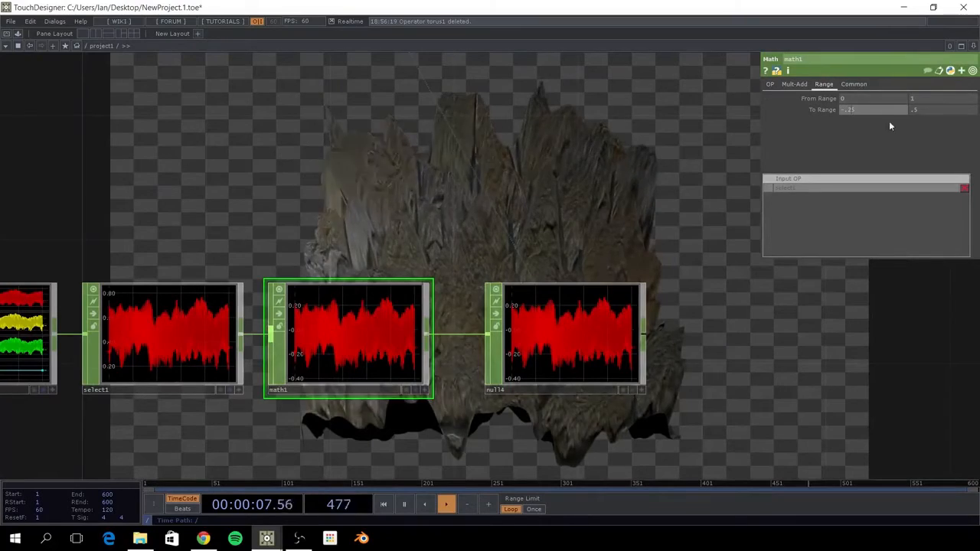
click(913, 109)
text(2)
key(Return)
Try other Y translate values on cam1 while watching the wall, and leave it at -1.1.
drag(684, 149, 385, 280)
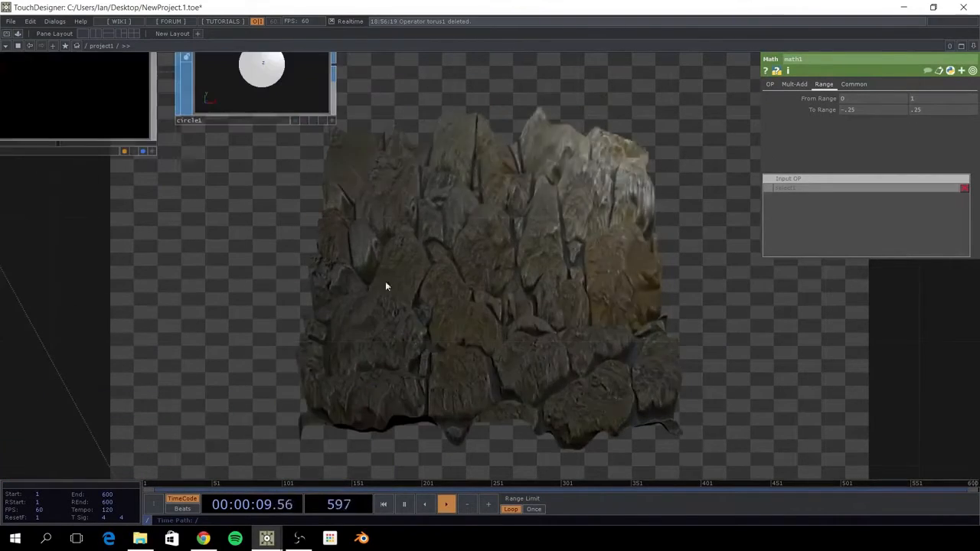
drag(460, 287, 189, 384)
scroll(189, 384, down, 2)
drag(199, 158, 417, 355)
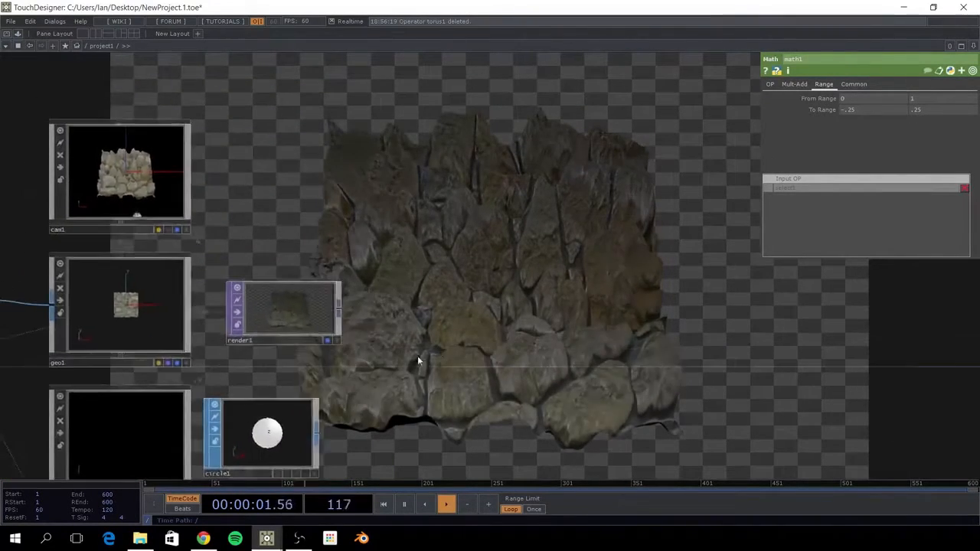
scroll(278, 322, up, 5)
drag(386, 418, 466, 499)
click(48, 59)
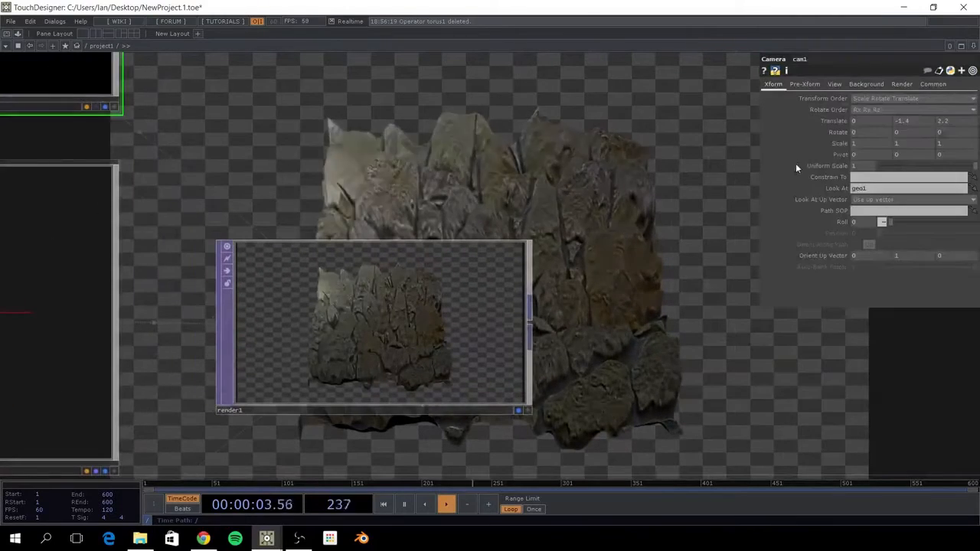
drag(919, 125, 922, 105)
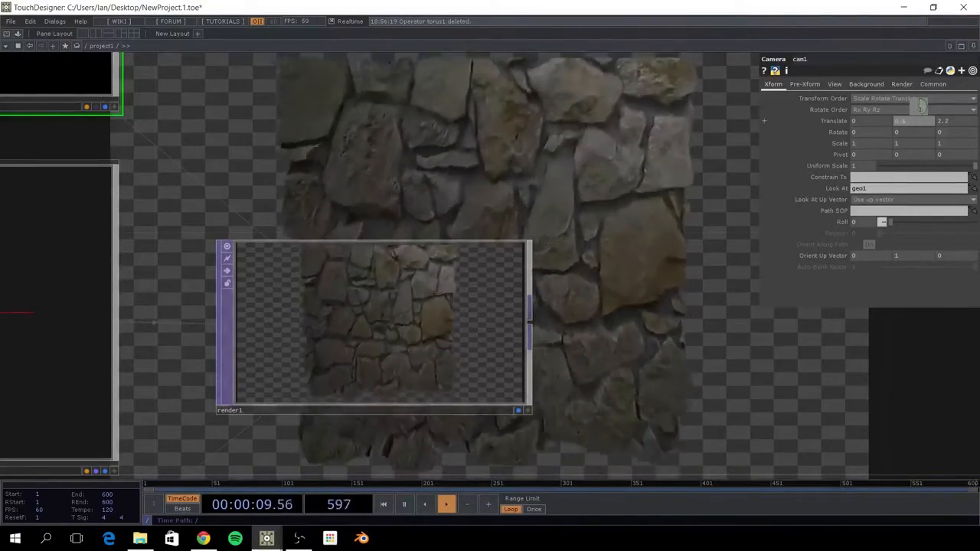
Raise blur1's filter size to 14 and check the smoothed displacement on the rendered wall.
drag(615, 310, 636, 104)
scroll(612, 199, down, 5)
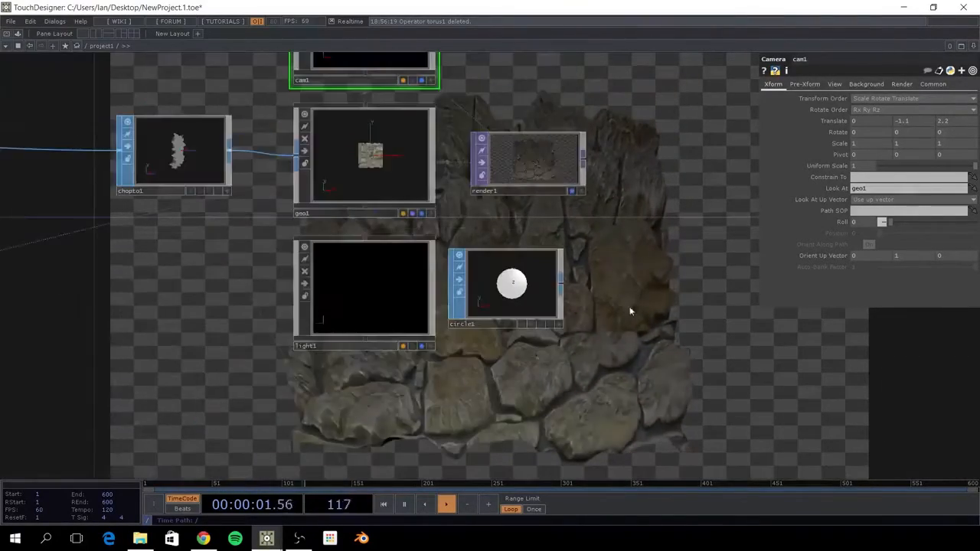
drag(519, 396, 601, 210)
drag(474, 298, 972, 251)
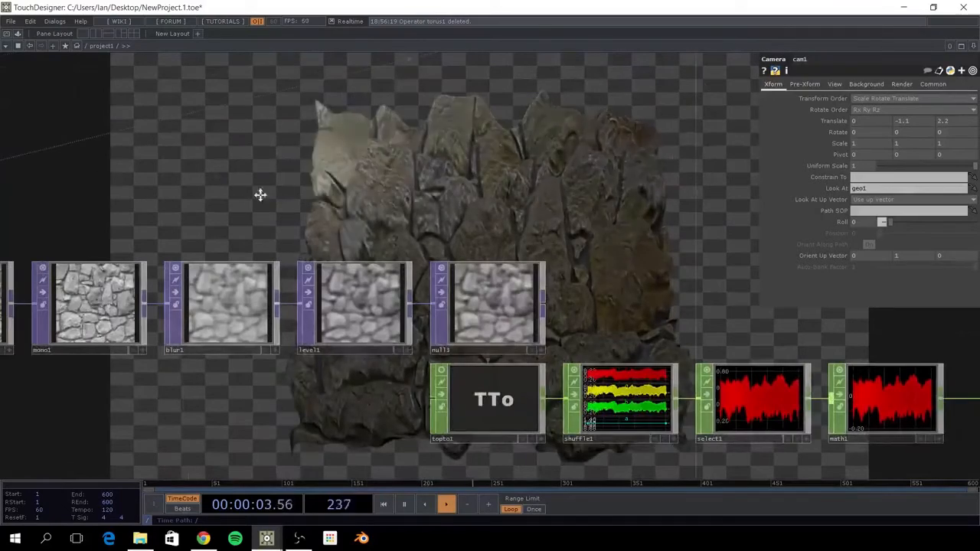
drag(260, 194, 262, 277)
click(265, 303)
scroll(265, 303, up, 2)
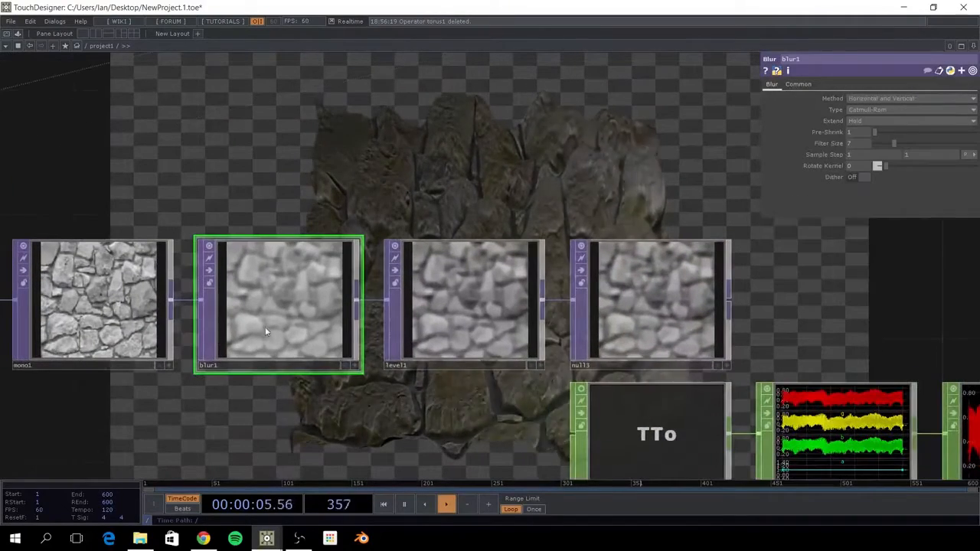
mouse_move(903, 142)
mouse_down()
mouse_move(925, 140)
mouse_move(916, 141)
mouse_up()
drag(479, 183, 232, 265)
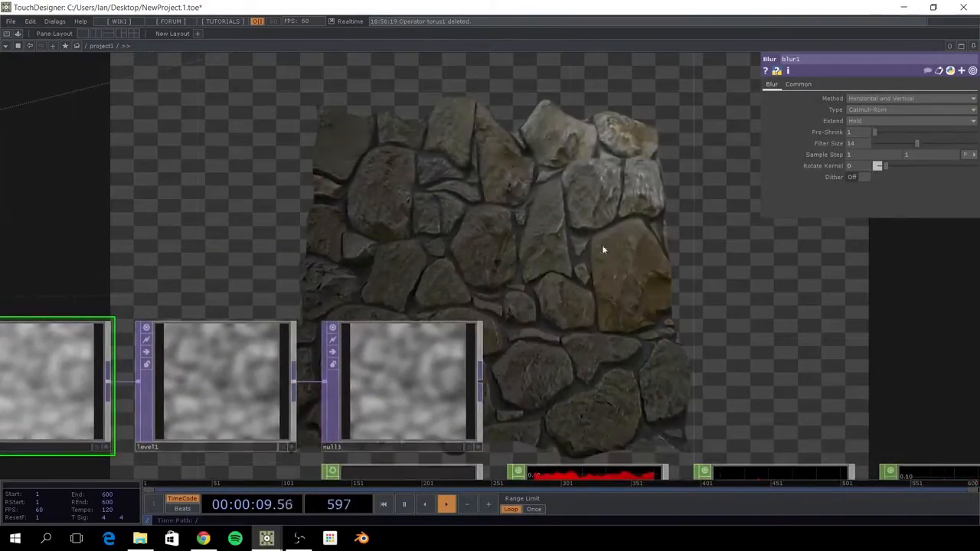
drag(689, 245, 554, 262)
drag(617, 260, 978, 272)
drag(612, 224, 231, 289)
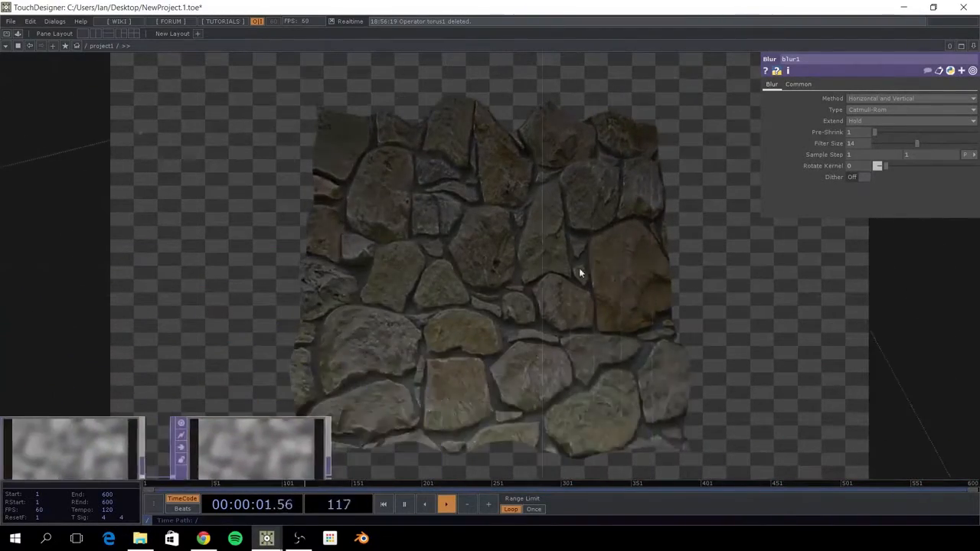
Raise cam1's Y translate to -0.4 to view the displaced wall from a less steep angle.
drag(730, 263, 424, 299)
drag(502, 372, 80, 501)
scroll(548, 288, down, 4)
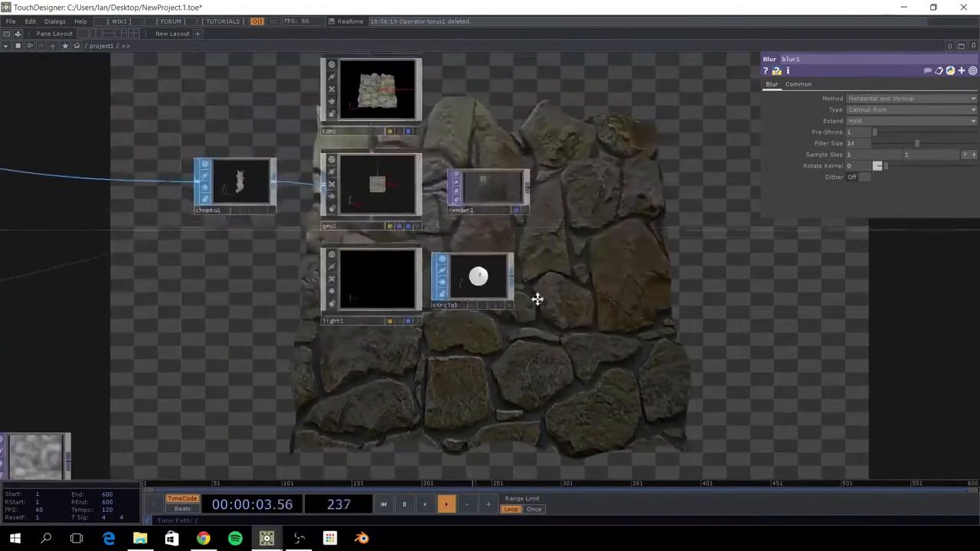
drag(536, 299, 412, 380)
click(290, 186)
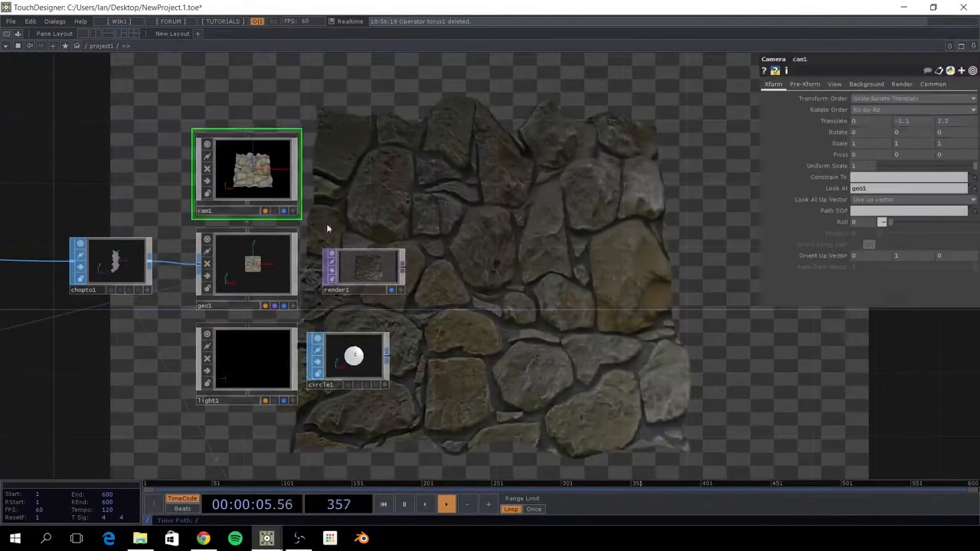
scroll(348, 259, up, 7)
mouse_move(916, 121)
middle_down()
mouse_move(907, 123)
mouse_move(913, 106)
middle_up()
drag(599, 211, 446, 385)
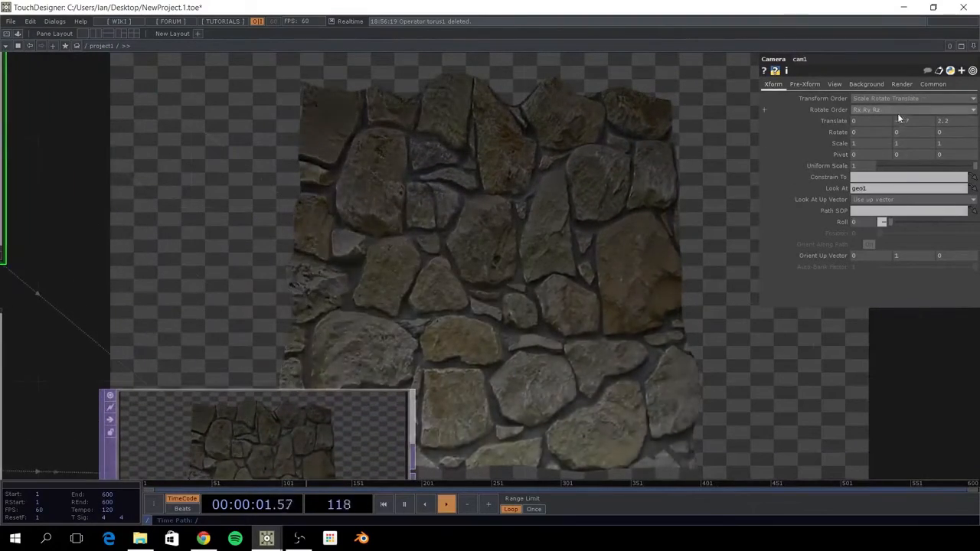
middle_drag(899, 117, 907, 105)
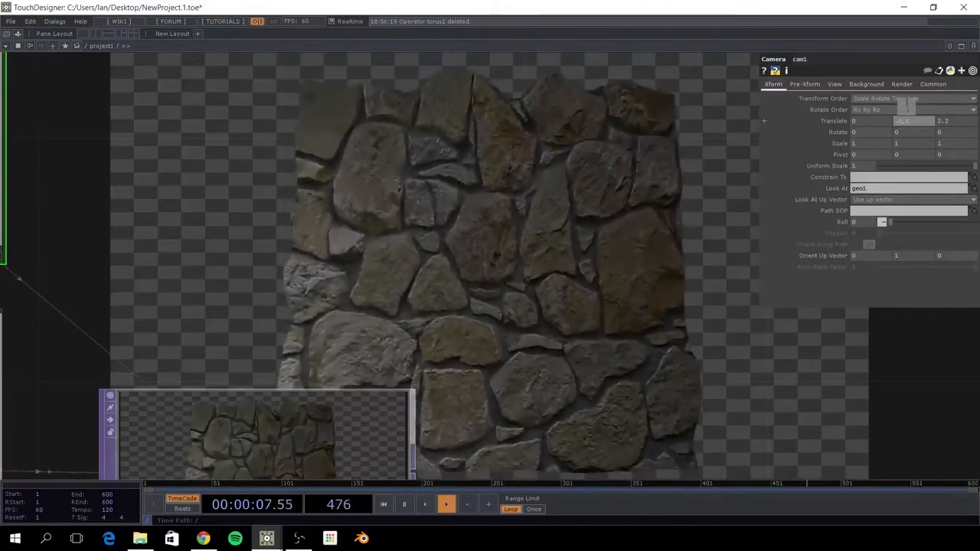
Raise level1's black level to darken the blurred grayscale image that drives the displacement.
drag(417, 349, 573, 127)
scroll(574, 127, down, 5)
drag(342, 215, 635, 53)
scroll(265, 248, up, 5)
click(334, 256)
drag(360, 149, 492, 304)
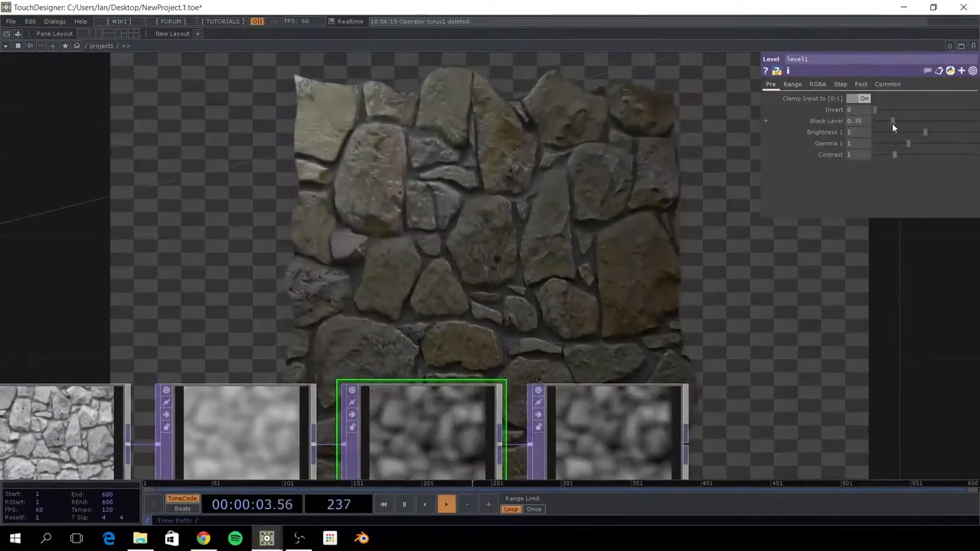
drag(872, 123, 896, 132)
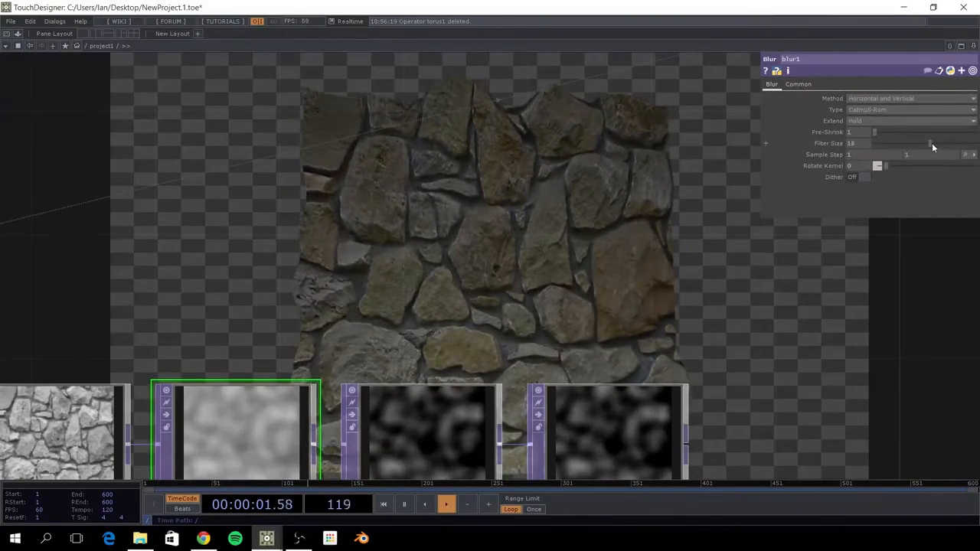
Set blur1's filter size to 15 to smooth the wall's displacement slightly more.
mouse_move(916, 146)
mouse_down()
mouse_move(875, 147)
mouse_move(931, 150)
mouse_up()
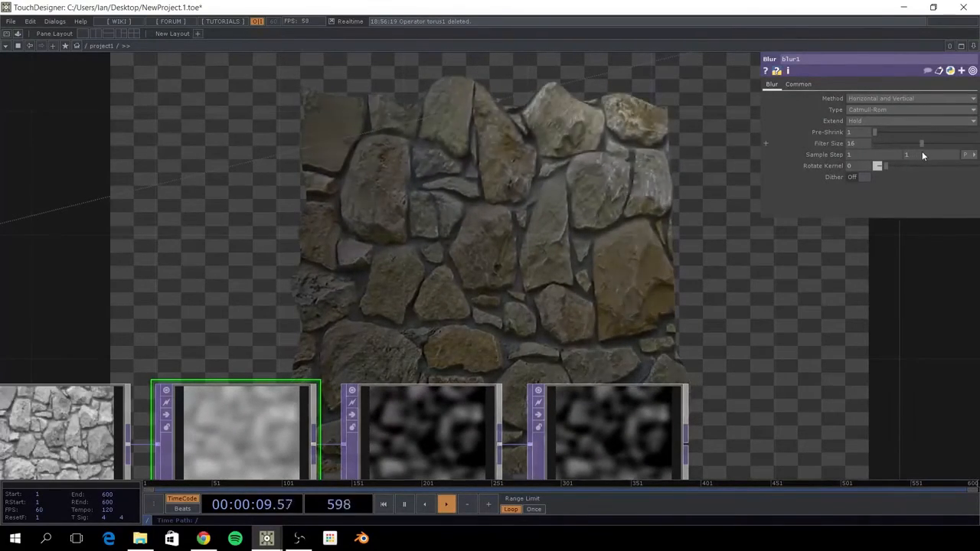
drag(922, 151, 919, 151)
Try other Y translate values on cam1 while watching the render, and leave it at -0.4.
drag(666, 191, 521, 231)
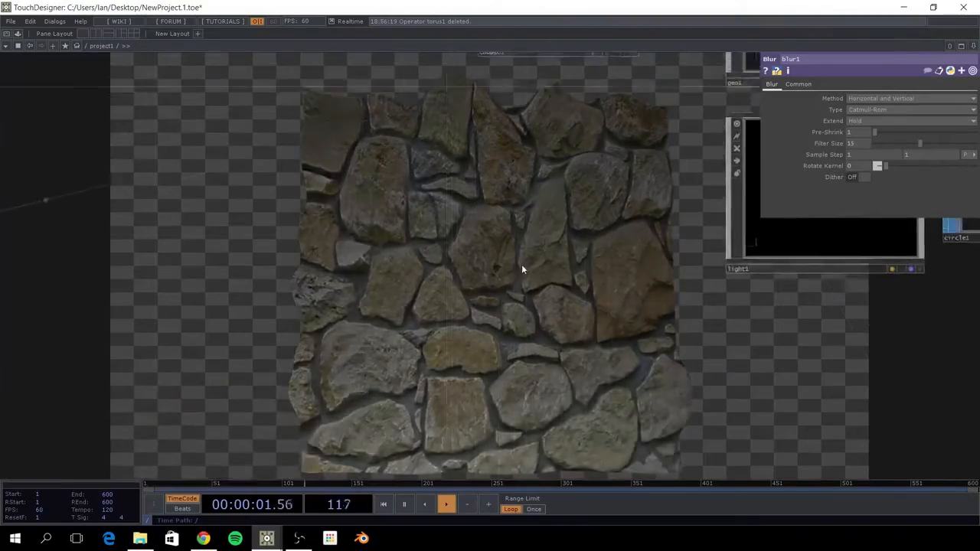
scroll(522, 269, down, 5)
drag(404, 295, 149, 336)
scroll(473, 217, up, 7)
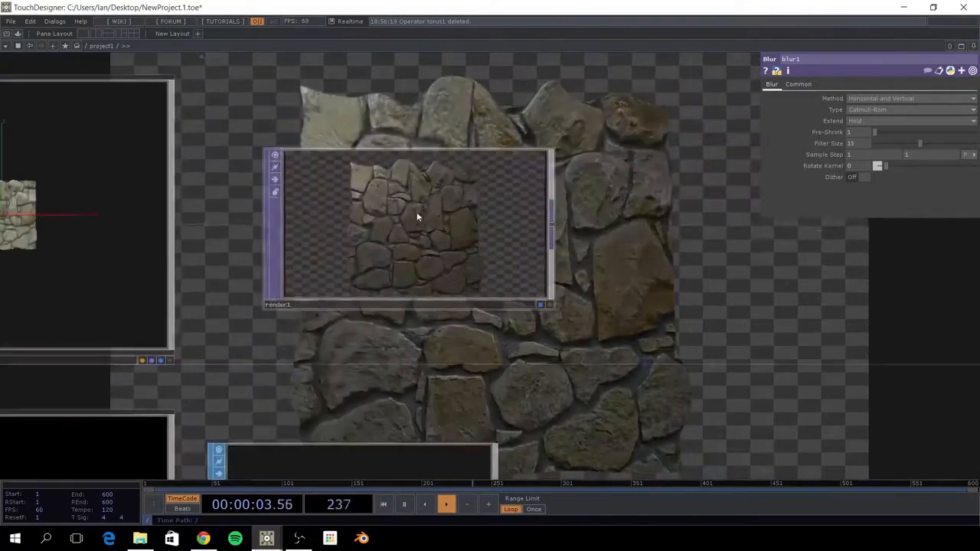
click(420, 218)
drag(656, 203, 653, 267)
click(178, 92)
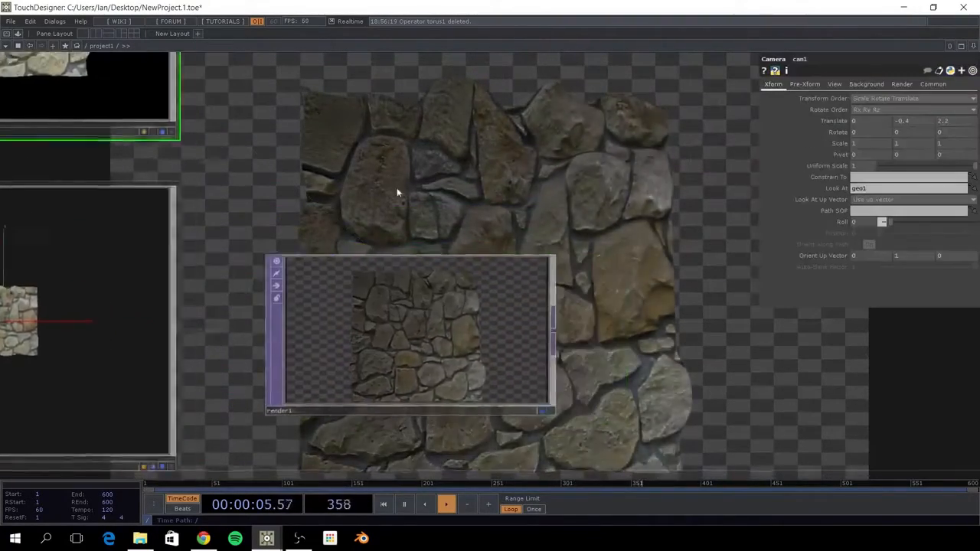
drag(903, 121, 910, 103)
drag(560, 144, 656, 111)
scroll(646, 120, down, 5)
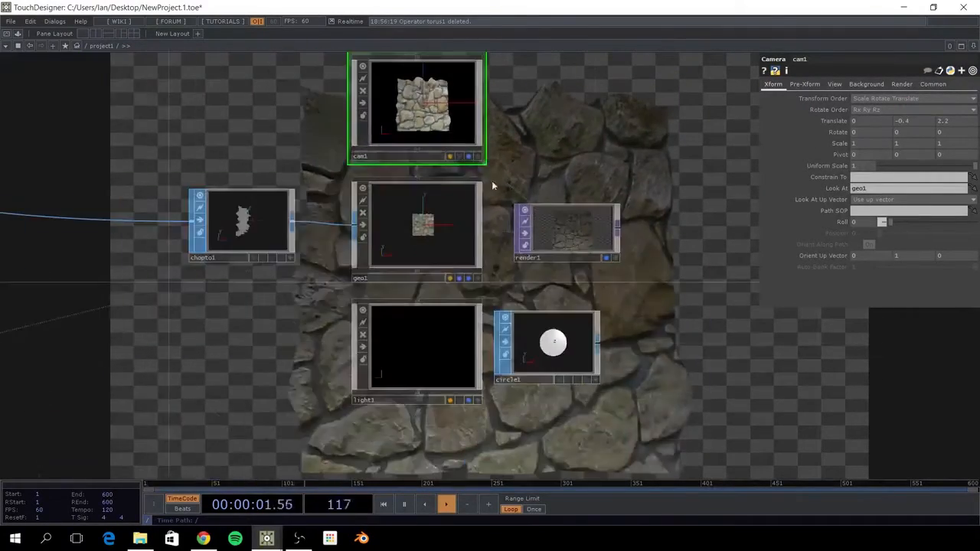
drag(592, 180, 179, 275)
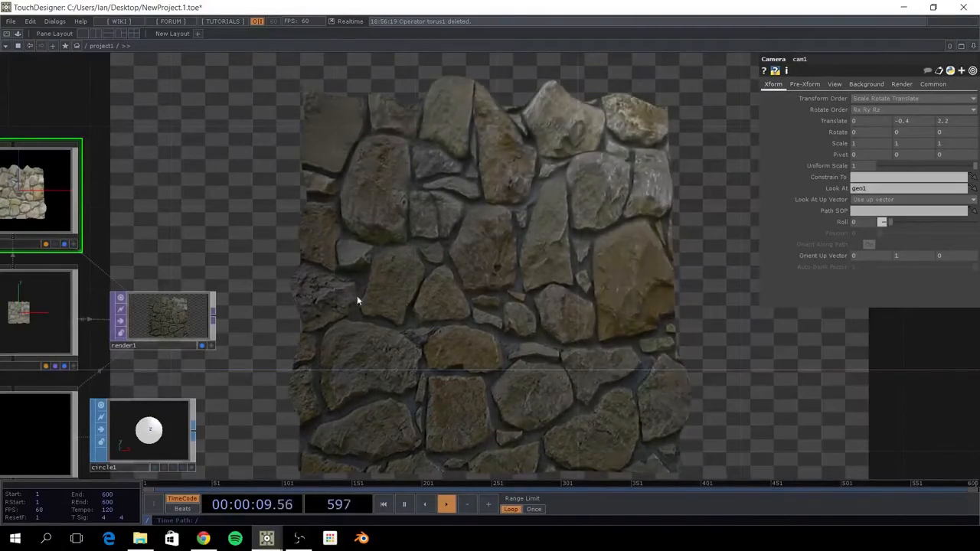
drag(408, 333, 477, 290)
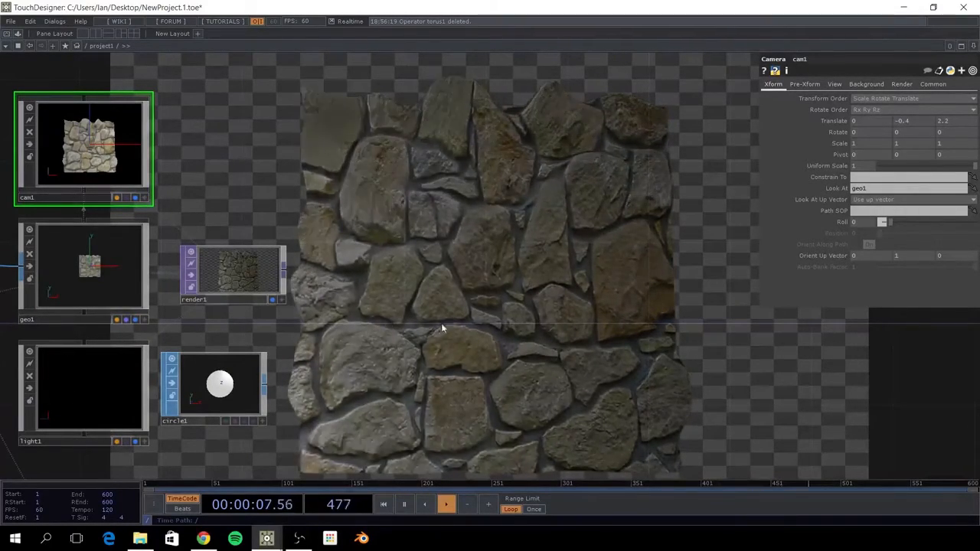
drag(417, 368, 658, 371)
drag(369, 365, 416, 279)
Increase normal1's sample step to 2.7 in both directions to strengthen the stone's surface detail.
drag(432, 310, 210, 363)
scroll(496, 304, down, 5)
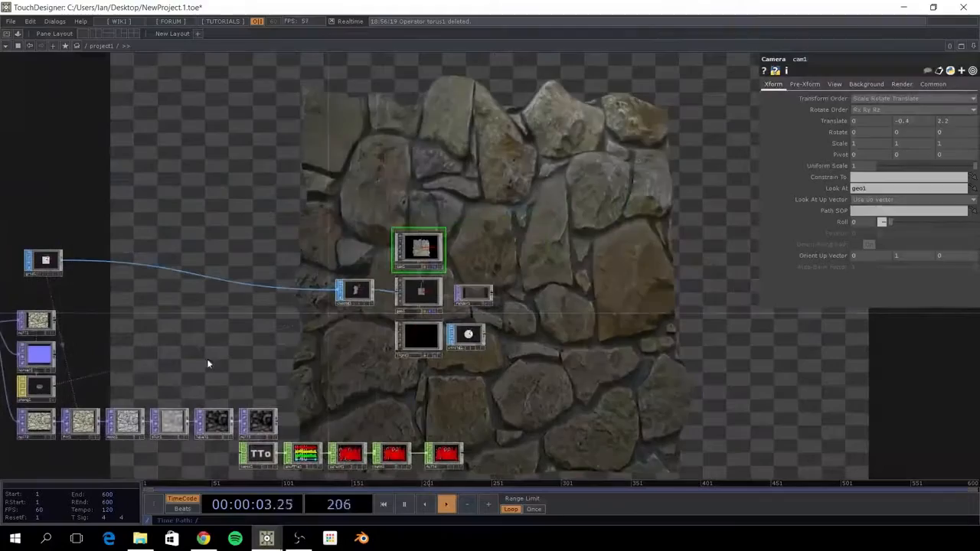
click(37, 356)
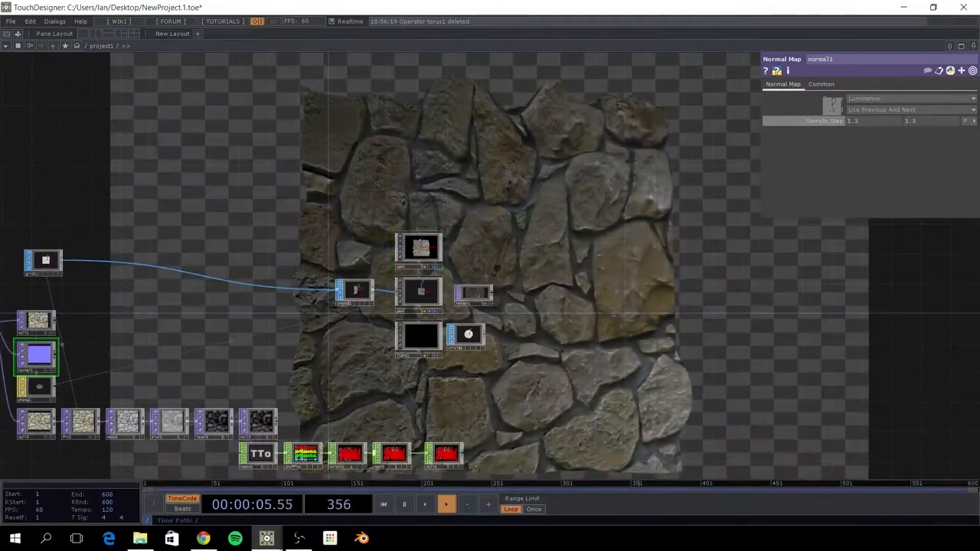
drag(832, 103, 836, 105)
Try high and low shininess values on the phong1 material and set it to 1.
drag(572, 233, 513, 275)
drag(488, 245, 705, 147)
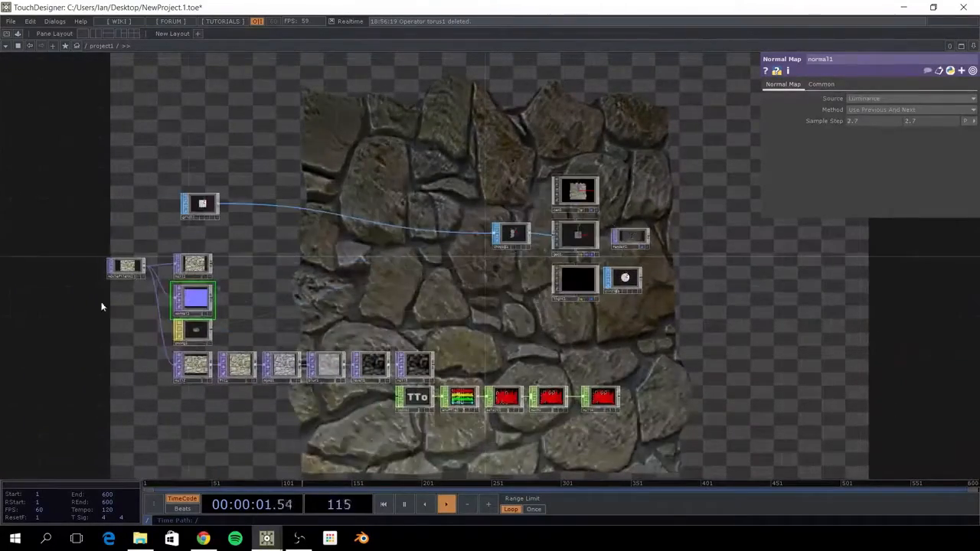
click(184, 335)
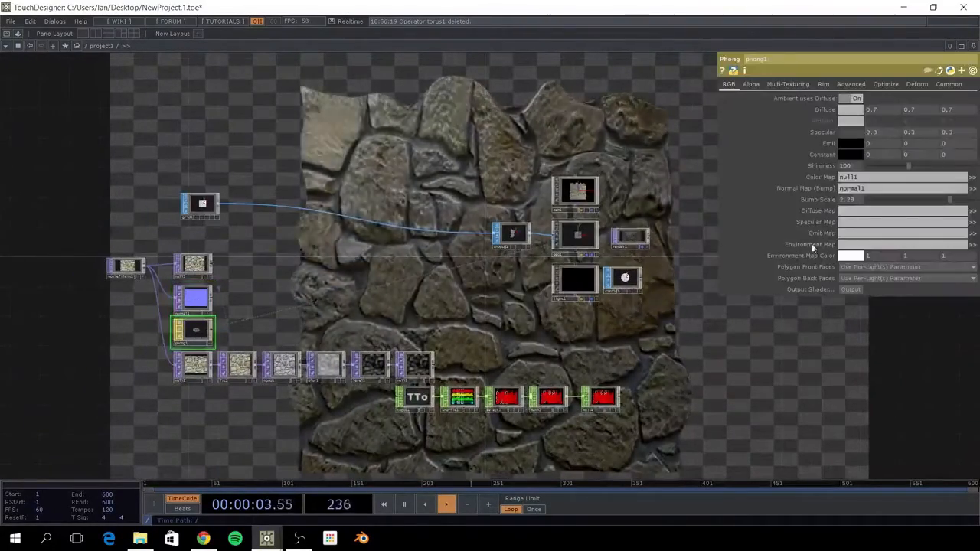
drag(899, 167, 867, 175)
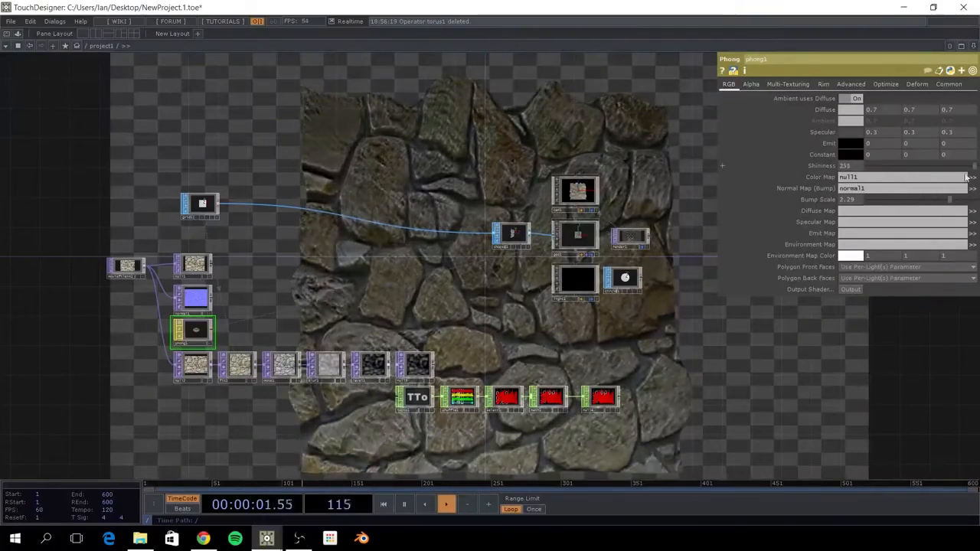
drag(907, 182, 870, 180)
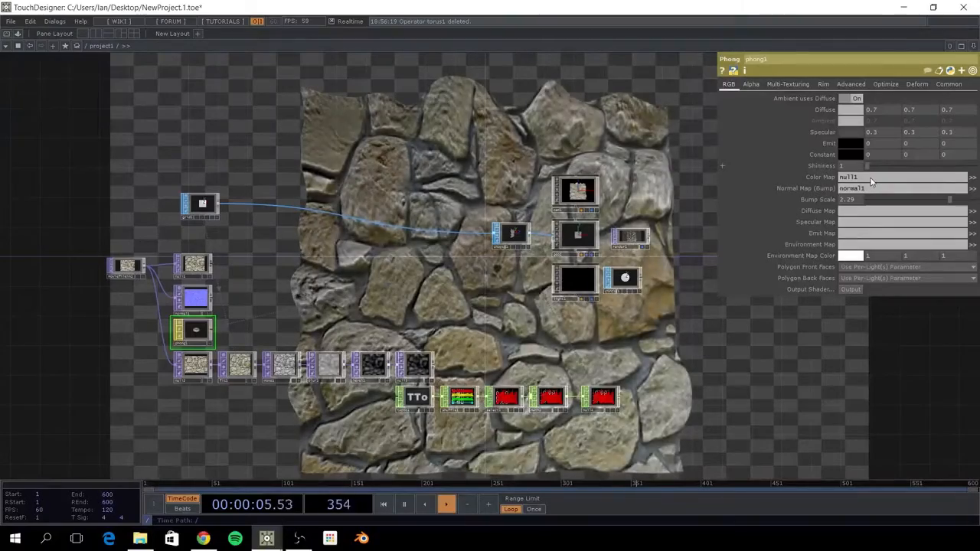
Turn on Compute Normals in chopto1 so the light shades the displaced geometry.
drag(623, 212, 503, 265)
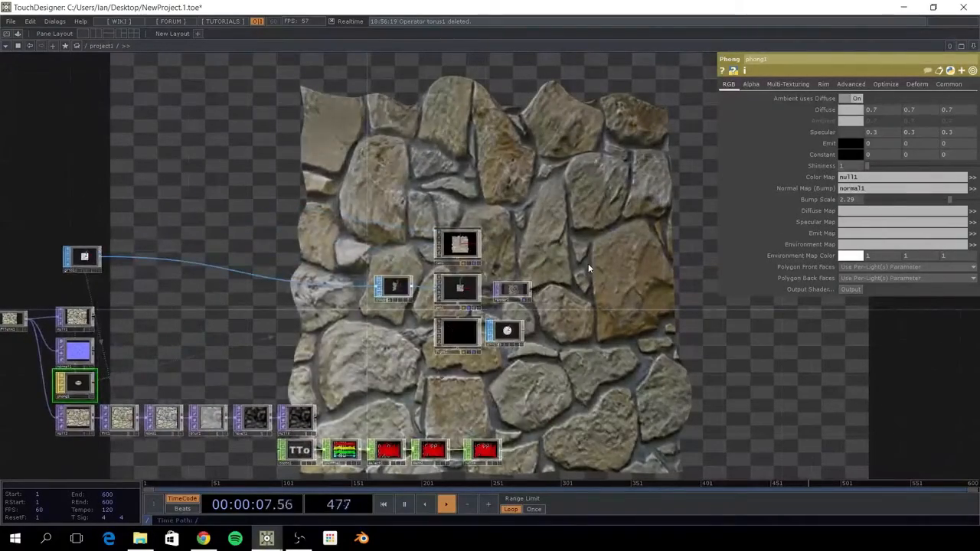
scroll(448, 287, up, 5)
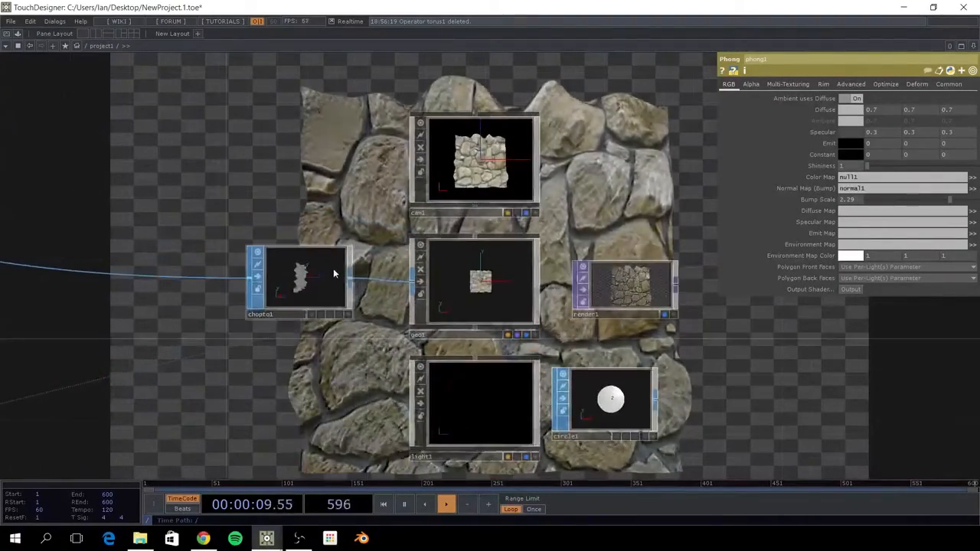
drag(328, 245, 529, 271)
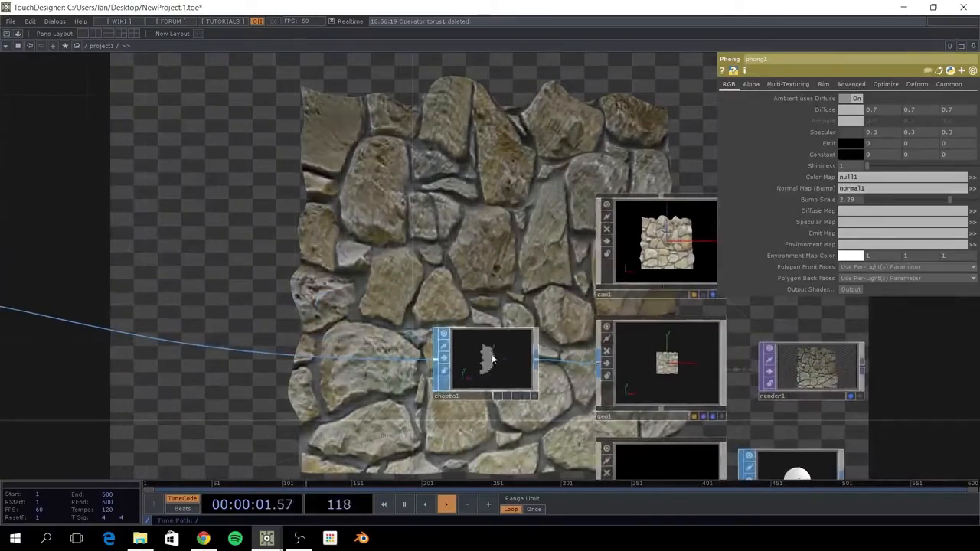
click(471, 357)
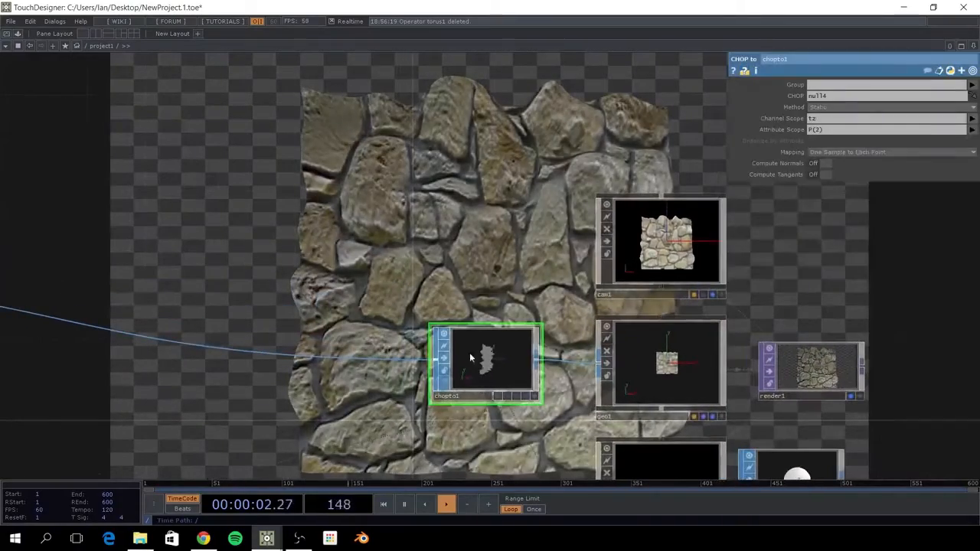
click(825, 163)
Set circle1's center Z to 1.9 to change the light path's distance from the wall.
drag(532, 262, 404, 301)
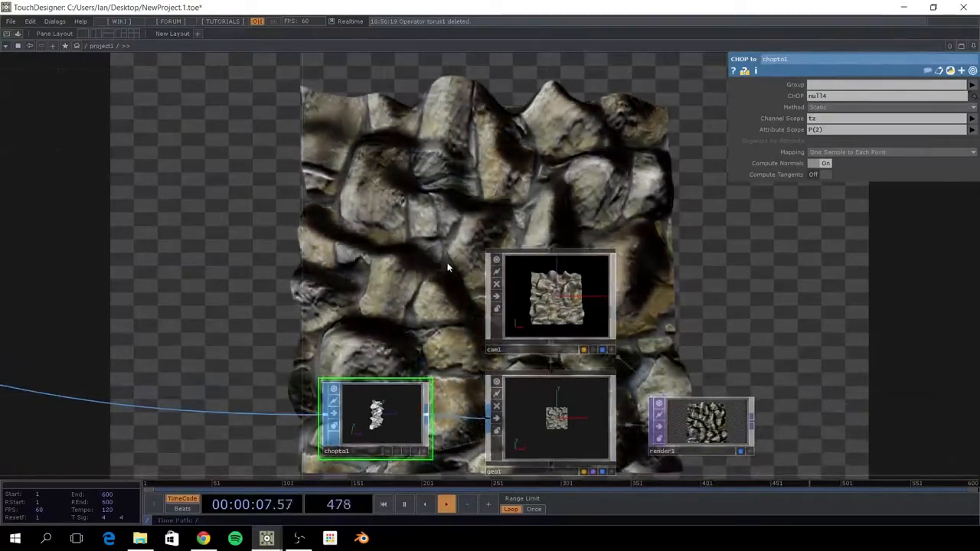
mouse_move(383, 237)
mouse_down()
mouse_move(343, 208)
mouse_move(282, 96)
mouse_up()
drag(587, 333, 469, 304)
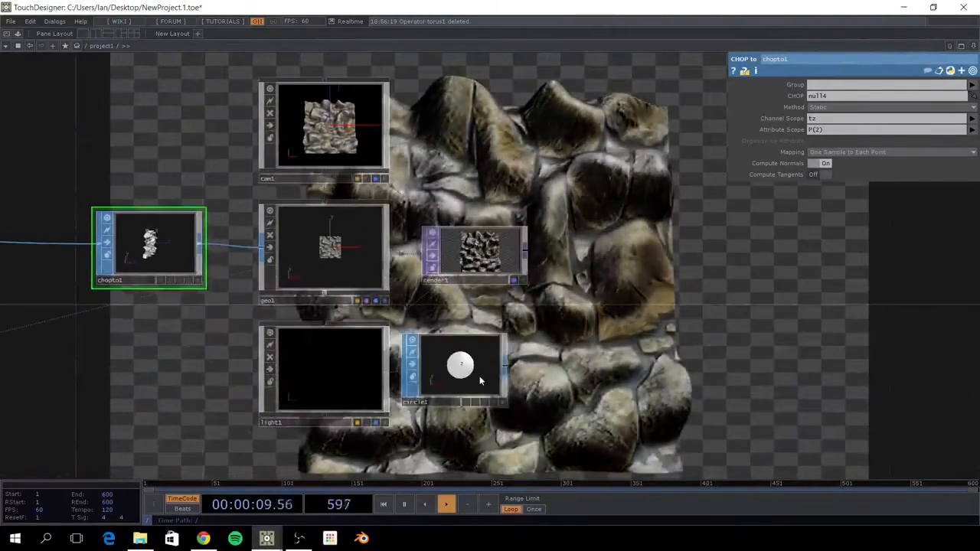
click(459, 356)
drag(952, 122, 978, 123)
Raise the phong1 material's bump scale to 2.76.
drag(562, 210, 355, 235)
drag(476, 268, 844, 215)
drag(85, 348, 559, 229)
scroll(559, 230, down, 3)
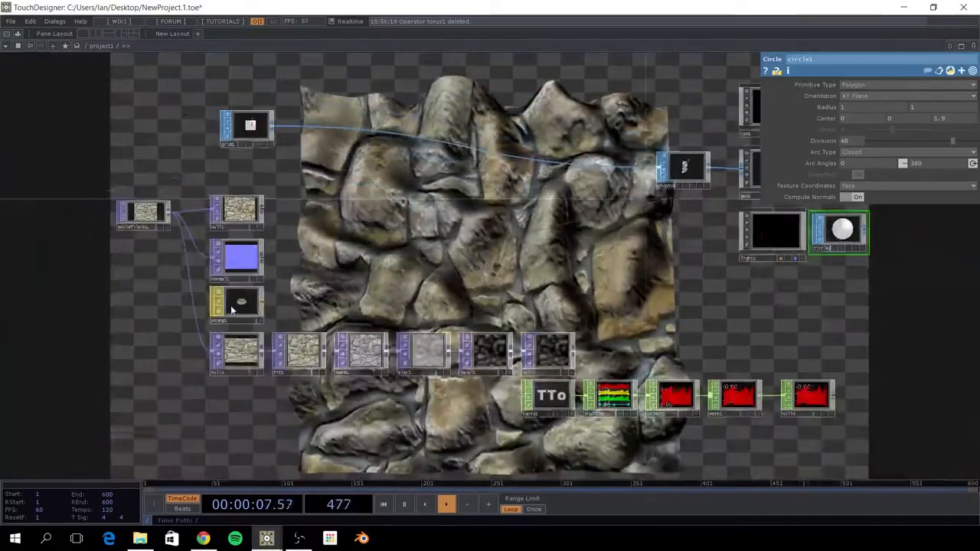
click(232, 305)
mouse_move(951, 203)
mouse_down()
mouse_move(879, 204)
mouse_move(968, 206)
mouse_up()
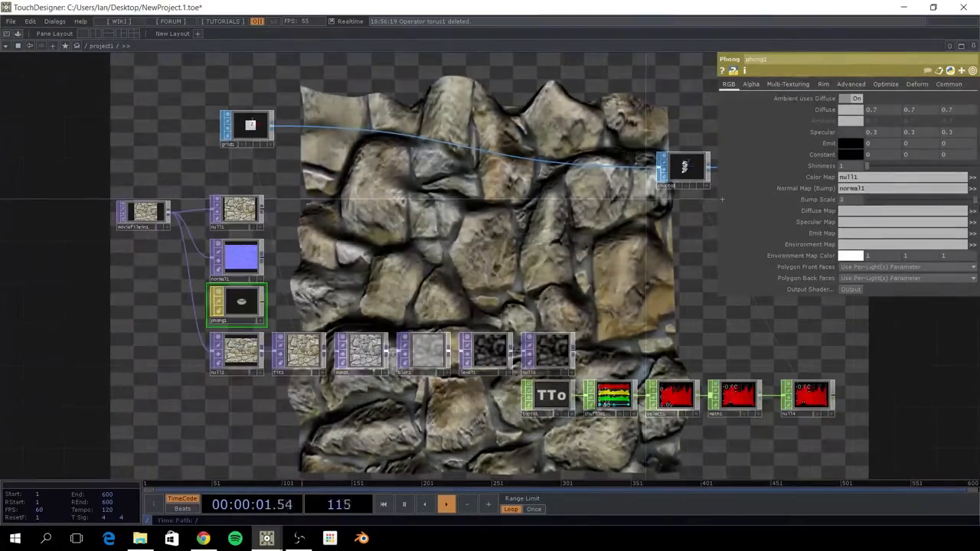
Set level1's black level to 0 to bring back the full tonal range of the displacement image.
drag(552, 257, 463, 242)
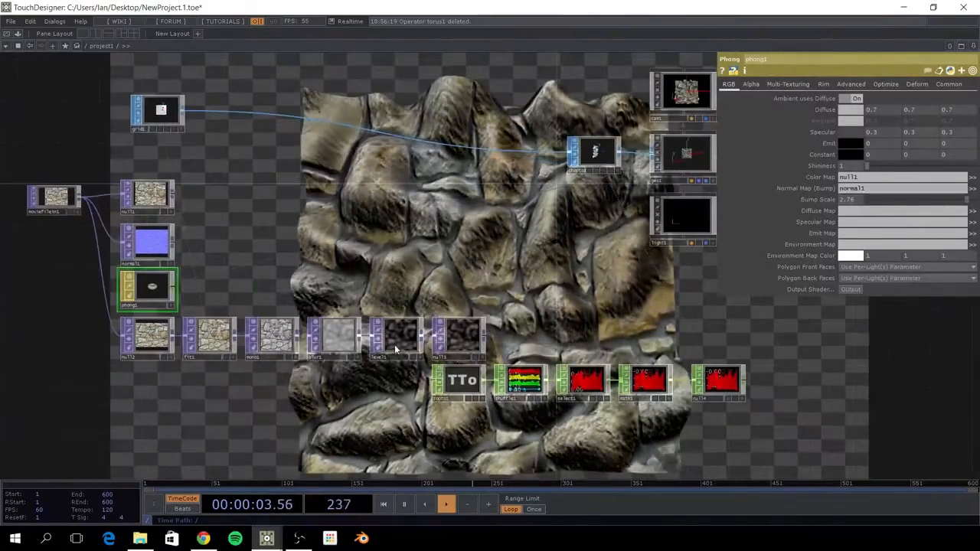
click(396, 349)
drag(869, 121, 839, 121)
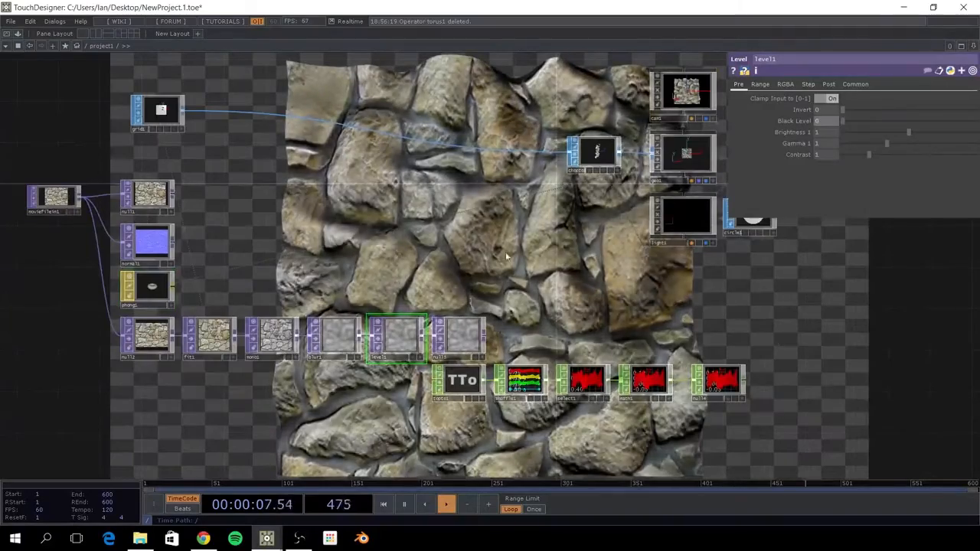
Try a higher Y translate on cam1 to view the wall from another angle, then return it to -0.4.
drag(561, 239, 156, 397)
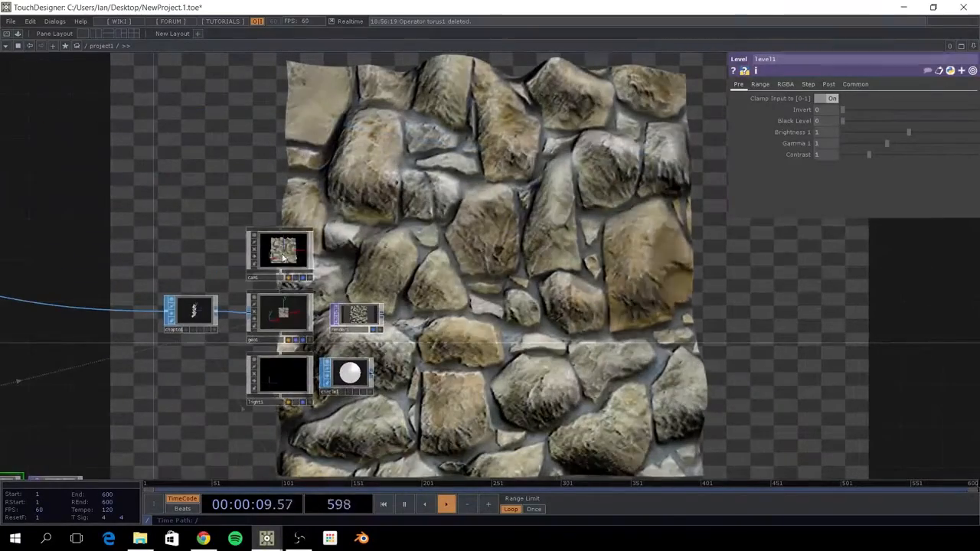
click(280, 250)
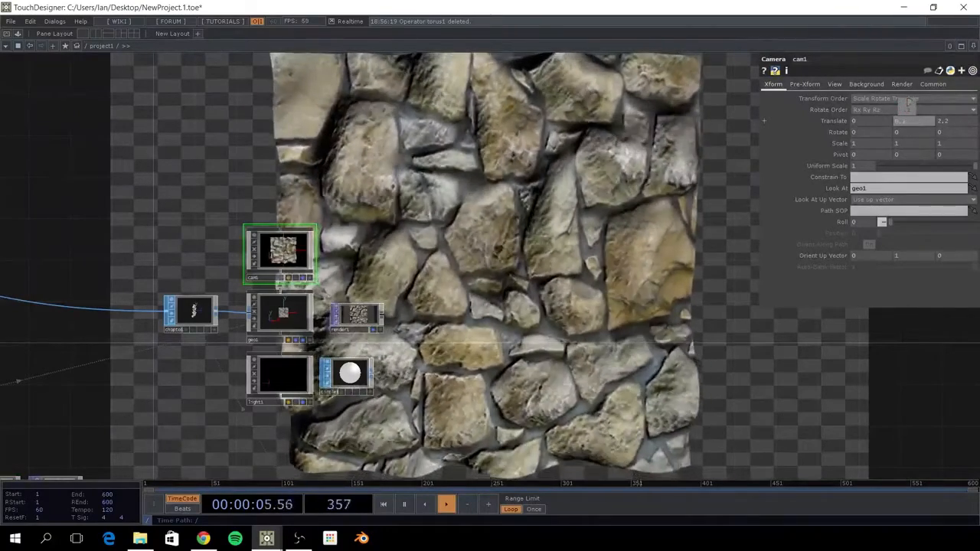
scroll(632, 247, down, 6)
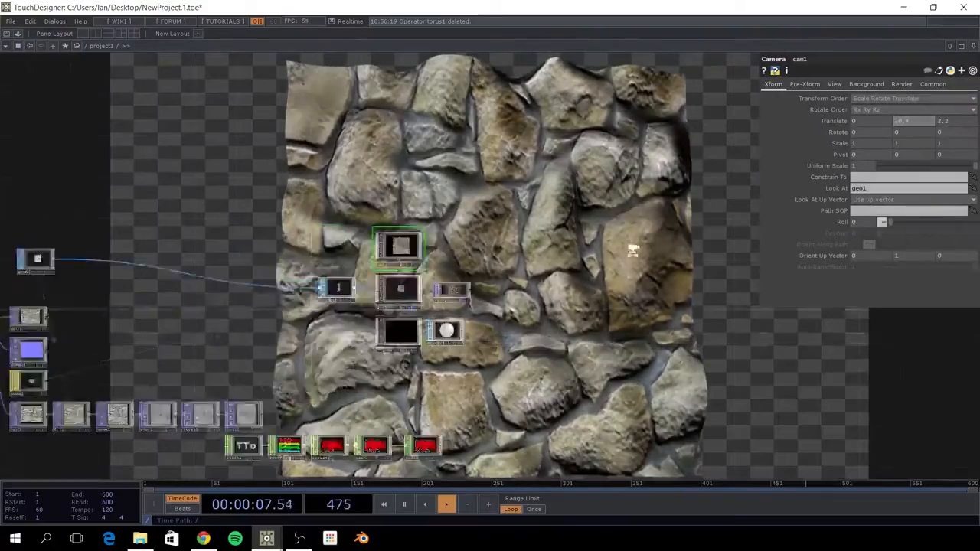
Review the parameters of chopto1 and grid1 in the network.
scroll(604, 229, up, 5)
drag(495, 233, 343, 287)
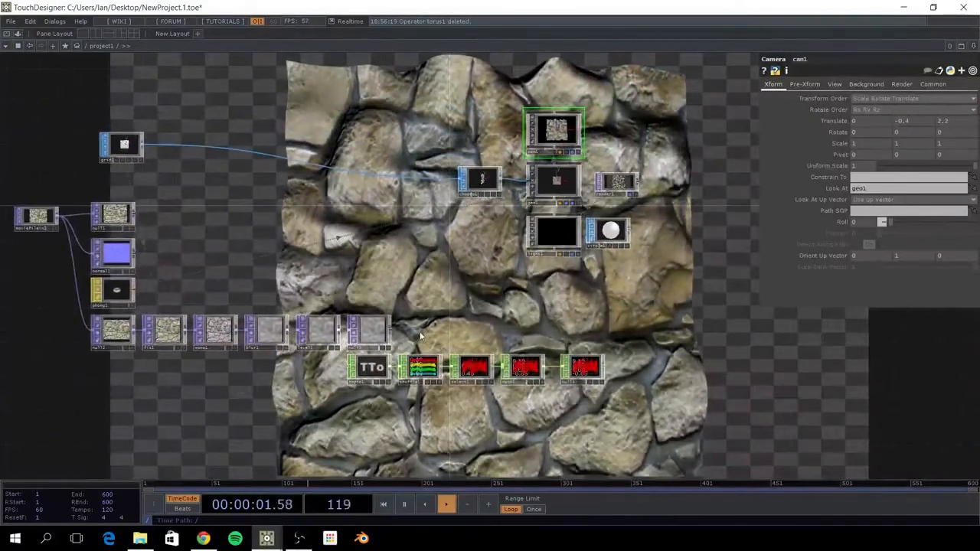
drag(539, 307, 465, 353)
click(408, 225)
drag(294, 321, 558, 378)
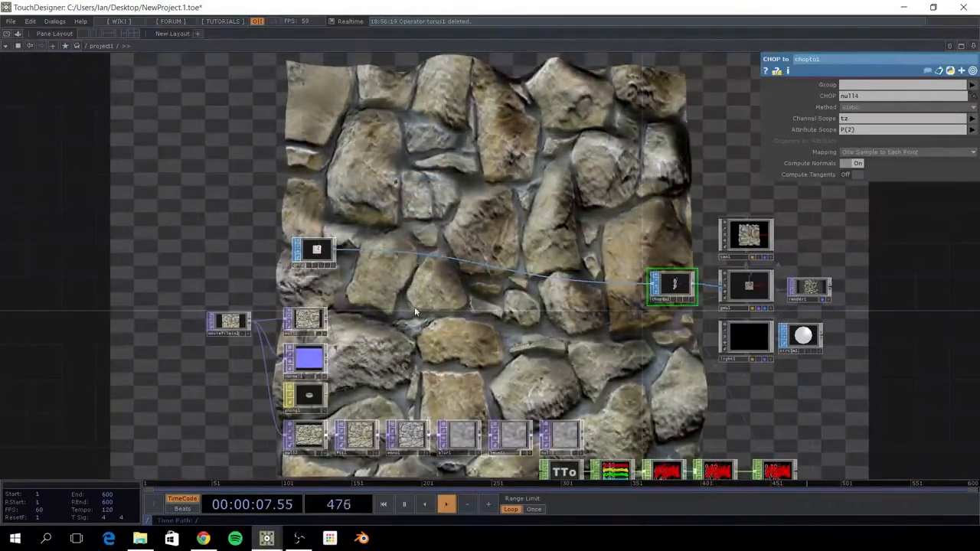
drag(394, 280, 305, 189)
click(226, 156)
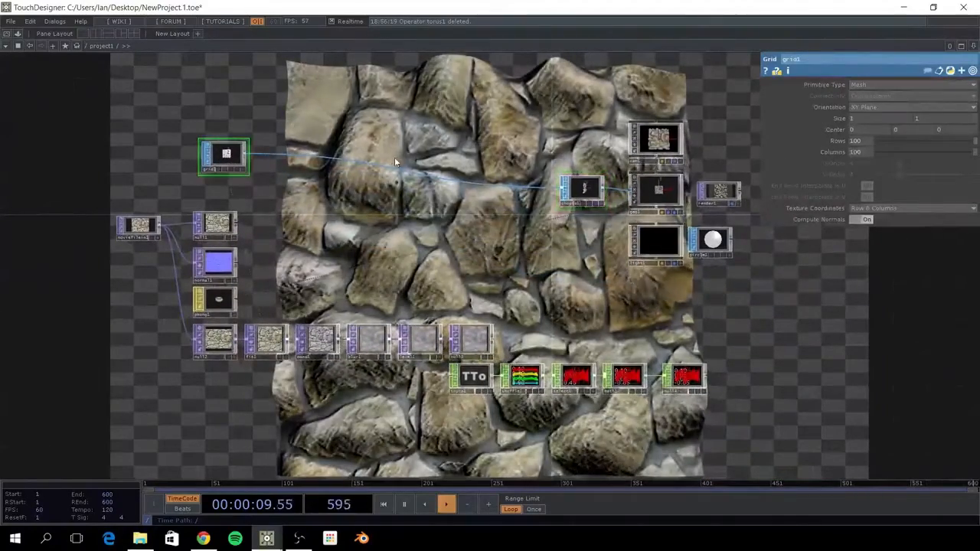
Set the size of grid1 to 4 by 3.
drag(435, 227, 433, 284)
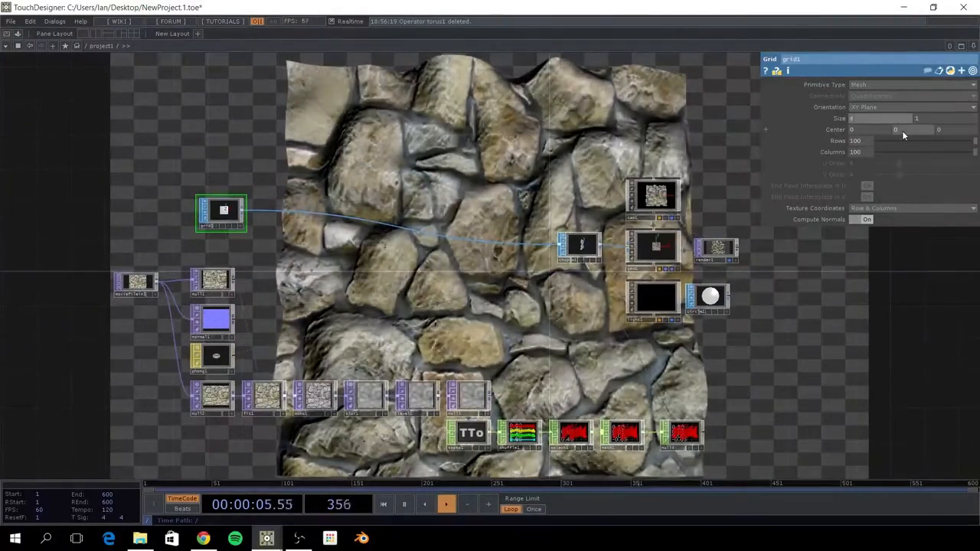
key(Tab)
text(3)
key(Return)
Move cam1 back by setting its Z translate to 8.2 so the enlarged wall fits the render.
drag(562, 163, 456, 202)
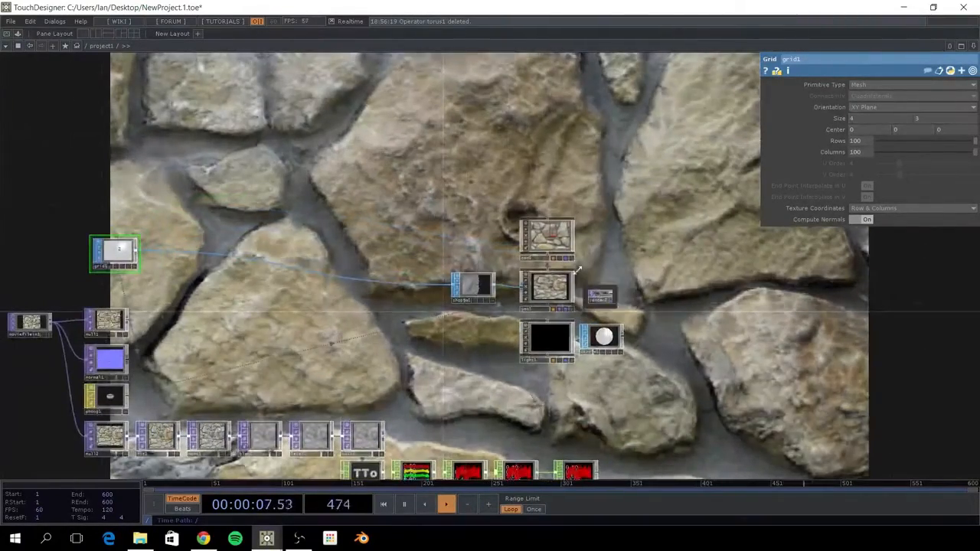
click(546, 236)
middle_drag(946, 121, 947, 103)
Set cam1's Y translate to 0.5 and increase its X translate to view the wall at an angle.
drag(540, 134, 420, 136)
drag(604, 156, 542, 157)
scroll(437, 264, up, 8)
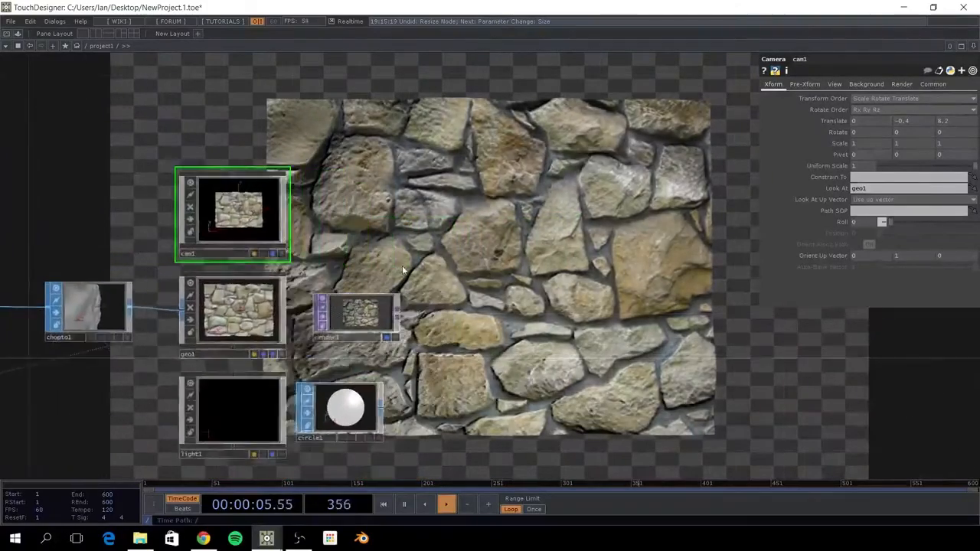
drag(375, 321, 369, 320)
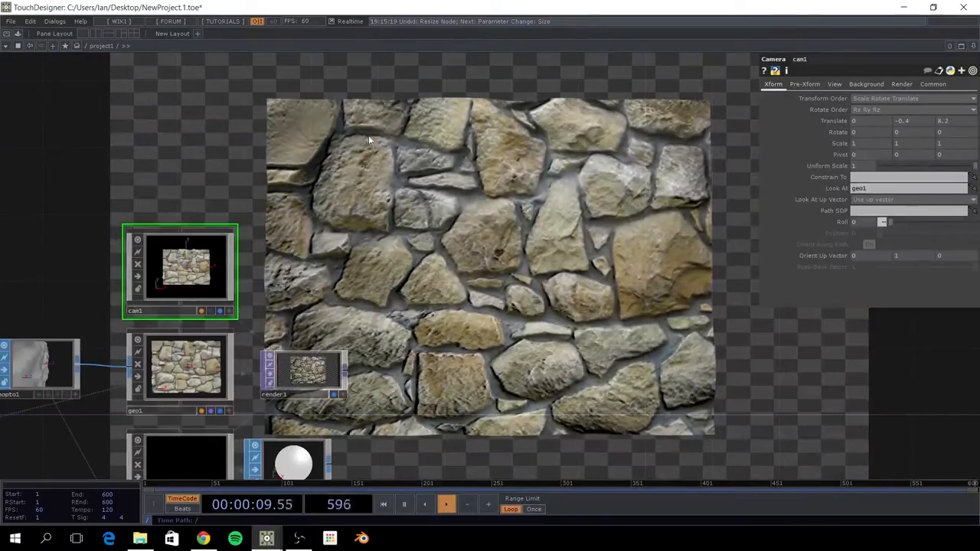
drag(381, 255, 464, 226)
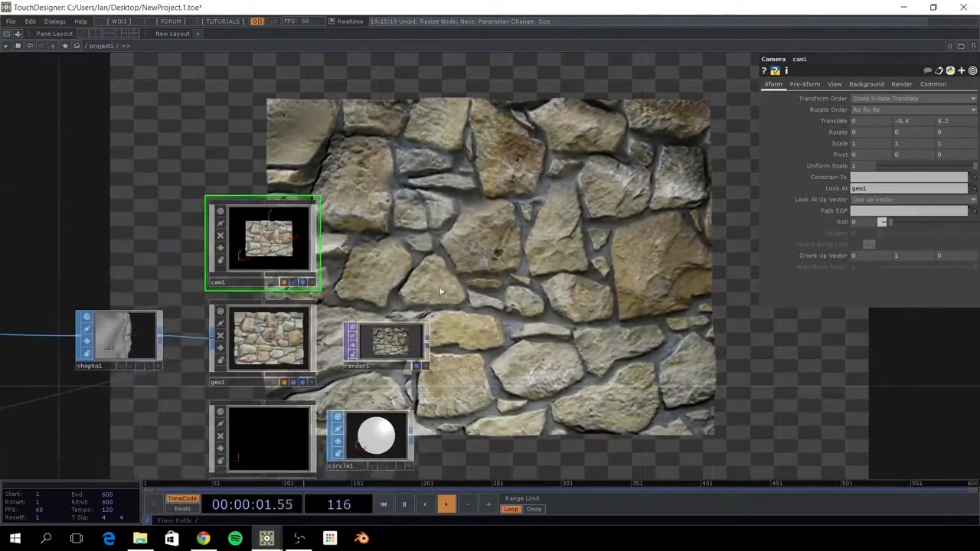
scroll(318, 328, up, 3)
click(920, 114)
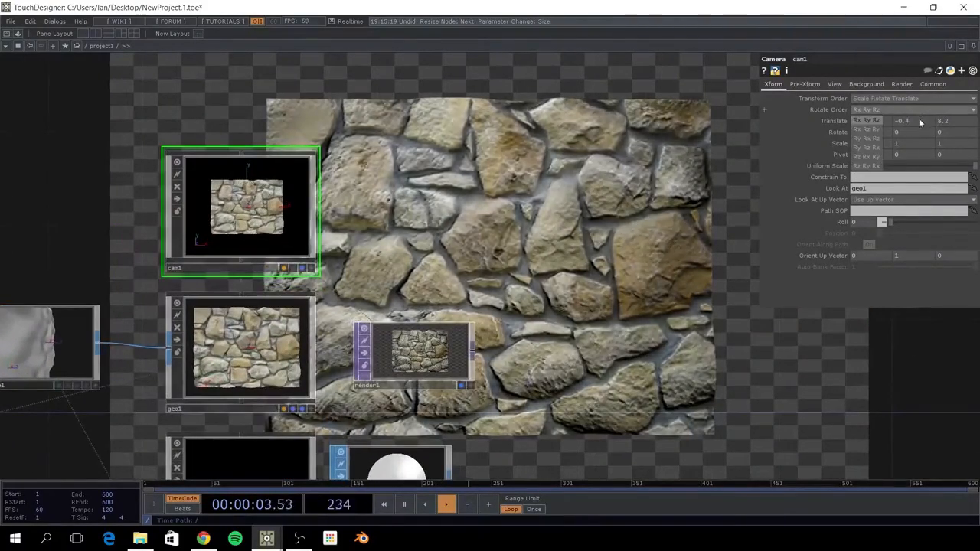
click(918, 120)
drag(919, 119, 882, 107)
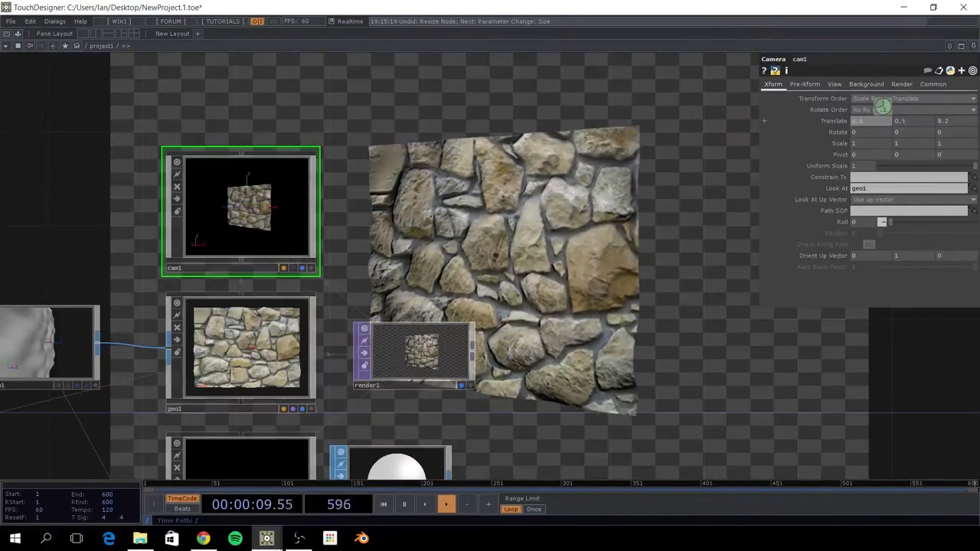